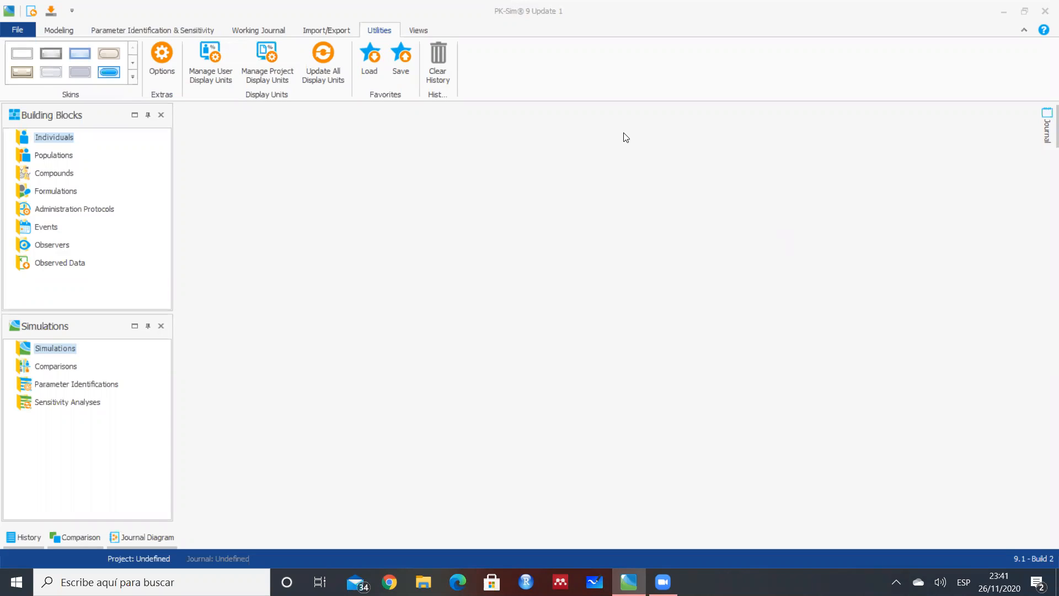
Assign the expression database file for the Human species in the application options and save them
{"action": "left_click", "coordinate": [162, 58]}
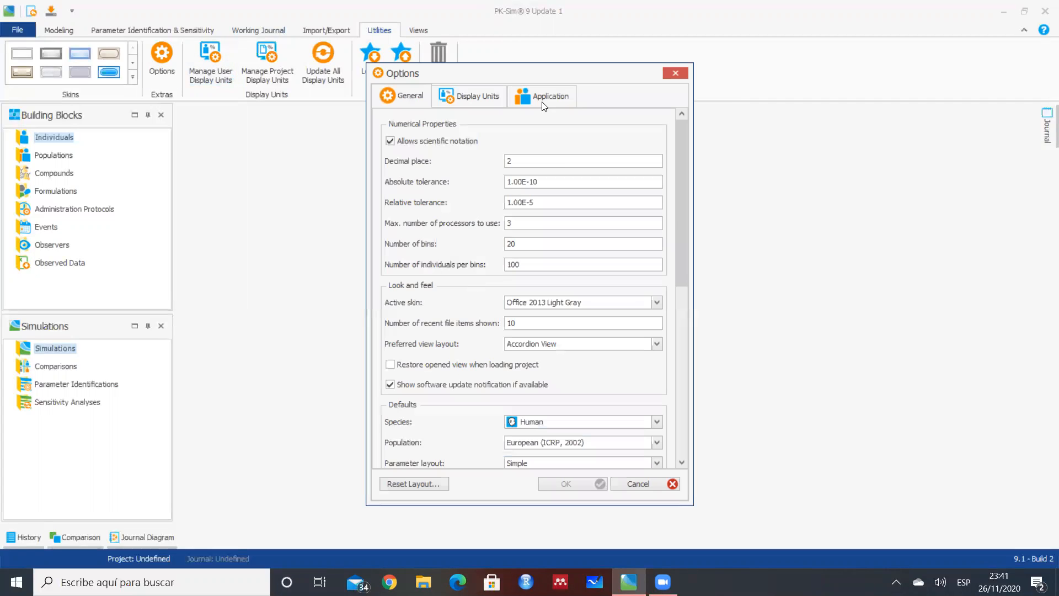
{"action": "left_click", "coordinate": [544, 99]}
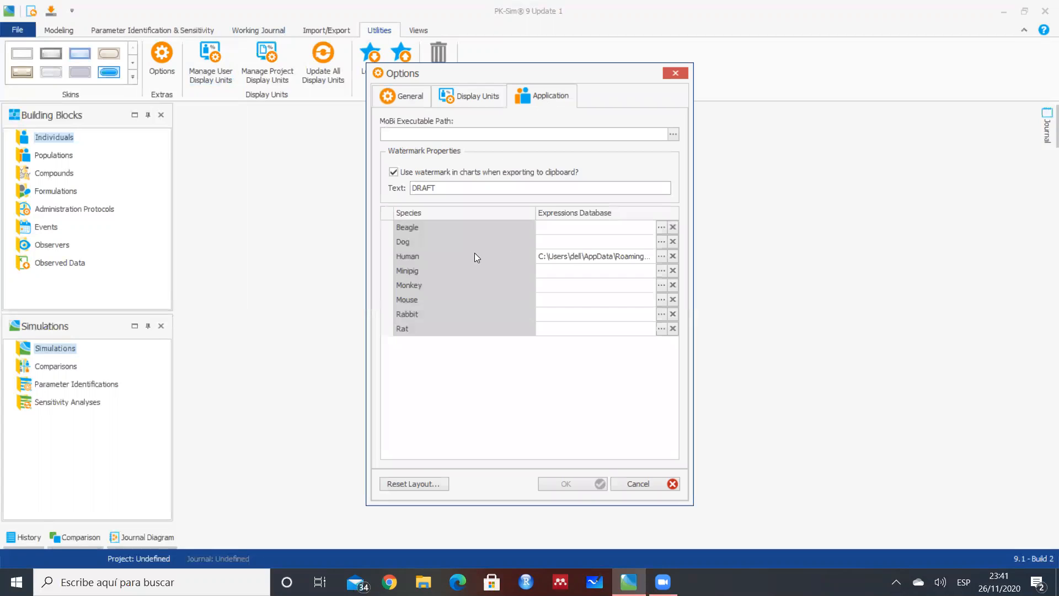
{"action": "left_click", "coordinate": [662, 254]}
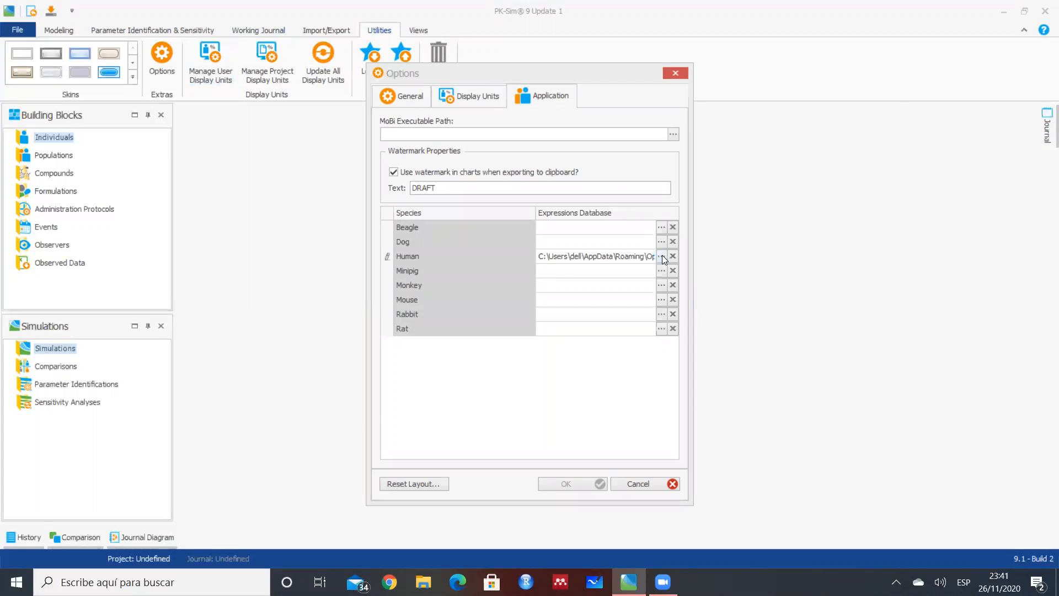
{"action": "double_click", "coordinate": [561, 184]}
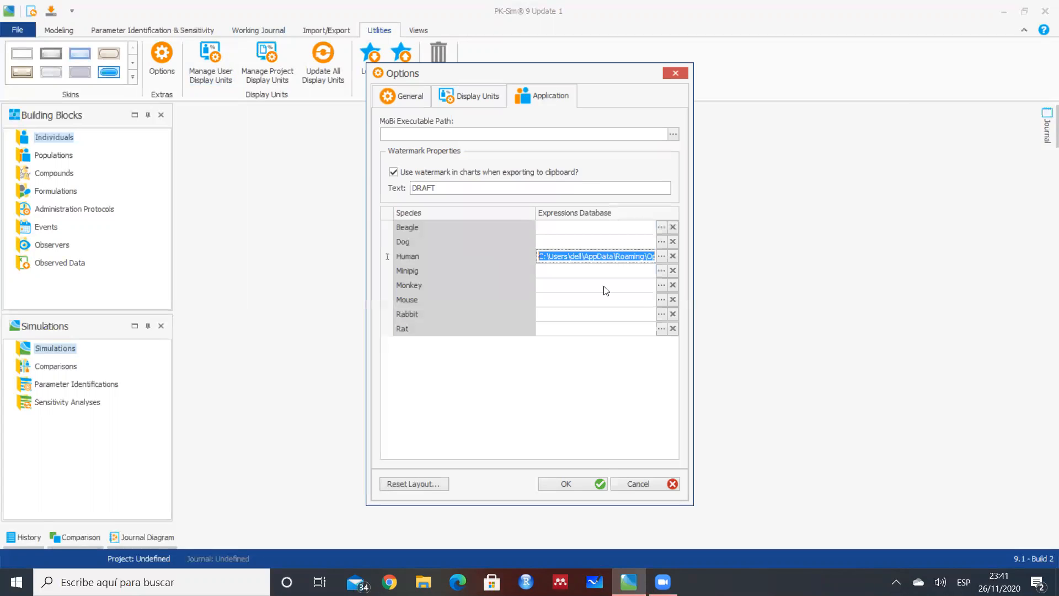
{"action": "left_click", "coordinate": [559, 483]}
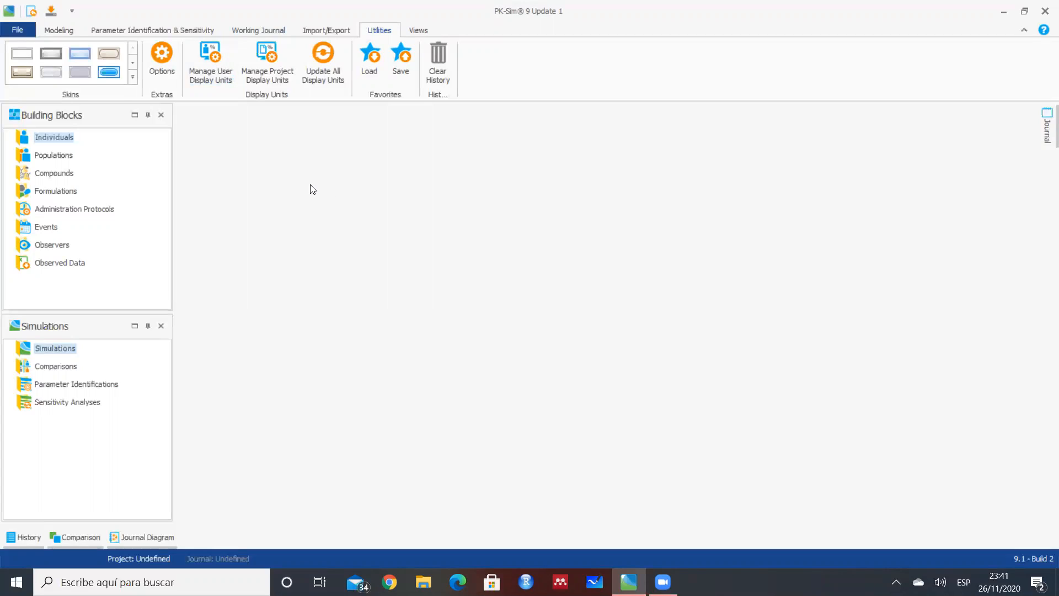
{"action": "left_click", "coordinate": [69, 30]}
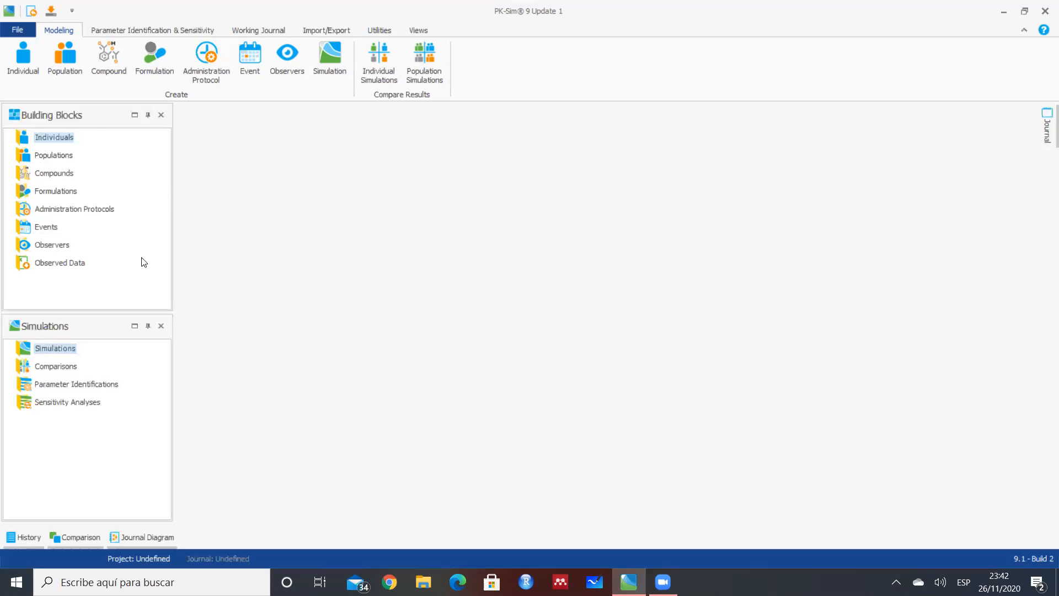
{"action": "left_click", "coordinate": [65, 160]}
{"action": "left_click", "coordinate": [66, 178]}
{"action": "left_click", "coordinate": [65, 196]}
{"action": "left_click", "coordinate": [75, 209]}
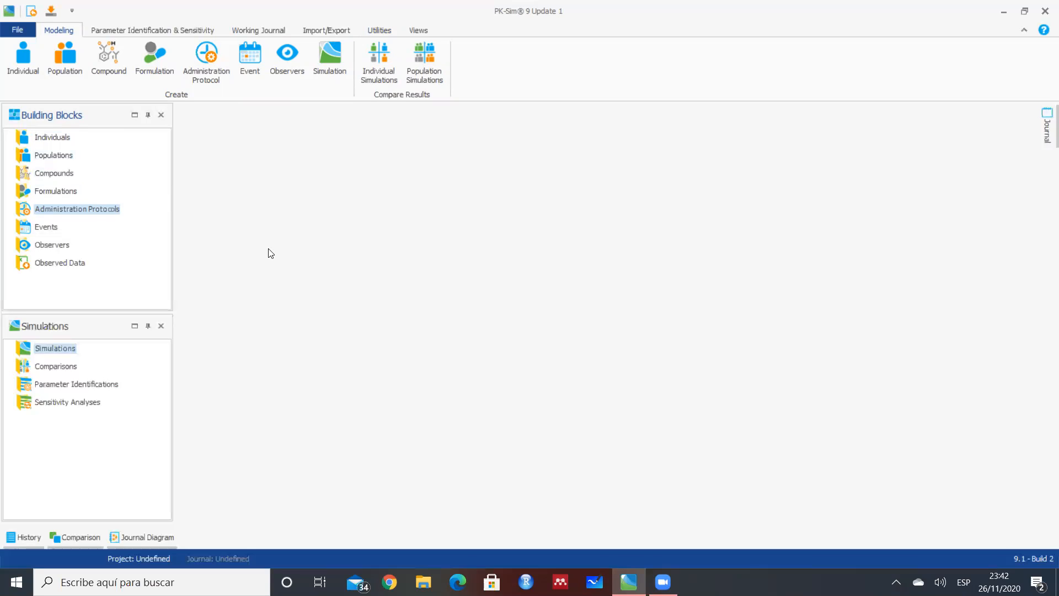
Start a new individual building block and name it Individuo1
{"action": "left_click", "coordinate": [62, 140]}
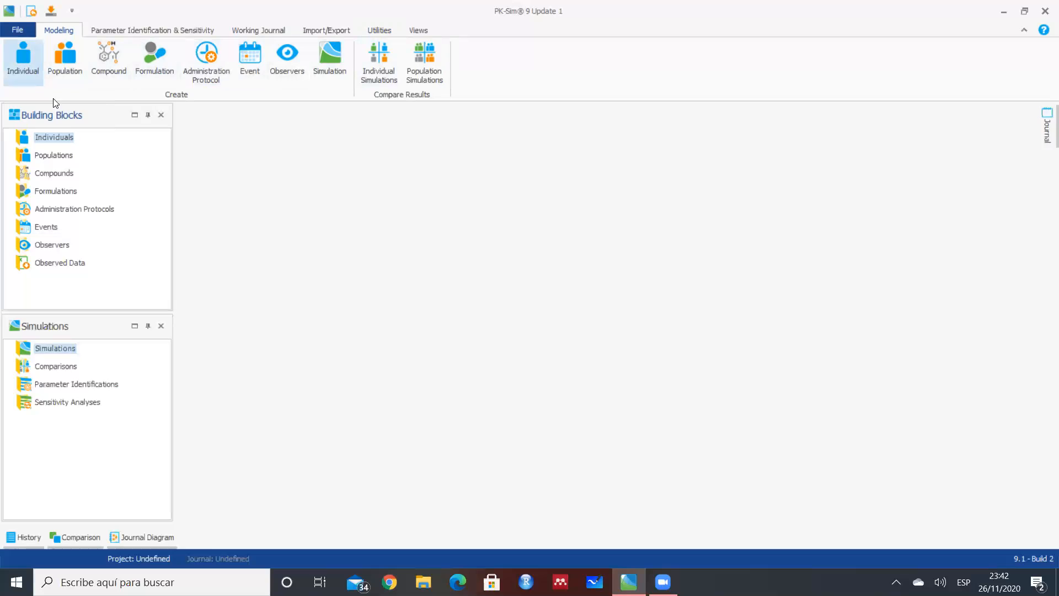
{"action": "right_click", "coordinate": [60, 136]}
{"action": "left_click", "coordinate": [93, 147]}
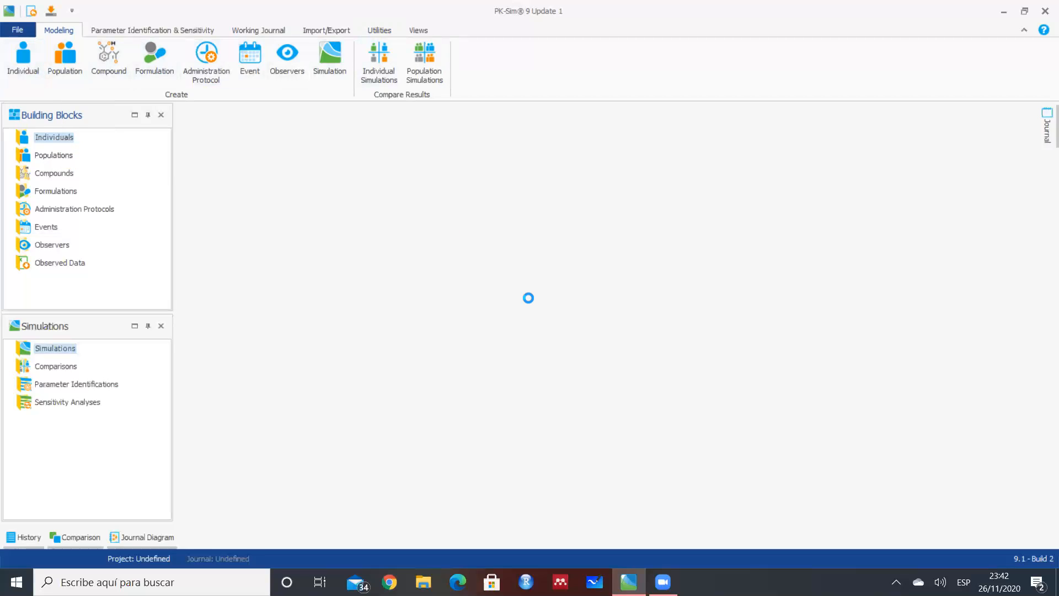
{"action": "left_click", "coordinate": [322, 60]}
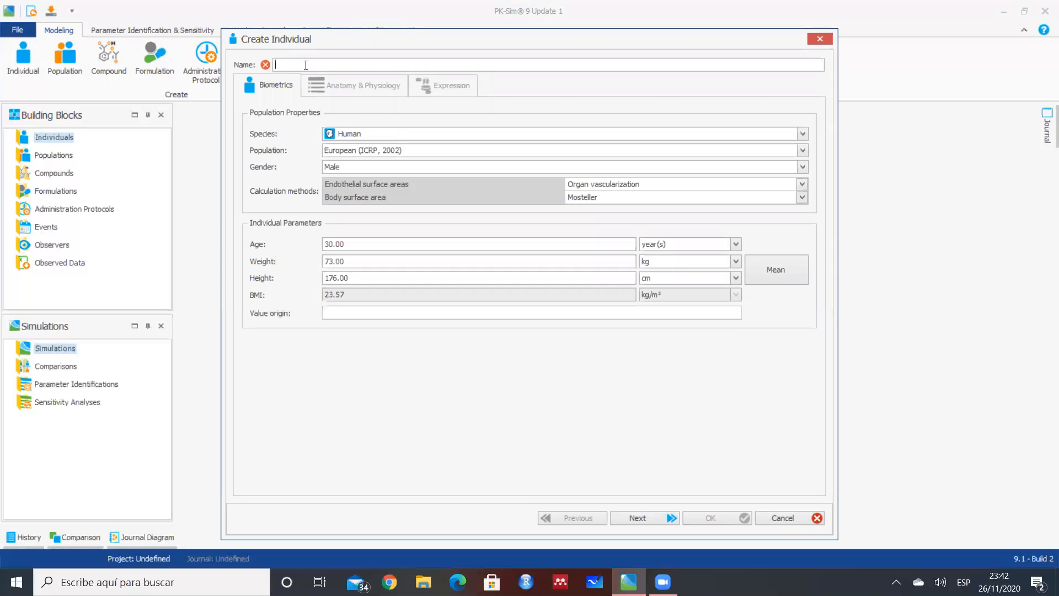
{"action": "type", "text": "Individuo 1"}
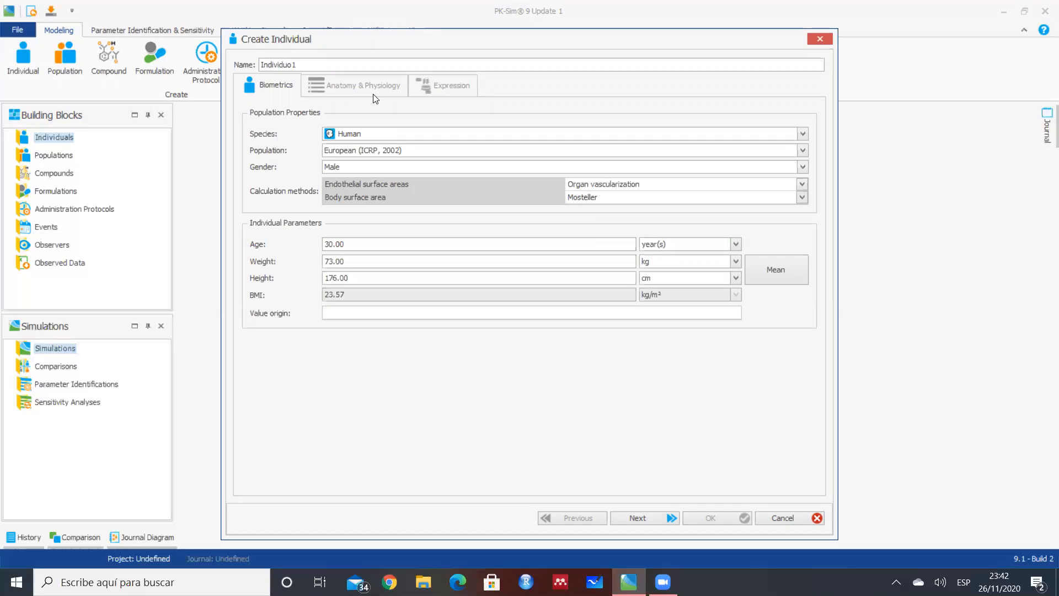
Choose the Human species, the European (ICRP, 2002) population and the Male gender for the individual
{"action": "left_click", "coordinate": [376, 134]}
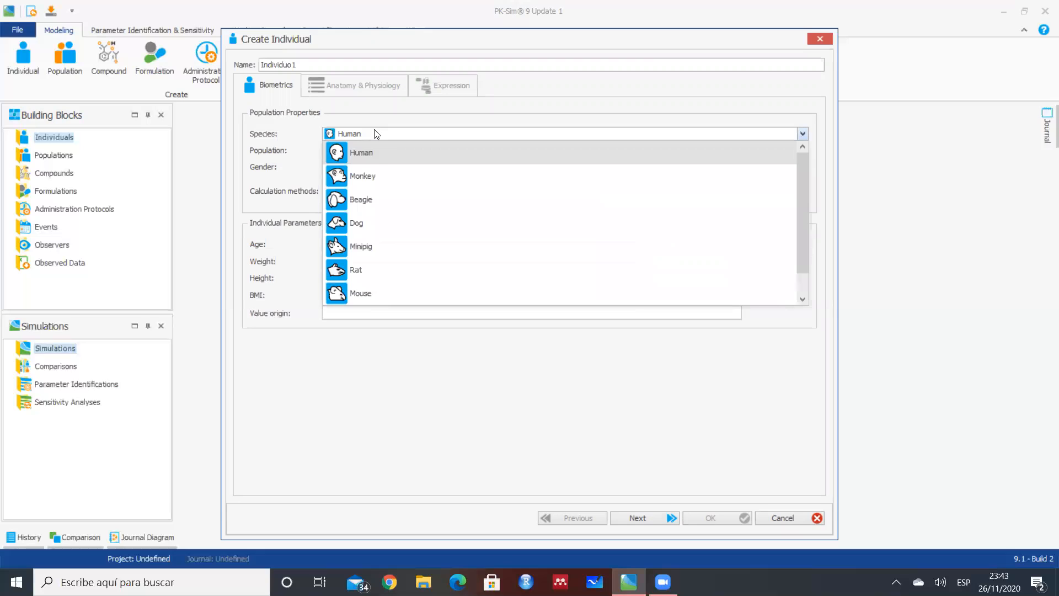
{"action": "left_click", "coordinate": [394, 156]}
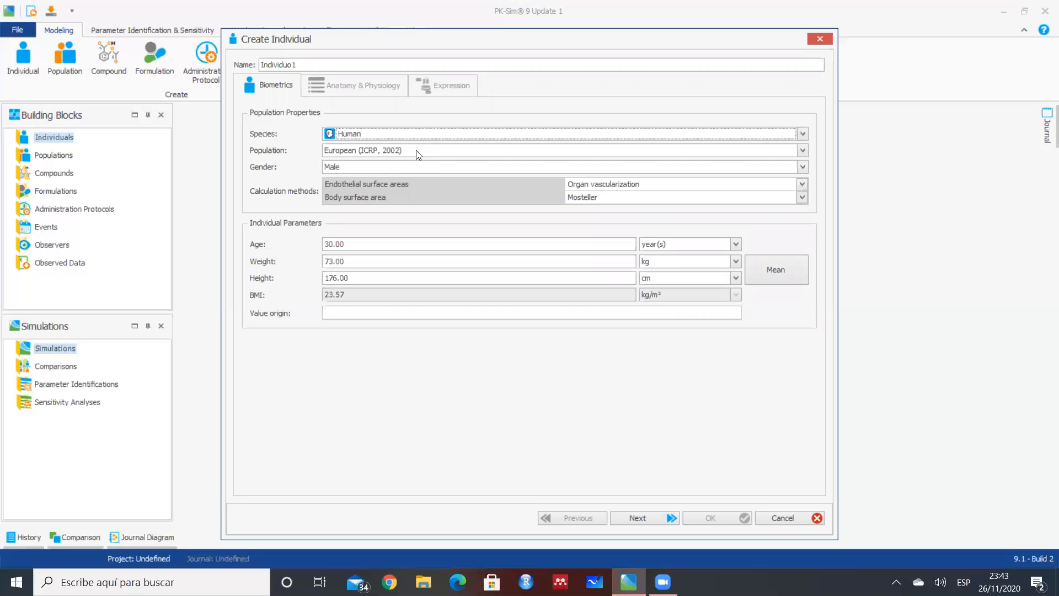
{"action": "left_click", "coordinate": [418, 154]}
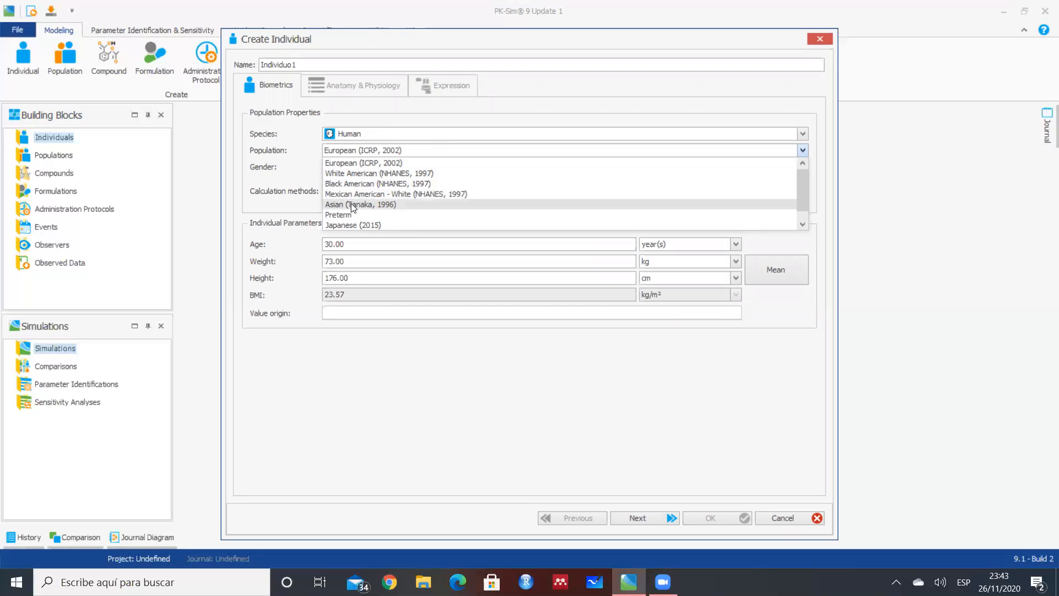
{"action": "left_click", "coordinate": [390, 166]}
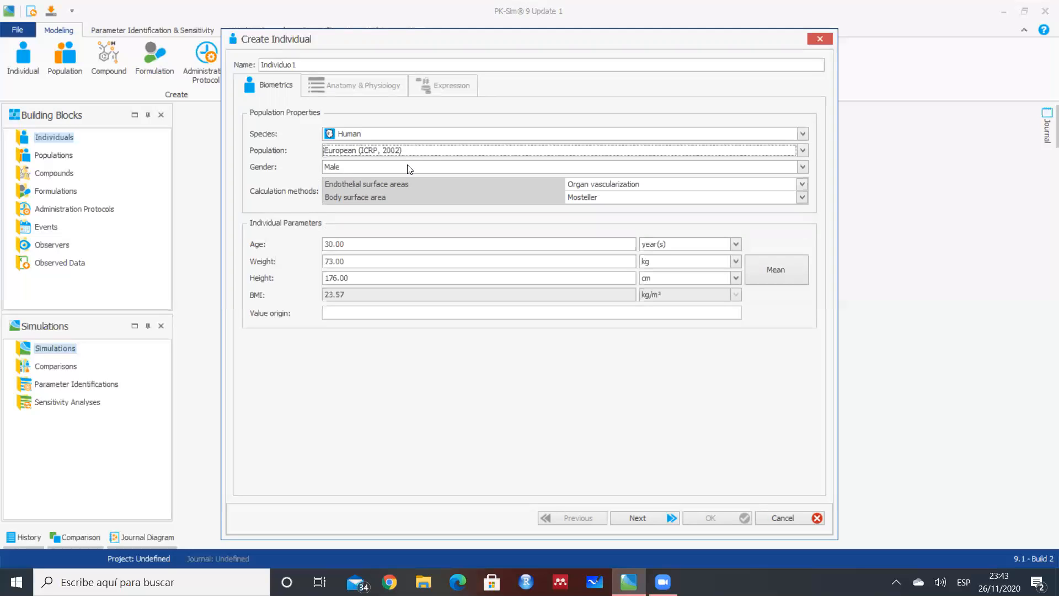
{"action": "left_click", "coordinate": [410, 167]}
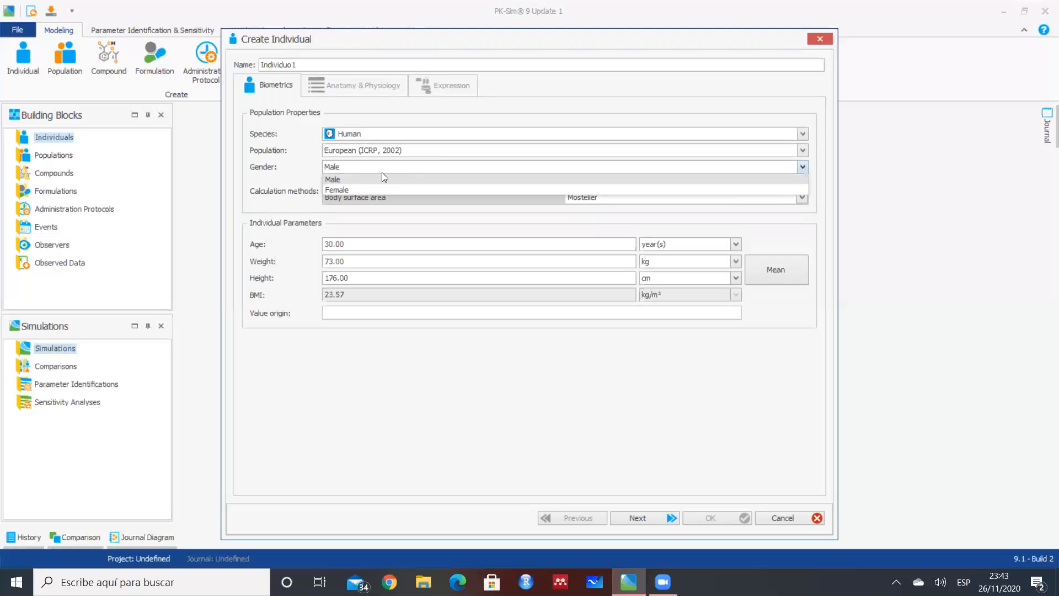
{"action": "left_click", "coordinate": [341, 180]}
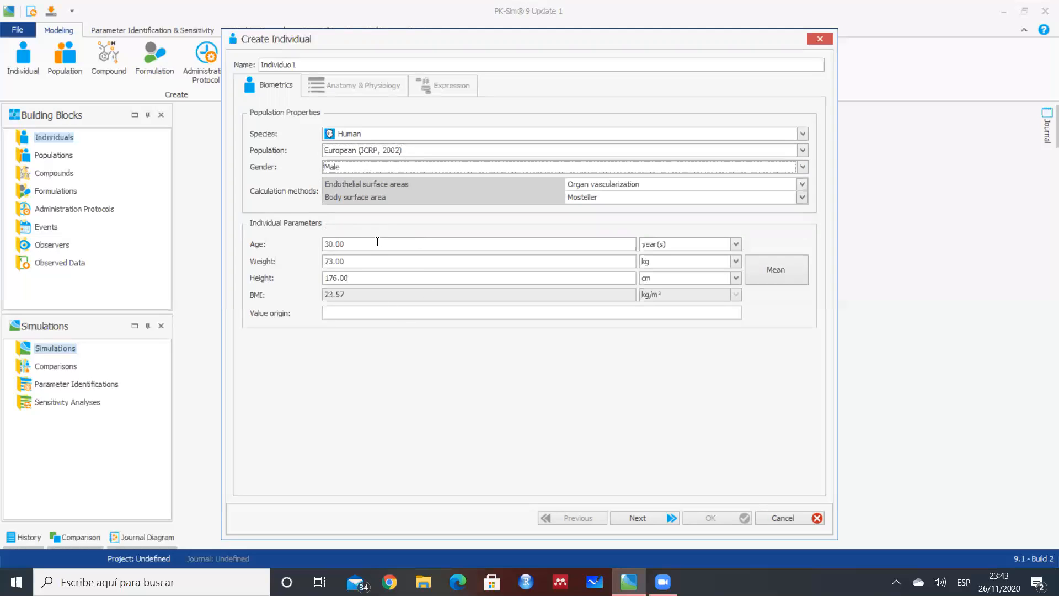
Set the individual's age to 40 years
{"action": "left_click", "coordinate": [336, 243]}
{"action": "key", "text": "BackSpace"}
{"action": "type", "text": "4"}
{"action": "key", "text": "Tab"}
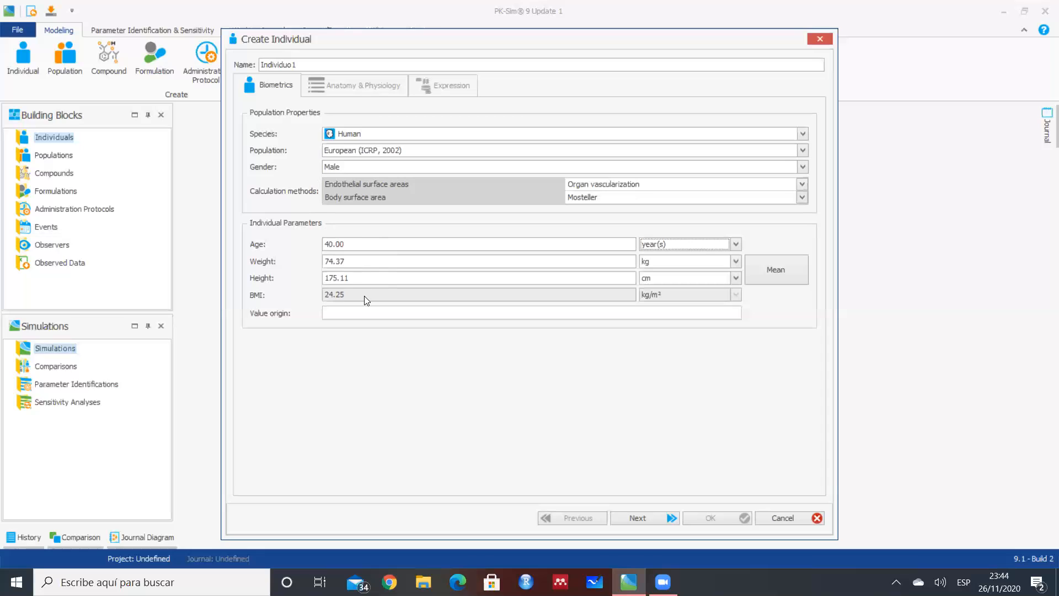
Try a body weight of 70 kg, and reset weight and height to the population mean
{"action": "left_click", "coordinate": [354, 264]}
{"action": "left_click", "coordinate": [429, 278]}
{"action": "left_click", "coordinate": [388, 261]}
{"action": "left_click_drag", "start_coordinate": [388, 261], "coordinate": [317, 260]}
{"action": "key", "text": "BackSpace"}
{"action": "key", "text": "Delete"}
{"action": "type", "text": "70"}
{"action": "left_click", "coordinate": [782, 272]}
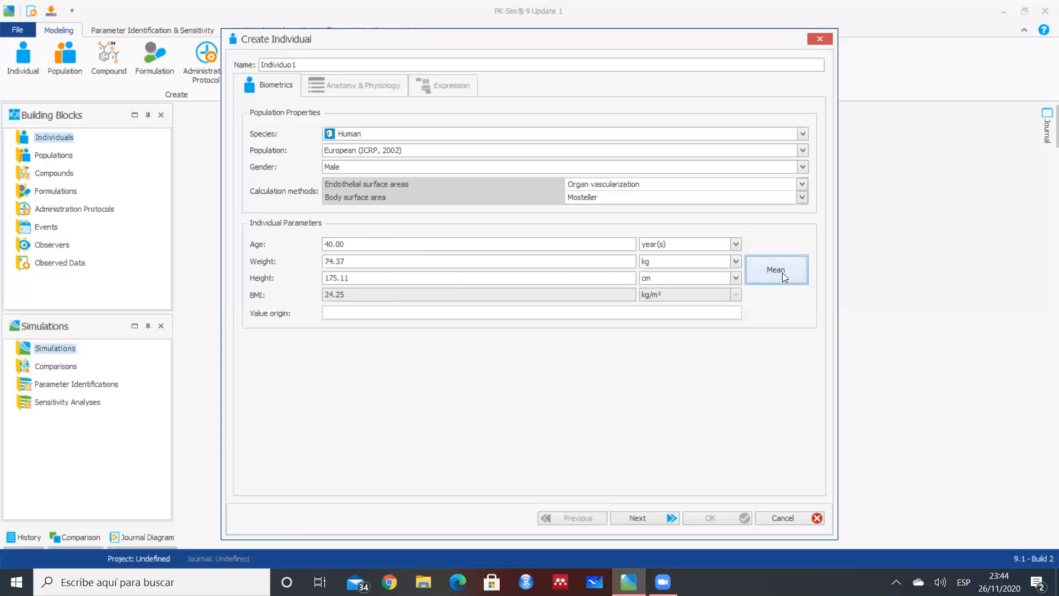
Set the individual's age to 30 years
{"action": "left_click", "coordinate": [326, 243]}
{"action": "type", "text": "30"}
{"action": "key", "text": "Tab"}
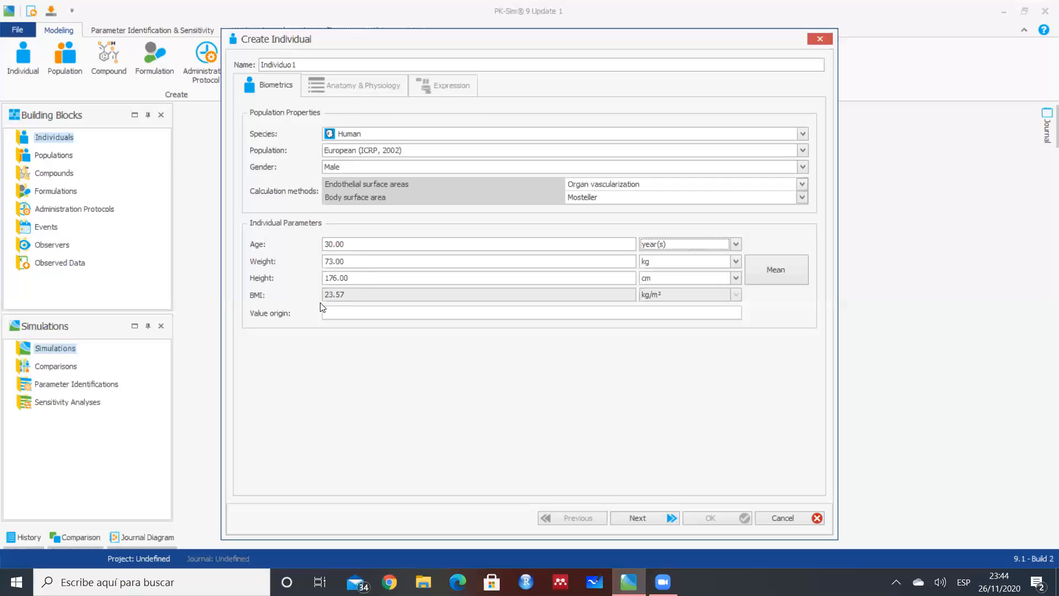
Continue to the anatomy and physiology settings and examine the organ volumes, including venous blood, arterial blood and bone
{"action": "left_click", "coordinate": [632, 519]}
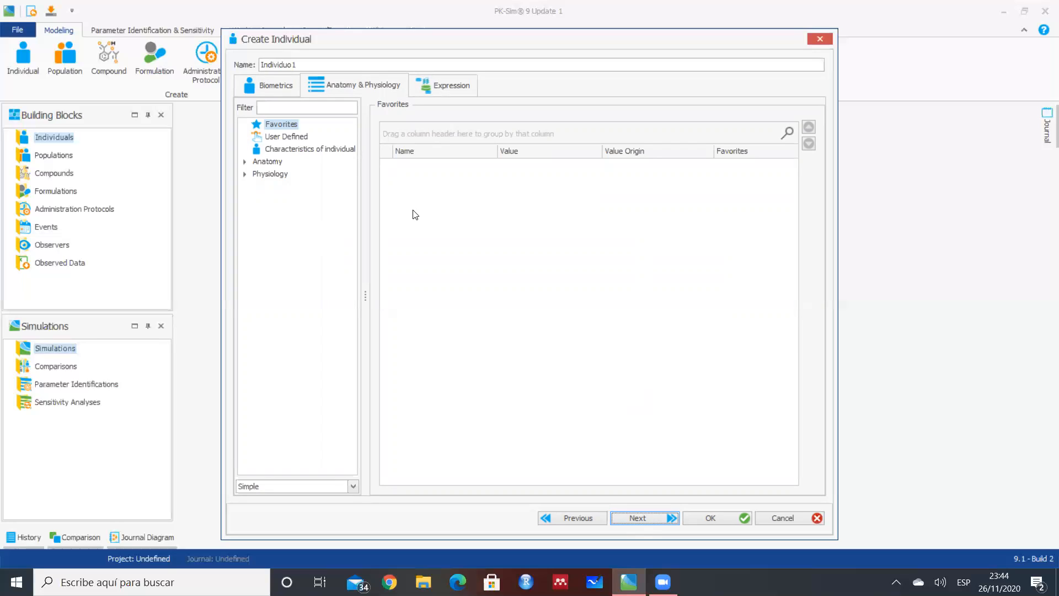
{"action": "left_click", "coordinate": [245, 162]}
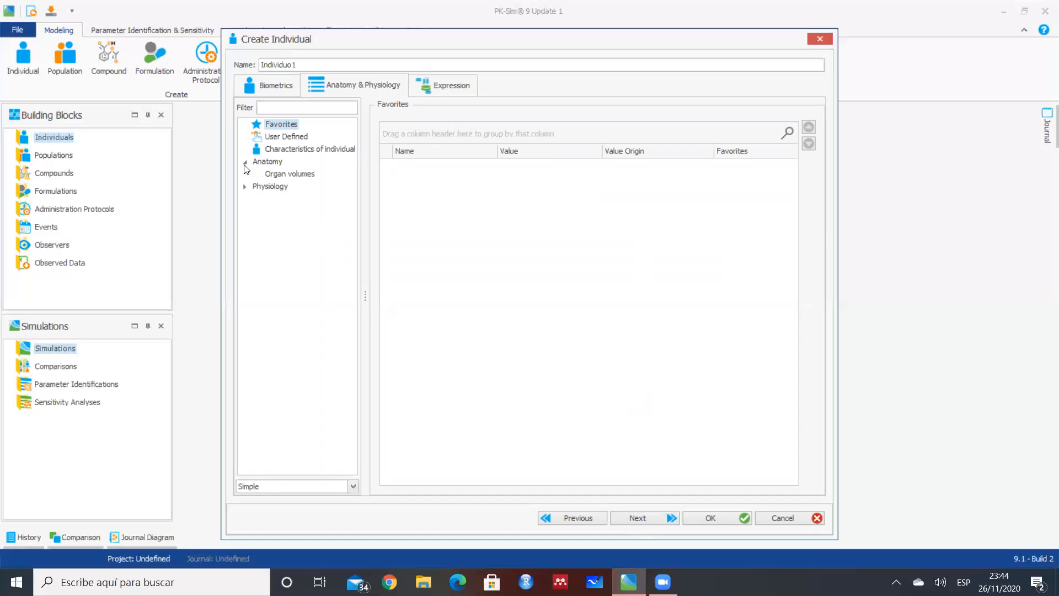
{"action": "left_click", "coordinate": [290, 176]}
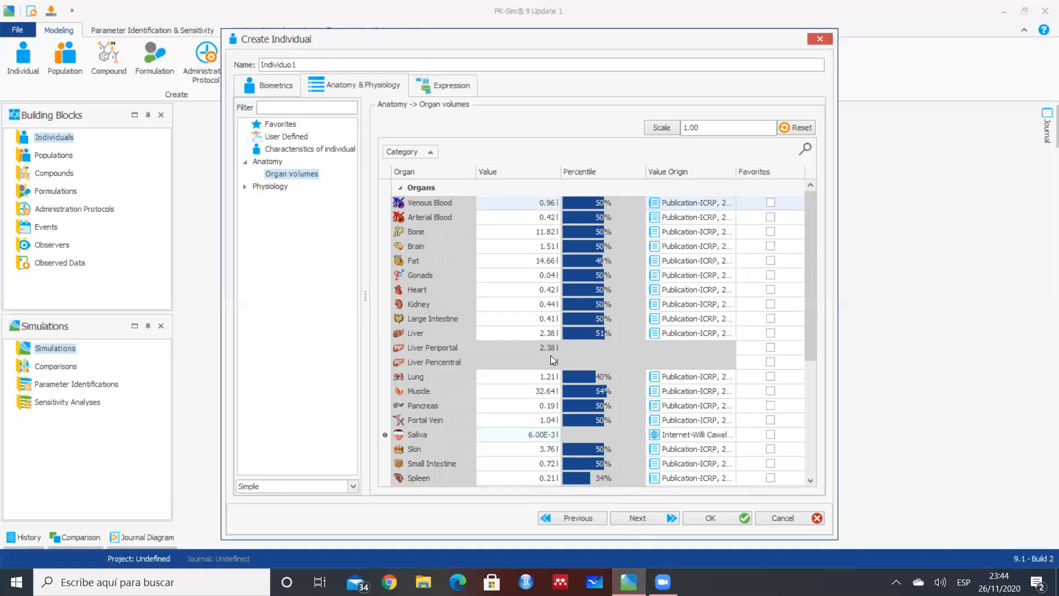
{"action": "left_click", "coordinate": [551, 204]}
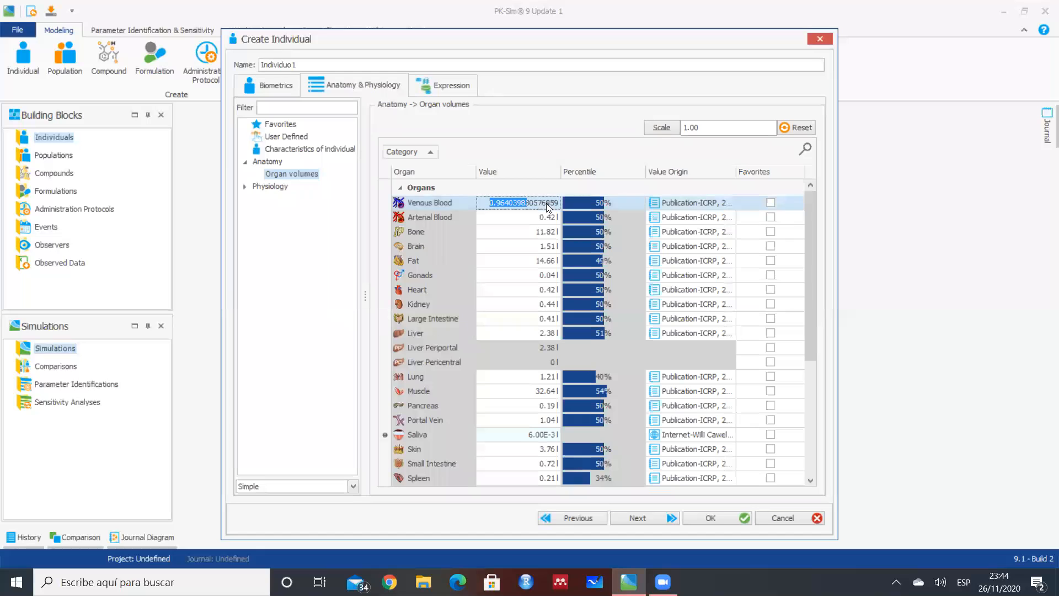
{"action": "left_click", "coordinate": [545, 220]}
{"action": "left_click", "coordinate": [547, 234]}
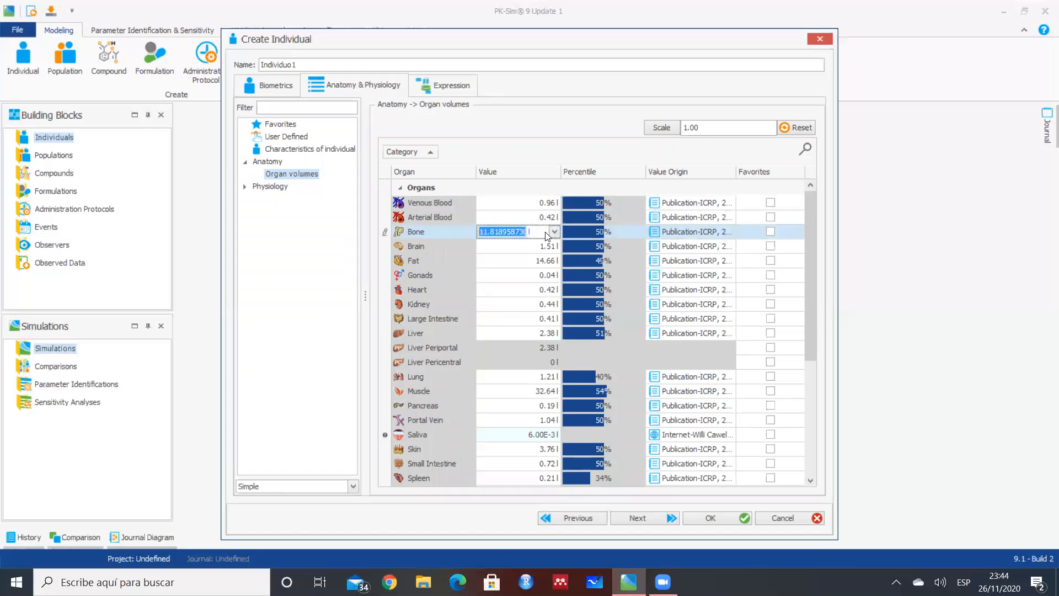
Examine the physiology parameters for organ blood flow rates and gastrointestinal pH
{"action": "left_click", "coordinate": [246, 187]}
{"action": "left_click", "coordinate": [251, 188]}
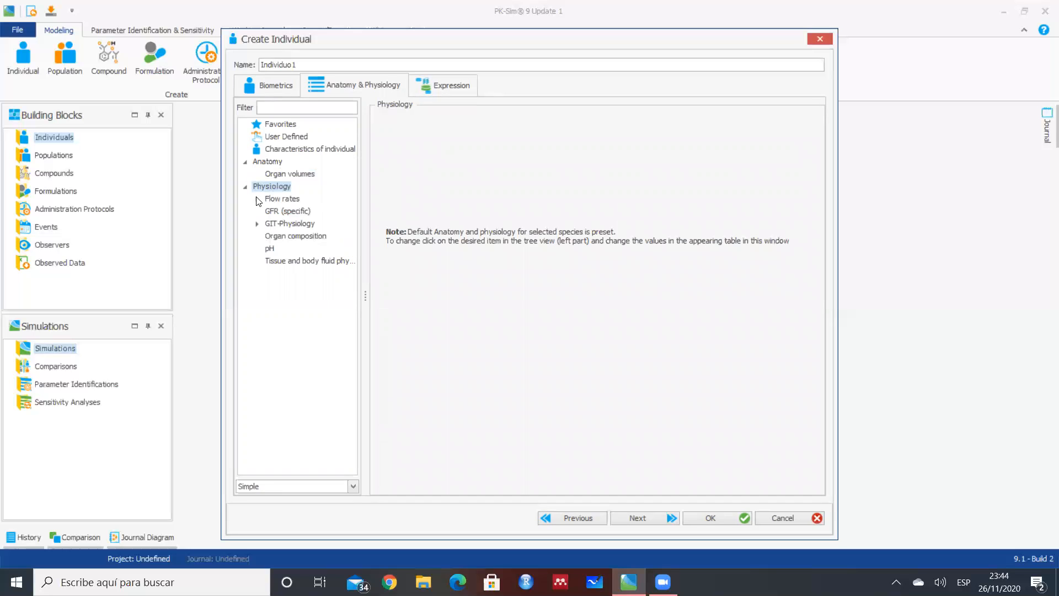
{"action": "left_click", "coordinate": [258, 199]}
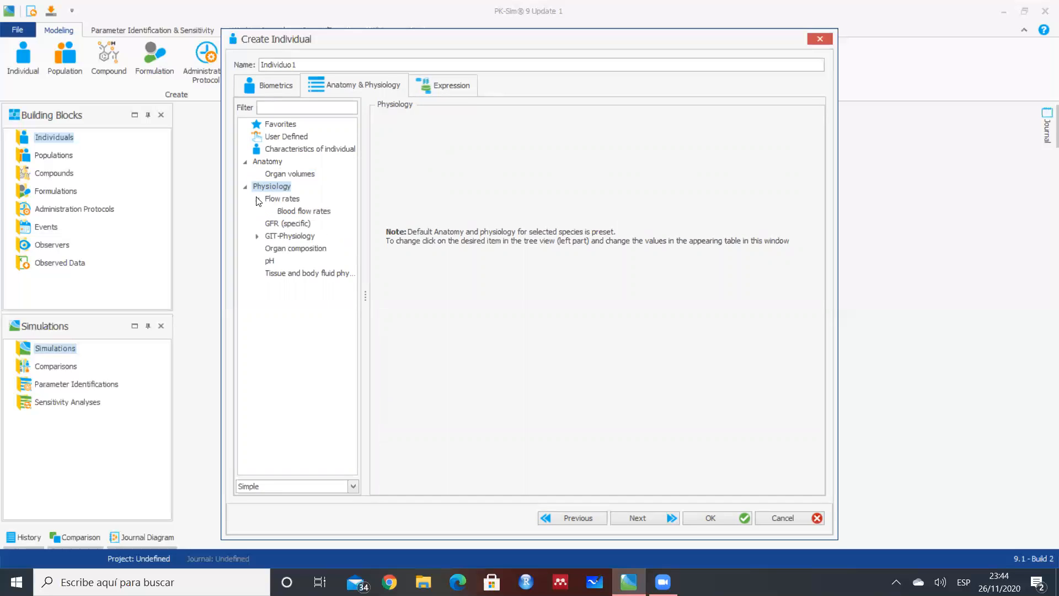
{"action": "left_click", "coordinate": [309, 212]}
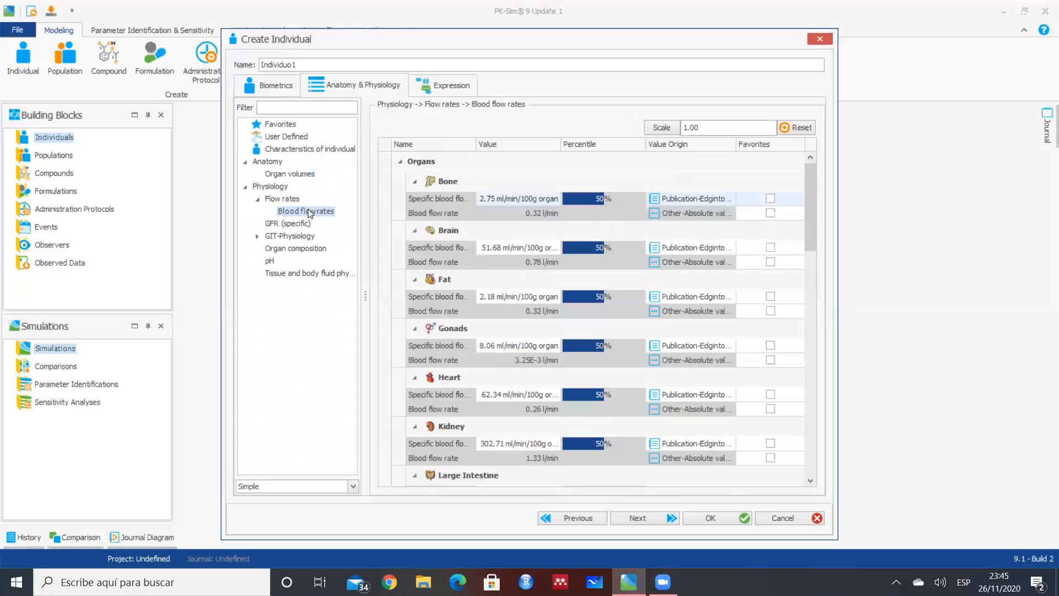
{"action": "left_click", "coordinate": [504, 200]}
{"action": "left_click", "coordinate": [512, 248]}
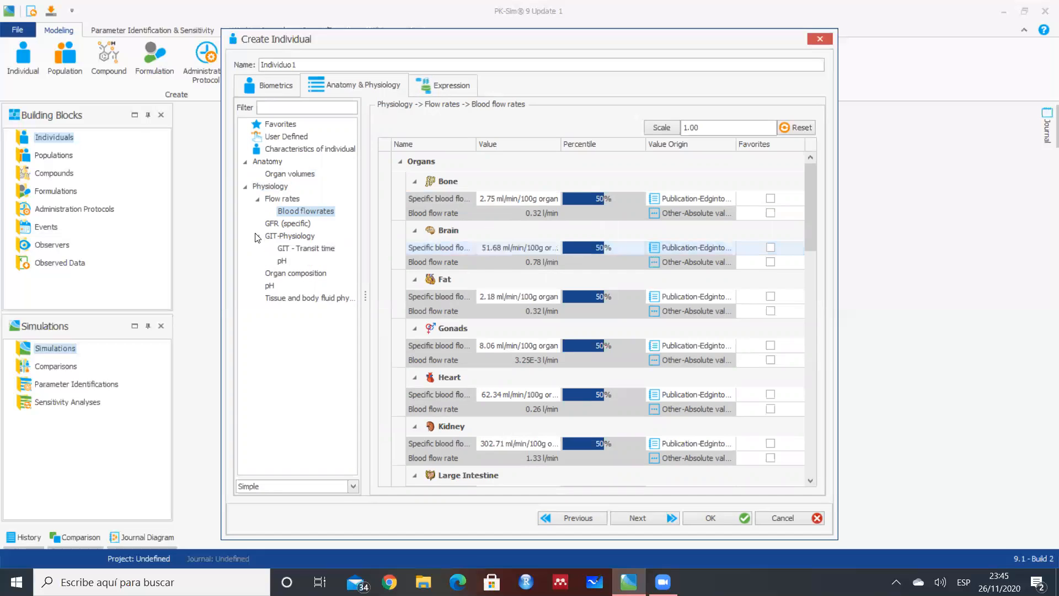
{"action": "left_click", "coordinate": [258, 237]}
{"action": "left_click", "coordinate": [282, 261]}
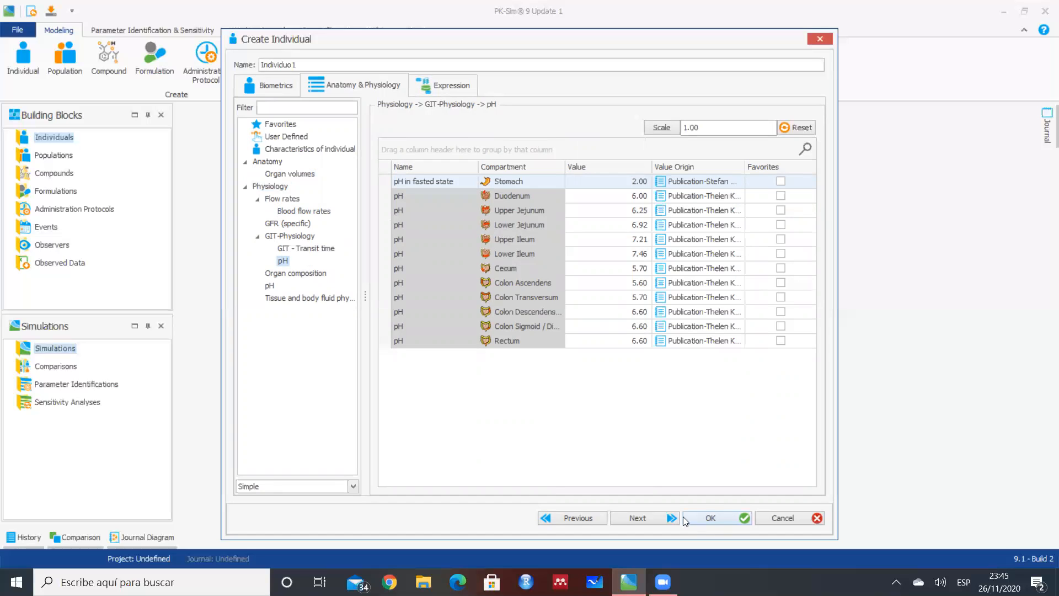
Continue to the expression settings, start adding a metabolizing enzyme by database query, and search for ugt2b7
{"action": "left_click", "coordinate": [655, 519]}
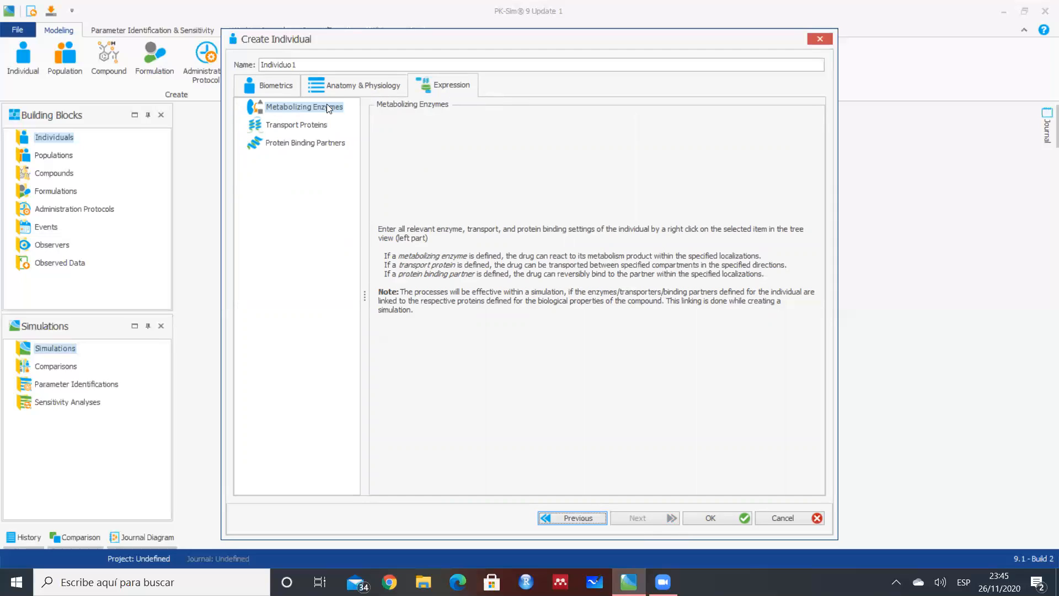
{"action": "left_click", "coordinate": [292, 125]}
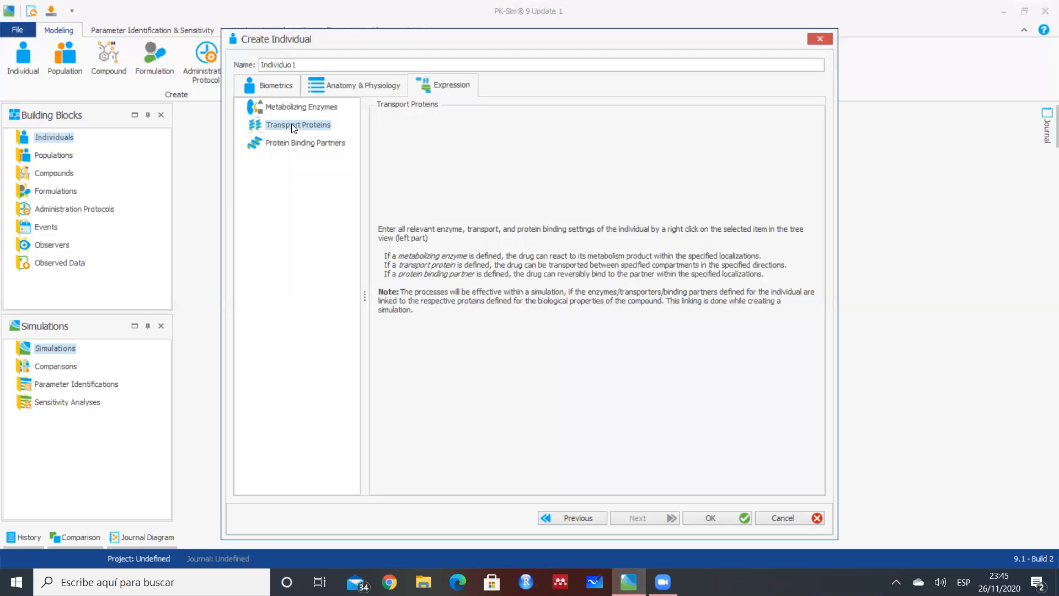
{"action": "left_click", "coordinate": [297, 107]}
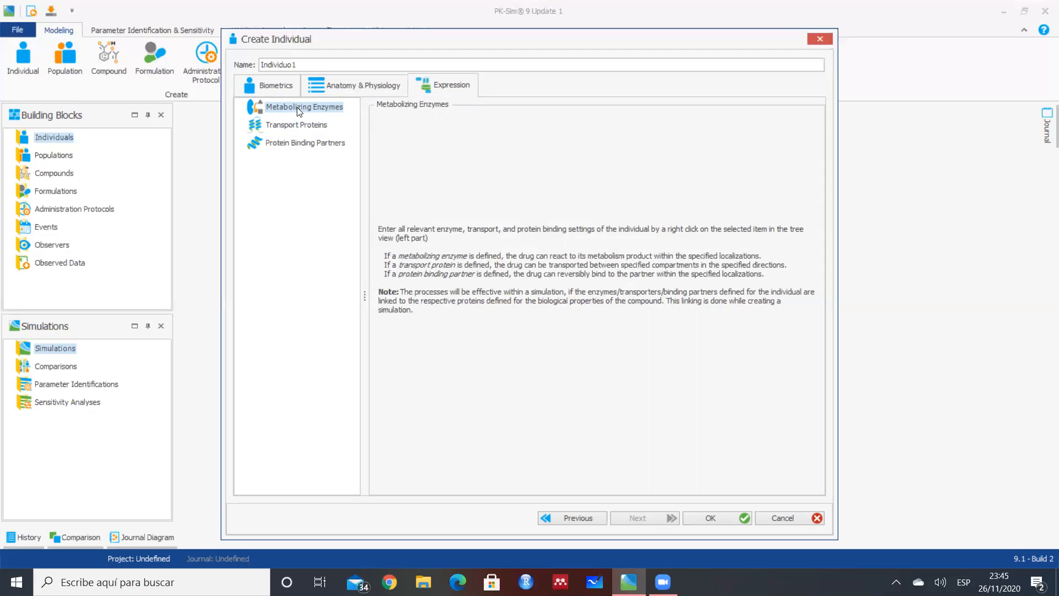
{"action": "right_click", "coordinate": [298, 109]}
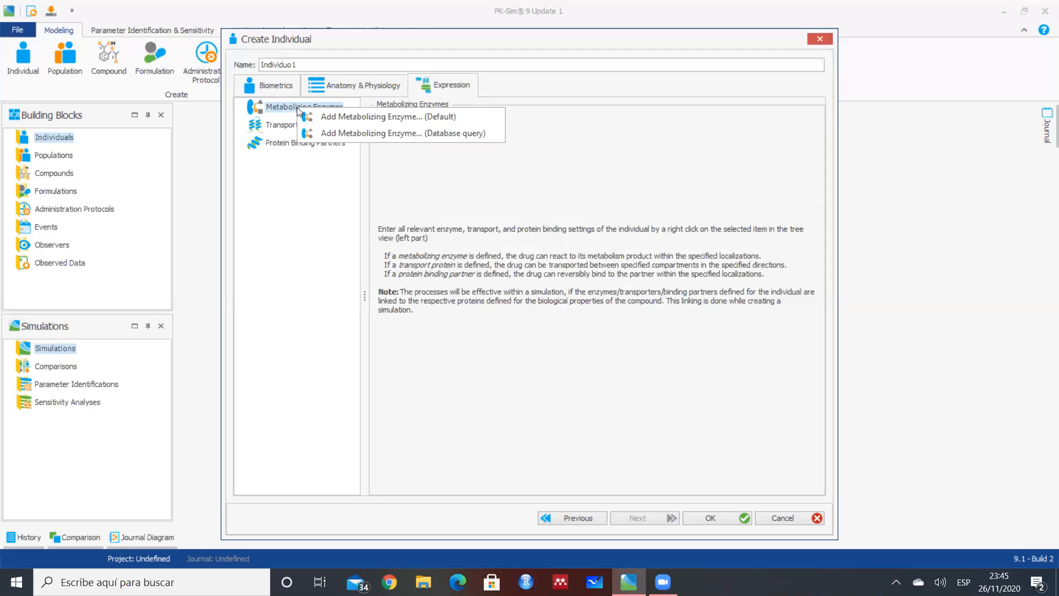
{"action": "left_click", "coordinate": [345, 131]}
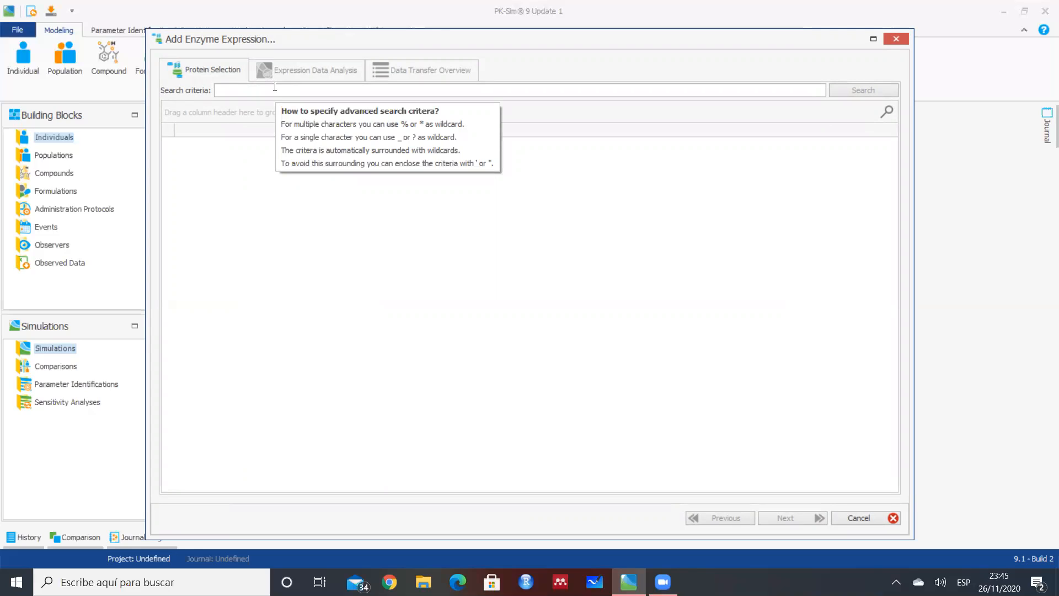
{"action": "type", "text": "ugt2b7"}
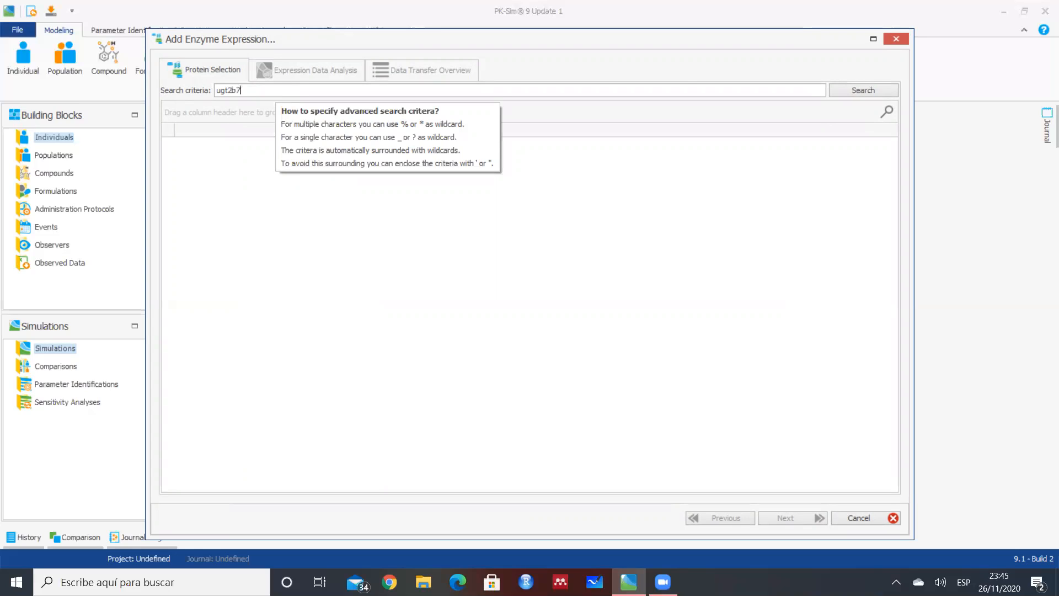
{"action": "left_click", "coordinate": [846, 88]}
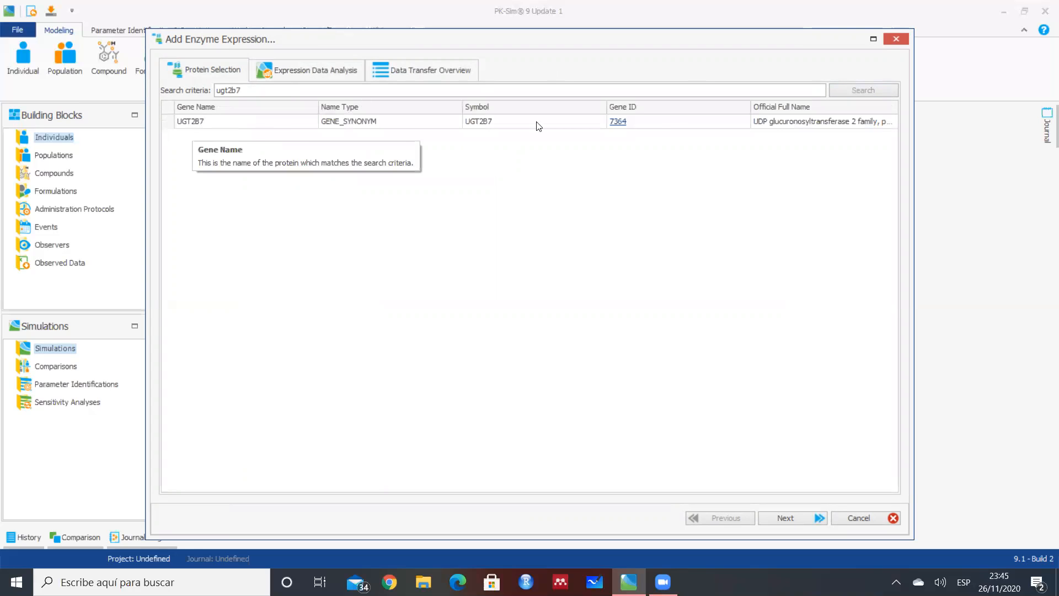
{"action": "left_click", "coordinate": [197, 121]}
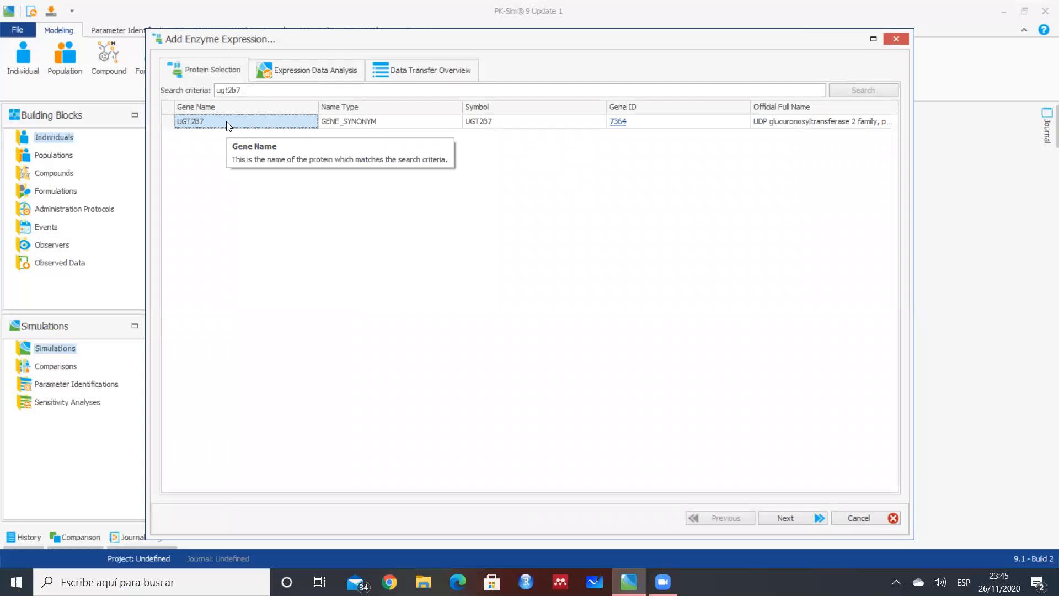
Search the expression database for cyp3a4 instead
{"action": "left_click", "coordinate": [255, 90]}
{"action": "key", "text": "BackSpace"}
{"action": "key", "text": "BackSpace"}
{"action": "key", "text": "BackSpace"}
{"action": "key", "text": "BackSpace"}
{"action": "key", "text": "BackSpace"}
{"action": "key", "text": "BackSpace"}
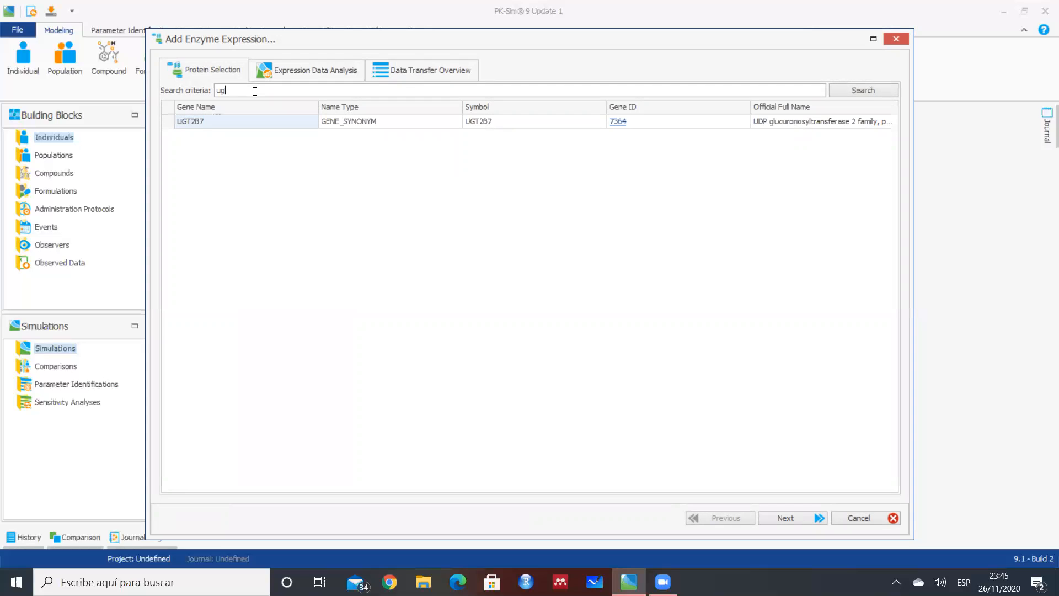
{"action": "type", "text": "cyp"}
{"action": "type", "text": "34"}
{"action": "type", "text": "4"}
{"action": "key", "text": "Return"}
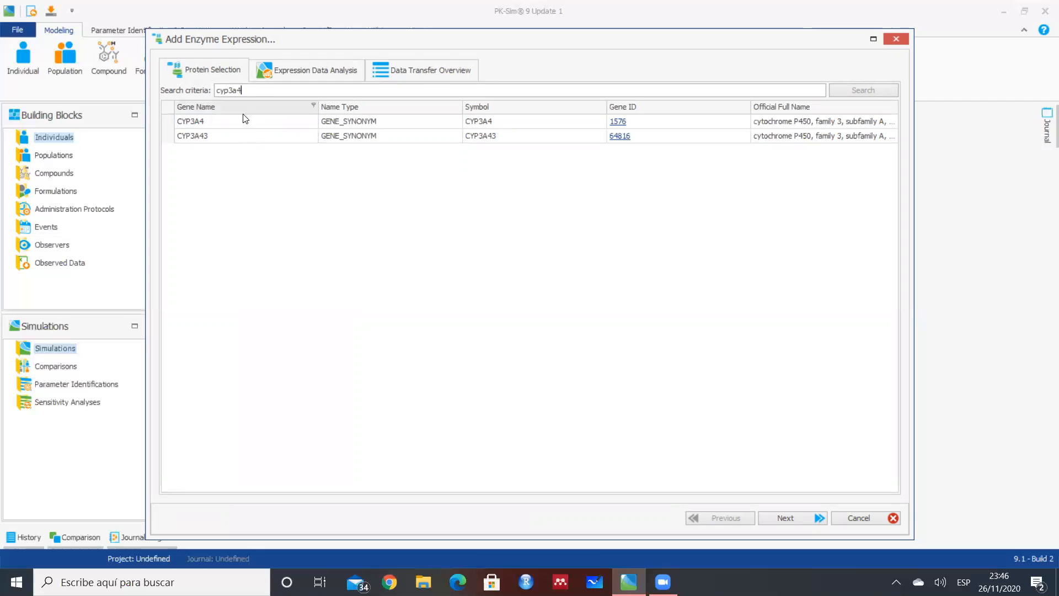
Restore the protein search to ugt2b7 and open the expression data for UGT2B7
{"action": "key", "text": "BackSpace"}
{"action": "key", "text": "BackSpace"}
{"action": "key", "text": "BackSpace"}
{"action": "key", "text": "BackSpace"}
{"action": "key", "text": "BackSpace"}
{"action": "key", "text": "BackSpace"}
{"action": "type", "text": "ugt2b7"}
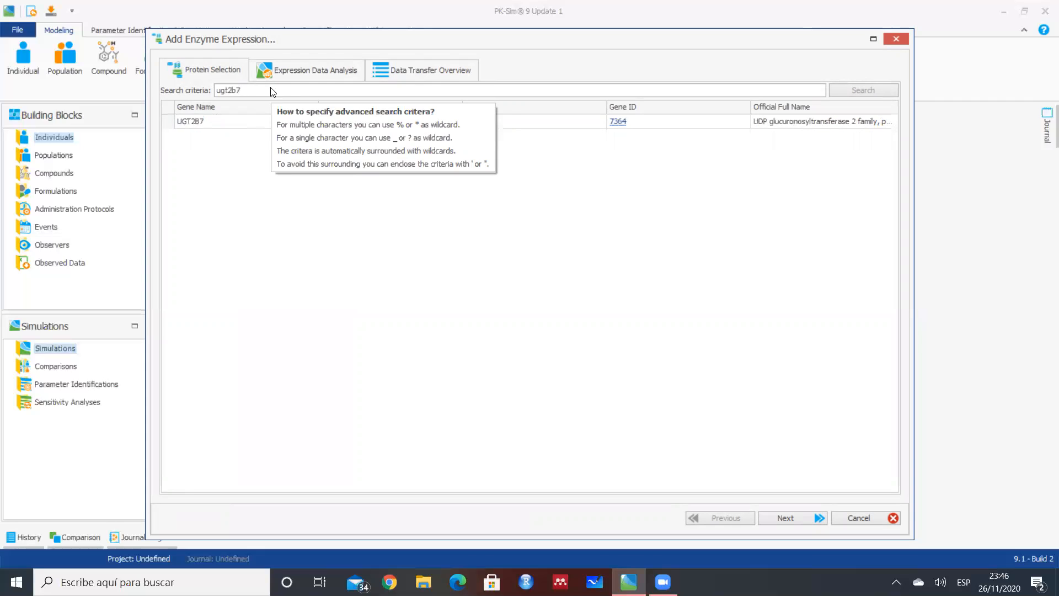
{"action": "left_click", "coordinate": [215, 120]}
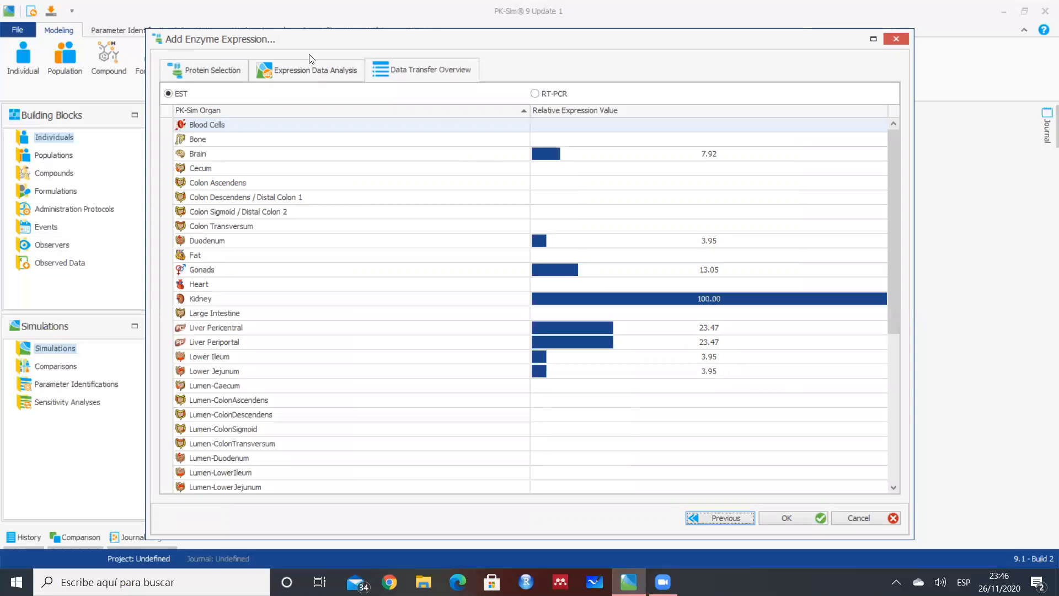
Review the UGT2B7 expression data, transfer the EST values to the individual, and finish creating Individuo1
{"action": "left_click", "coordinate": [309, 72]}
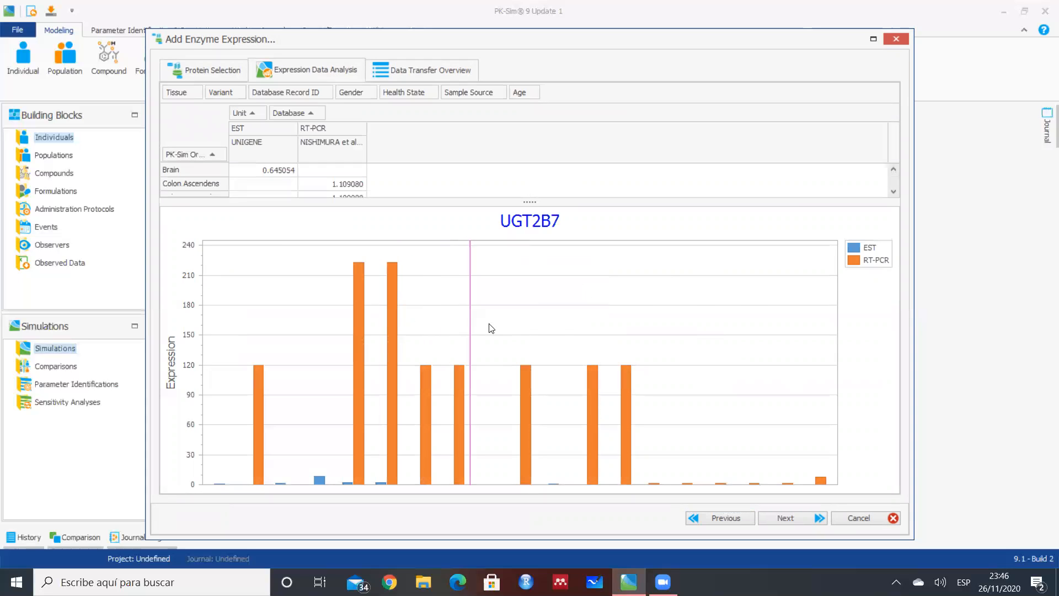
{"action": "left_click", "coordinate": [405, 71]}
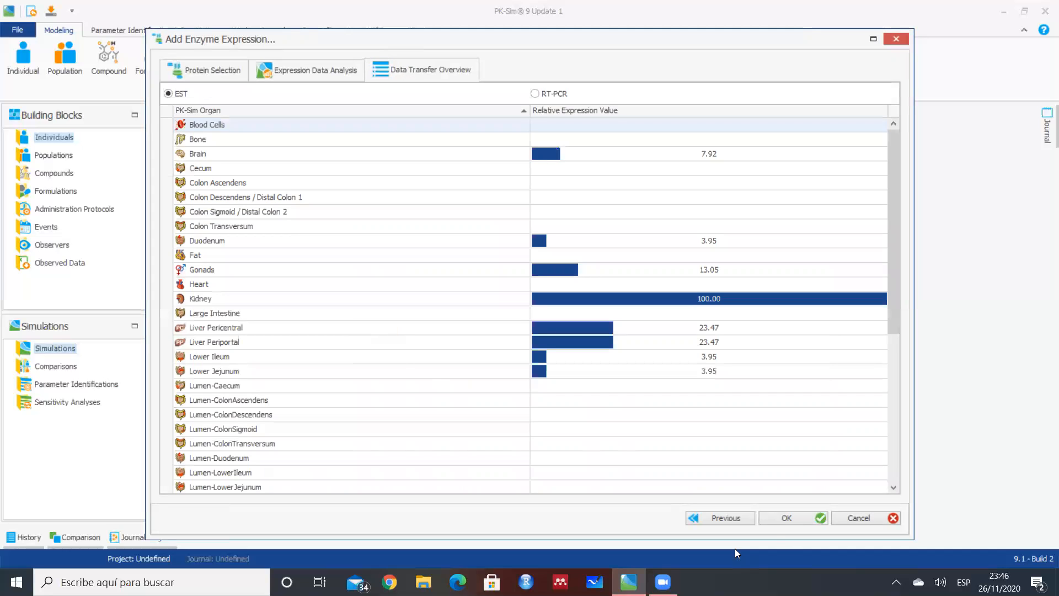
{"action": "left_click", "coordinate": [772, 517]}
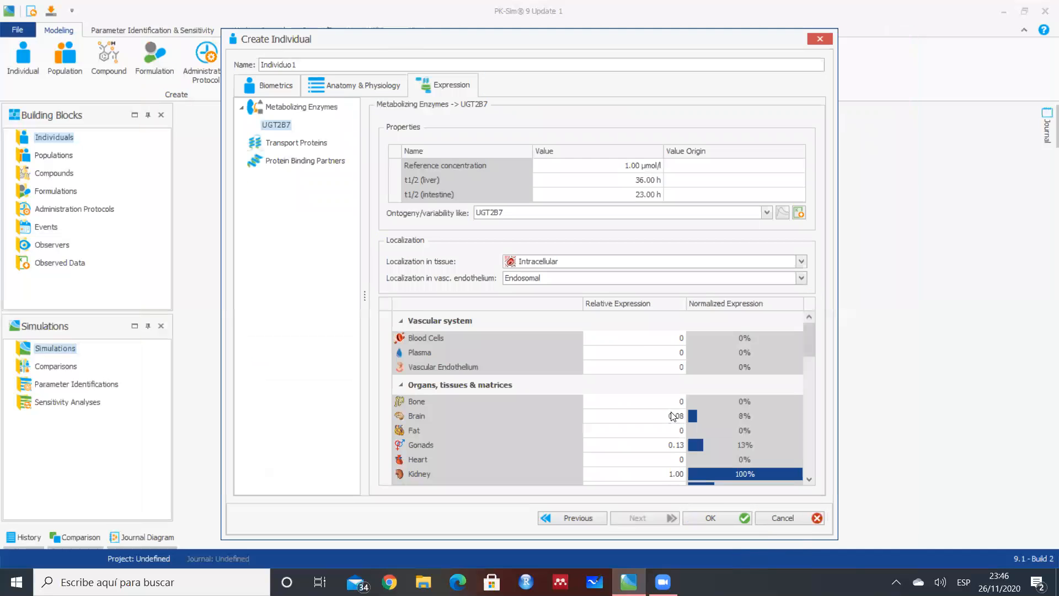
{"action": "left_click", "coordinate": [703, 517]}
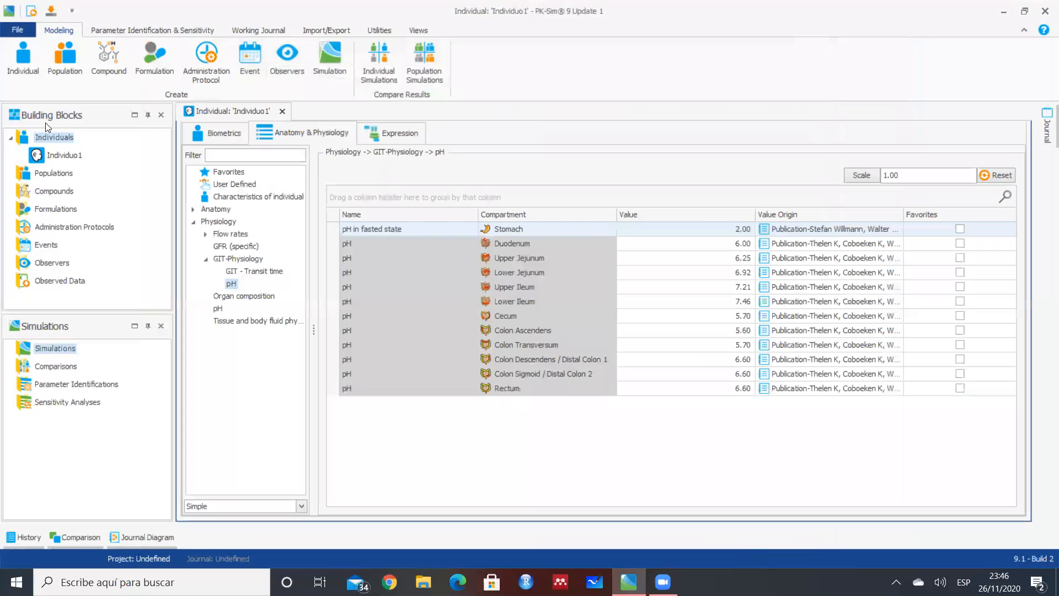
Clone Individuo1 as Individuo2, close the open individual view and collapse the list of individuals
{"action": "left_click", "coordinate": [62, 155]}
{"action": "right_click", "coordinate": [65, 157]}
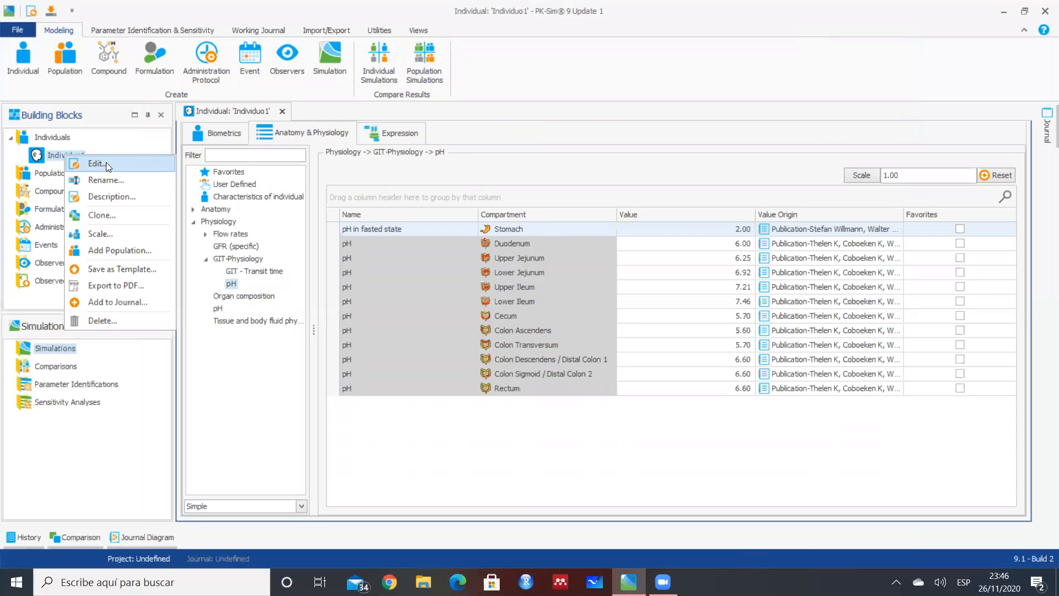
{"action": "left_click", "coordinate": [110, 218]}
{"action": "left_click", "coordinate": [455, 231]}
{"action": "key", "text": "BackSpace"}
{"action": "type", "text": "2"}
{"action": "left_click", "coordinate": [557, 366]}
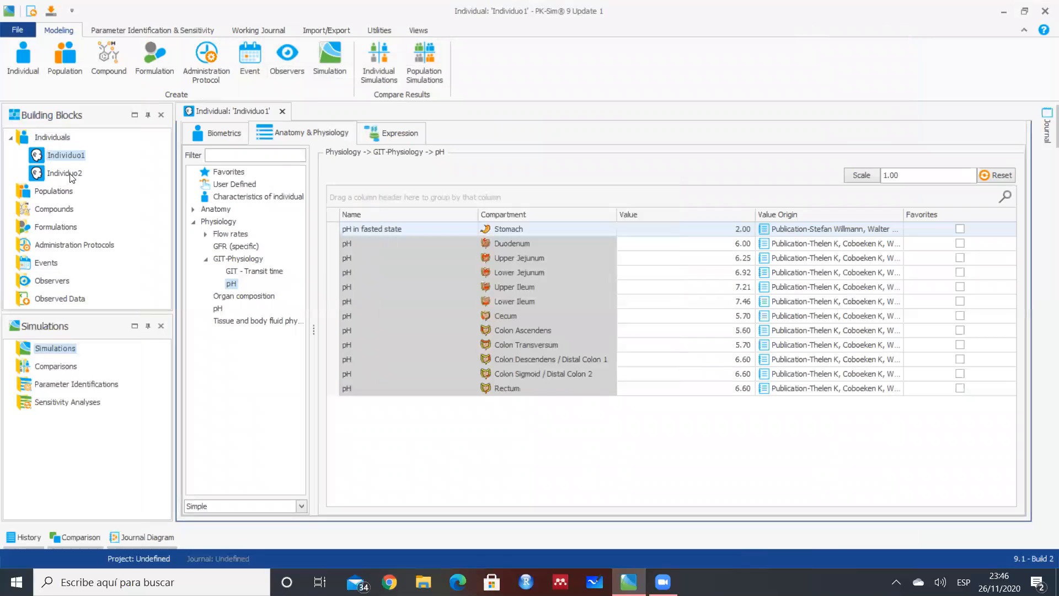
{"action": "left_click", "coordinate": [281, 112]}
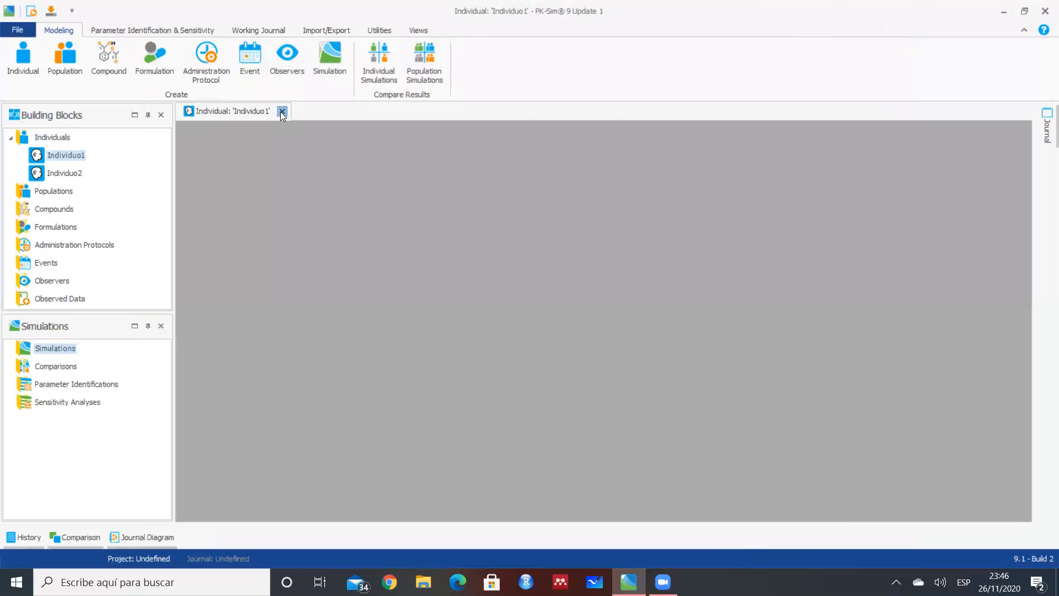
{"action": "left_click", "coordinate": [11, 138]}
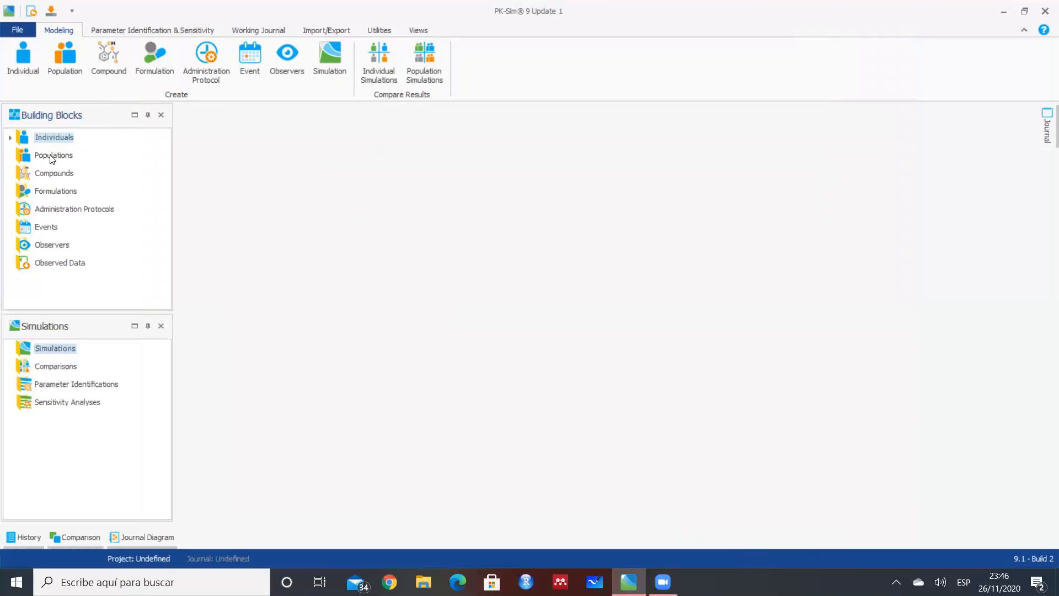
Start a new population named Población1 based on Individuo1
{"action": "left_click", "coordinate": [65, 58]}
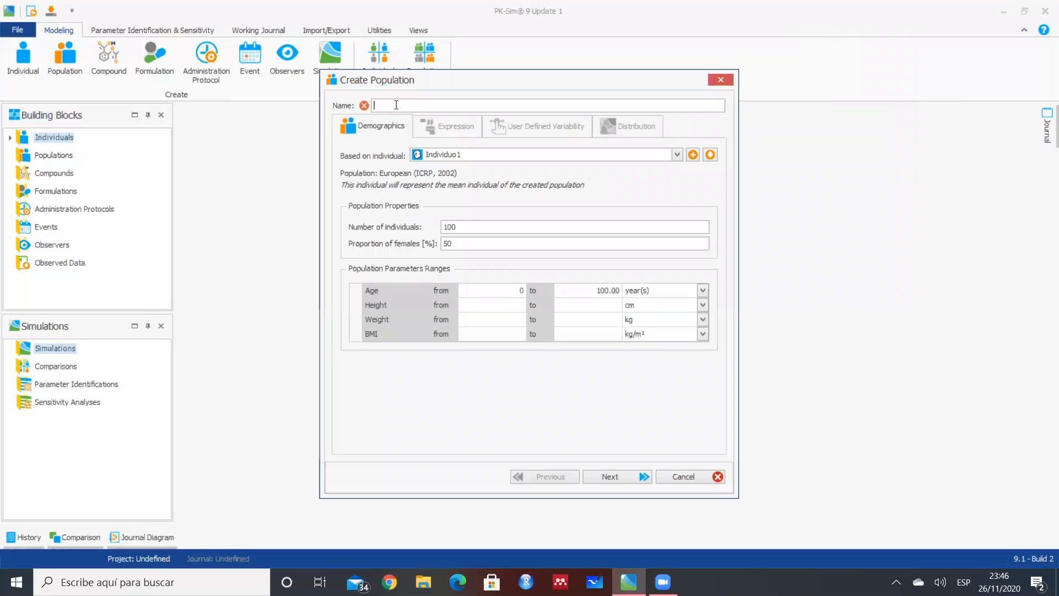
{"action": "type", "text": "Población 1"}
{"action": "left_click", "coordinate": [441, 159]}
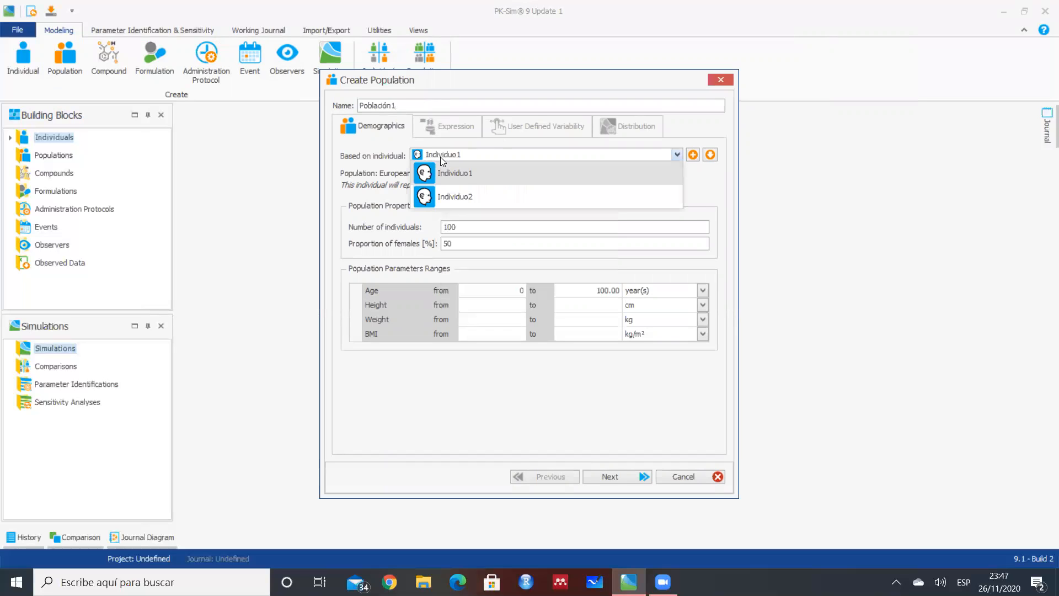
{"action": "left_click", "coordinate": [461, 172]}
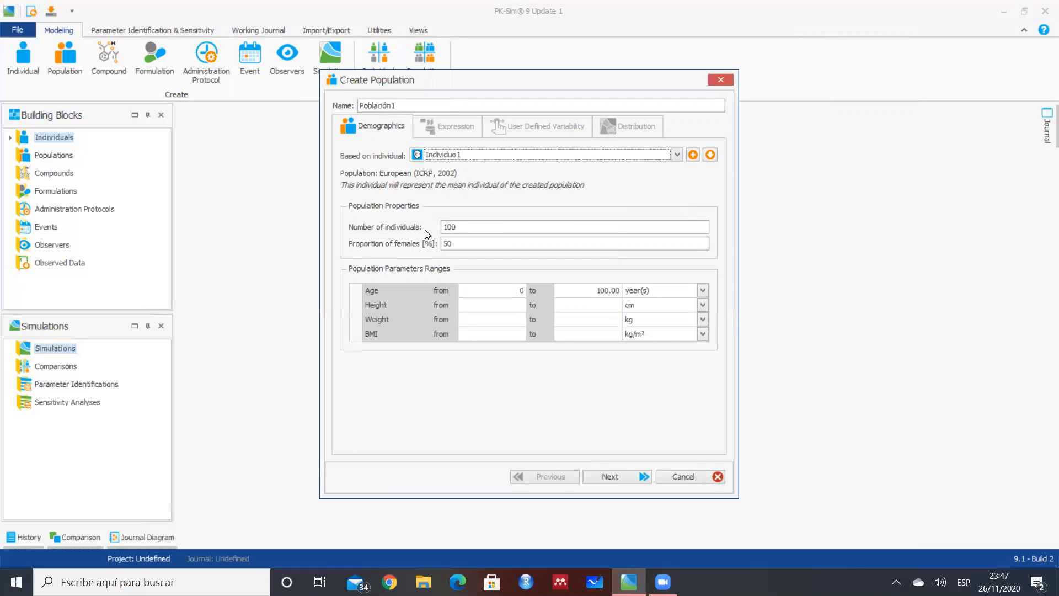
{"action": "left_click", "coordinate": [463, 228]}
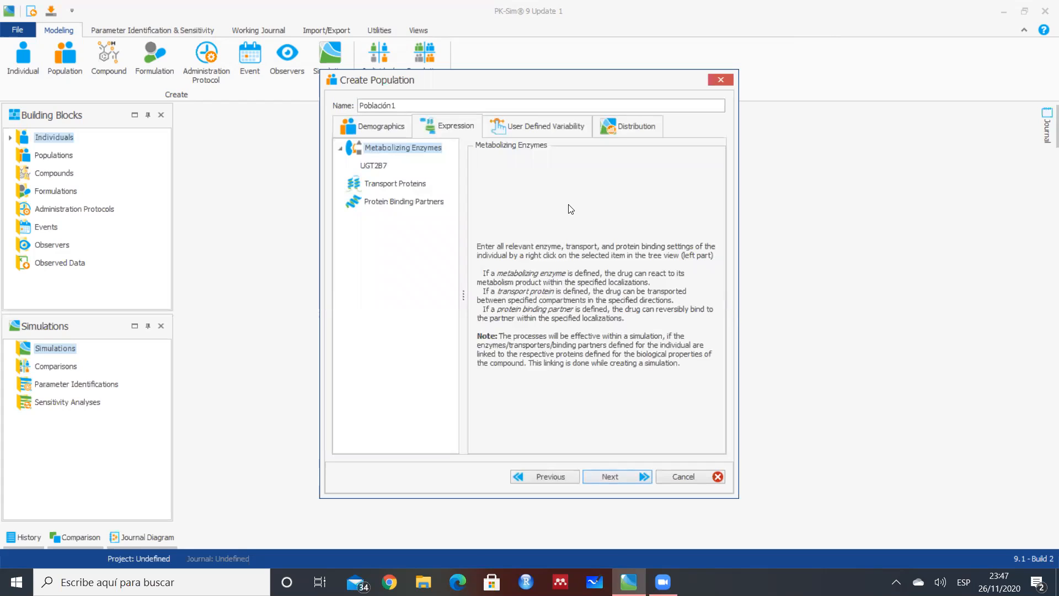
Review the population's UGT2B7 expression and finish creating Población1 without adding user-defined variability
{"action": "left_click", "coordinate": [378, 167]}
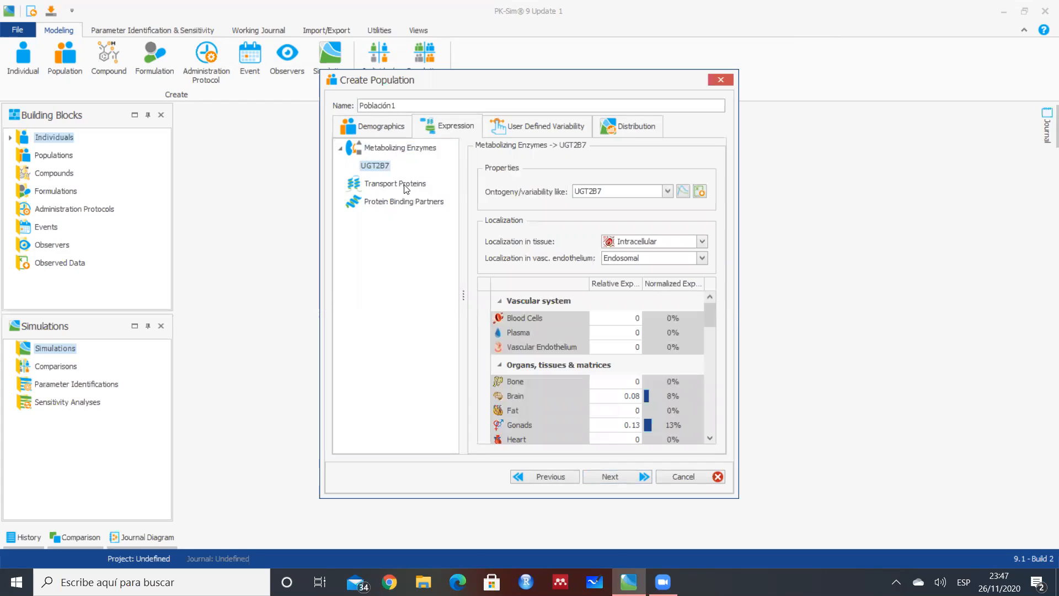
{"action": "left_click", "coordinate": [616, 476]}
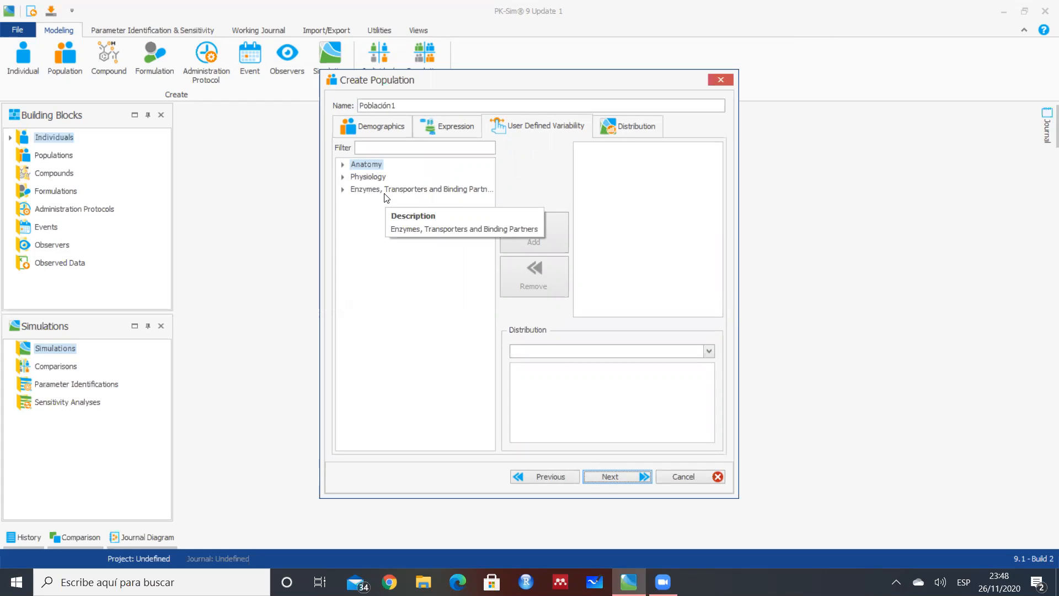
{"action": "left_click", "coordinate": [602, 476]}
{"action": "left_click", "coordinate": [605, 477]}
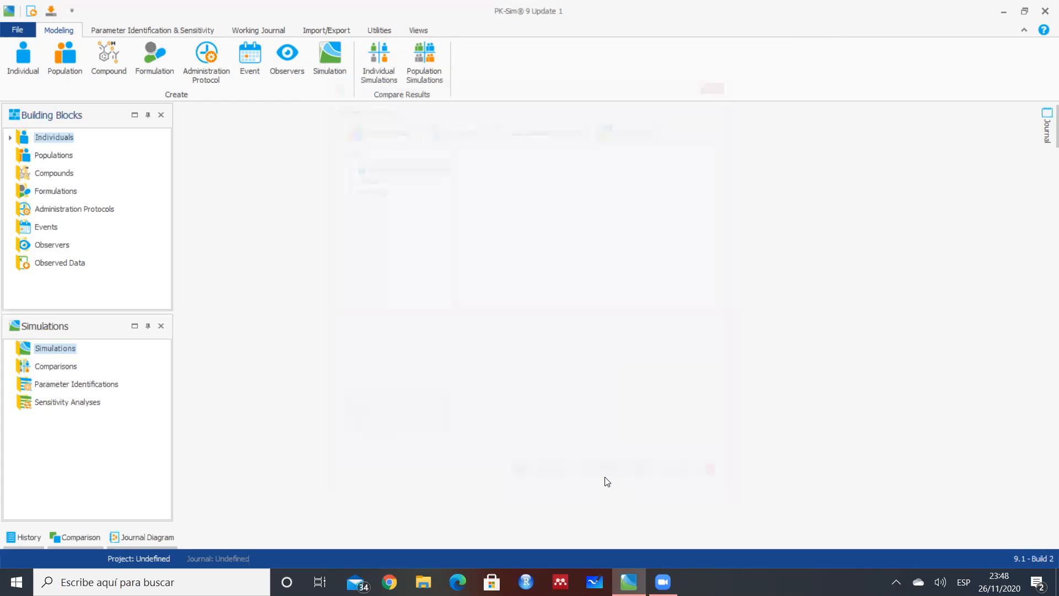
Check the available actions for Población1, collapse the list of populations and close the population view
{"action": "left_click", "coordinate": [77, 170]}
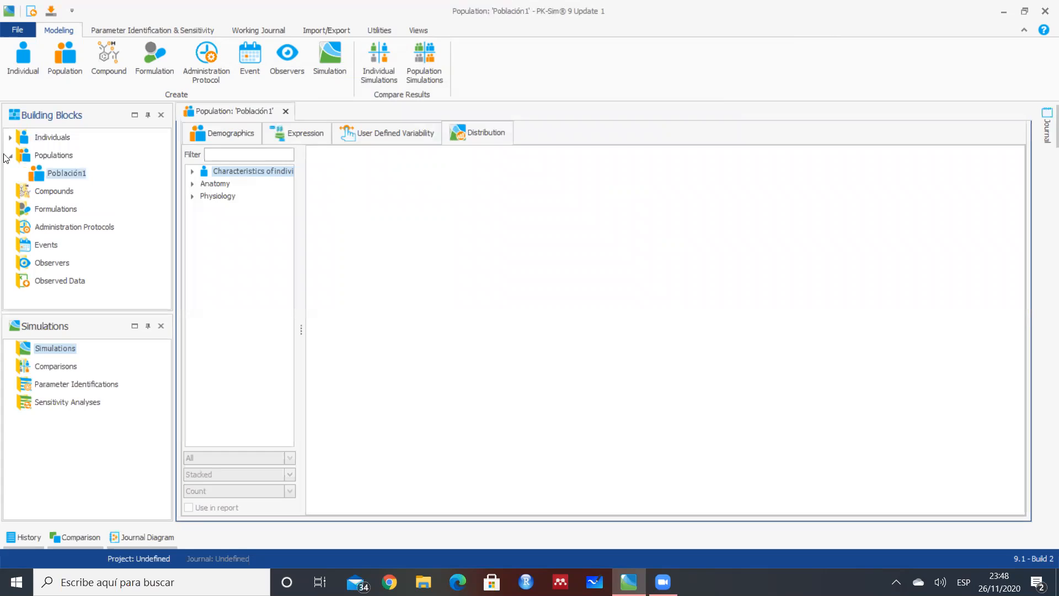
{"action": "right_click", "coordinate": [62, 176]}
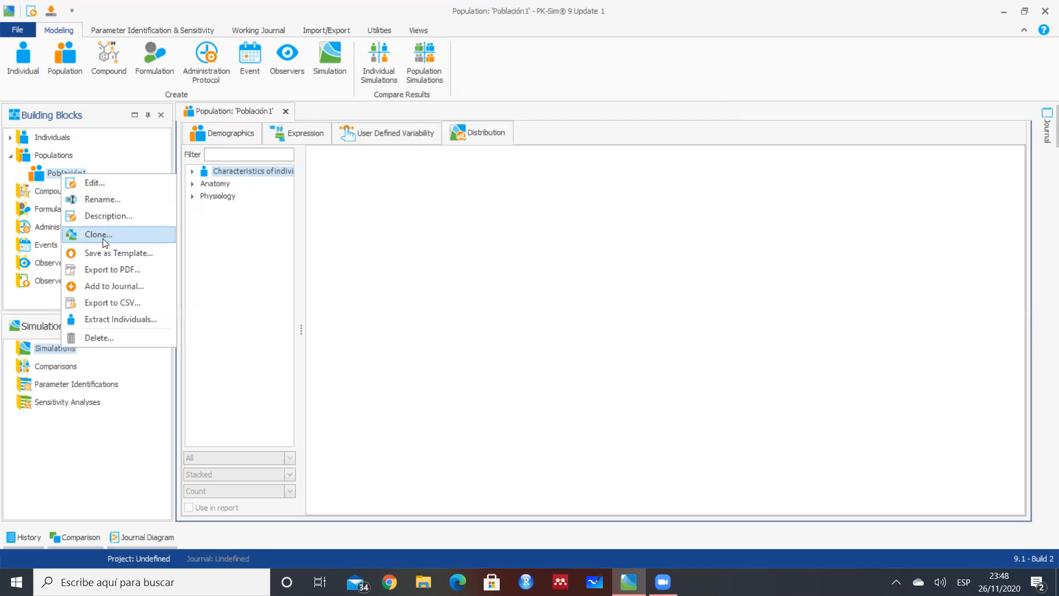
{"action": "left_click", "coordinate": [10, 160]}
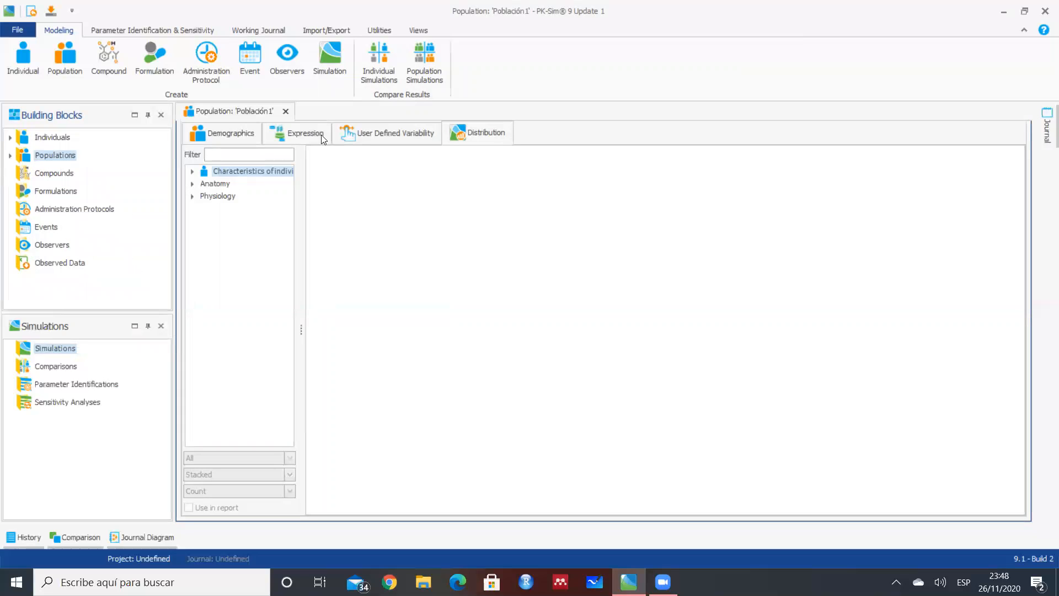
{"action": "left_click", "coordinate": [287, 112]}
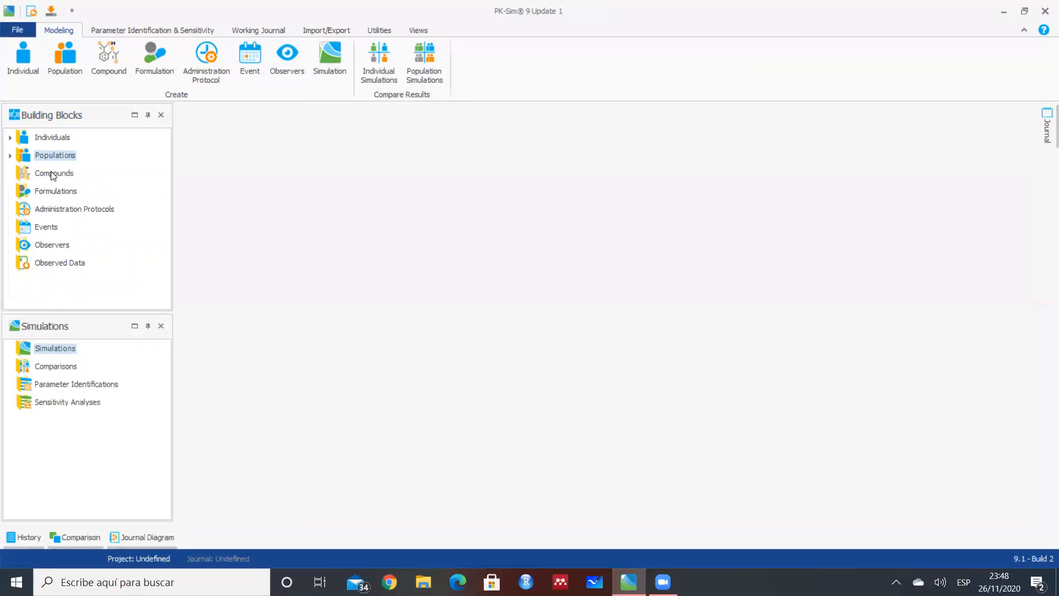
Start a new compound named Morfina and keep it defined as a small molecule
{"action": "left_click", "coordinate": [121, 62]}
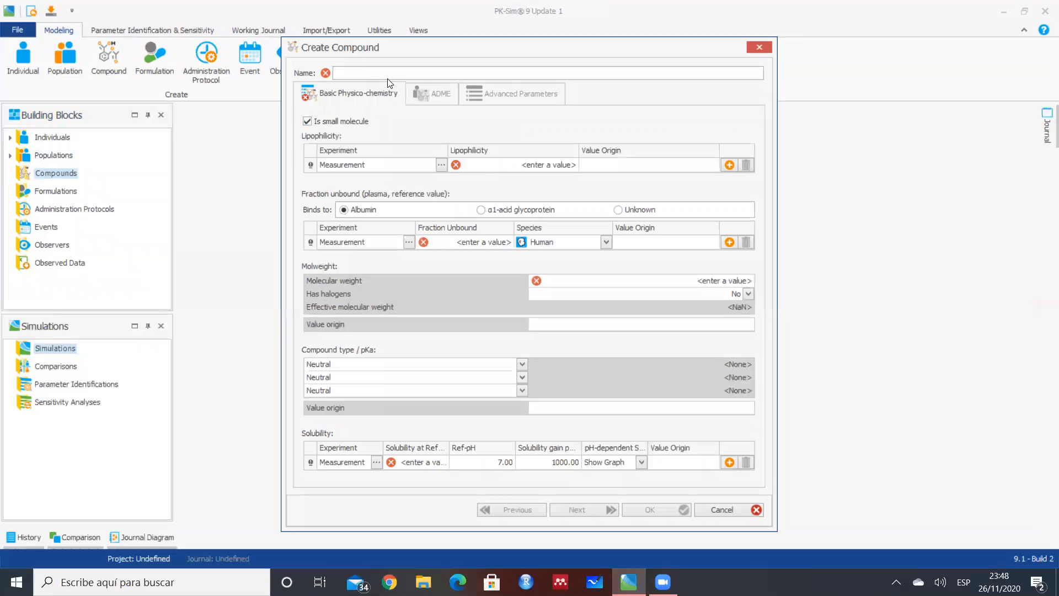
{"action": "type", "text": "Morfina"}
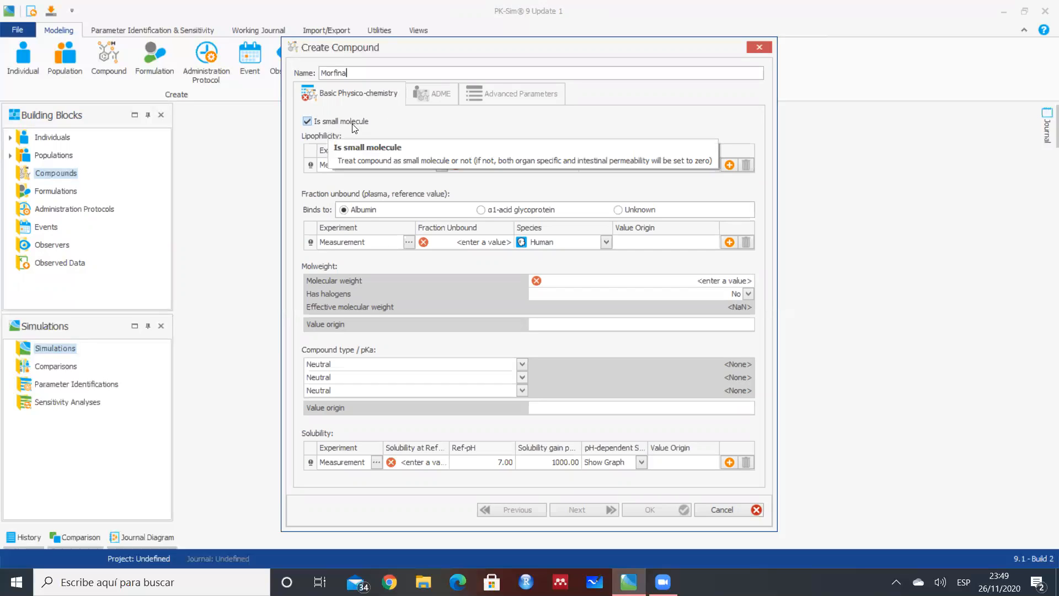
{"action": "left_click", "coordinate": [307, 122]}
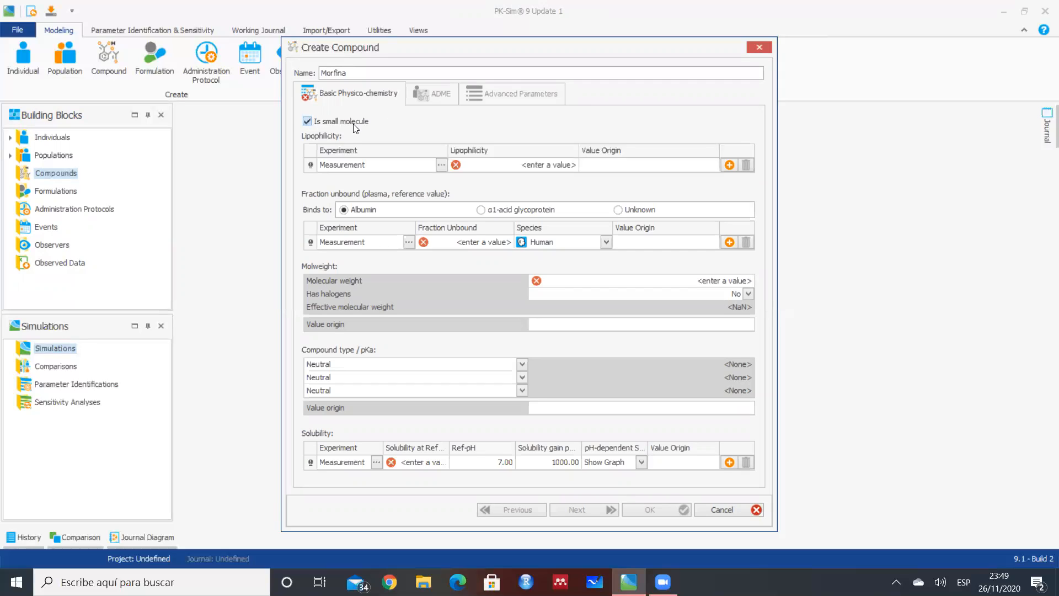
{"action": "mouse_move", "coordinate": [456, 166]}
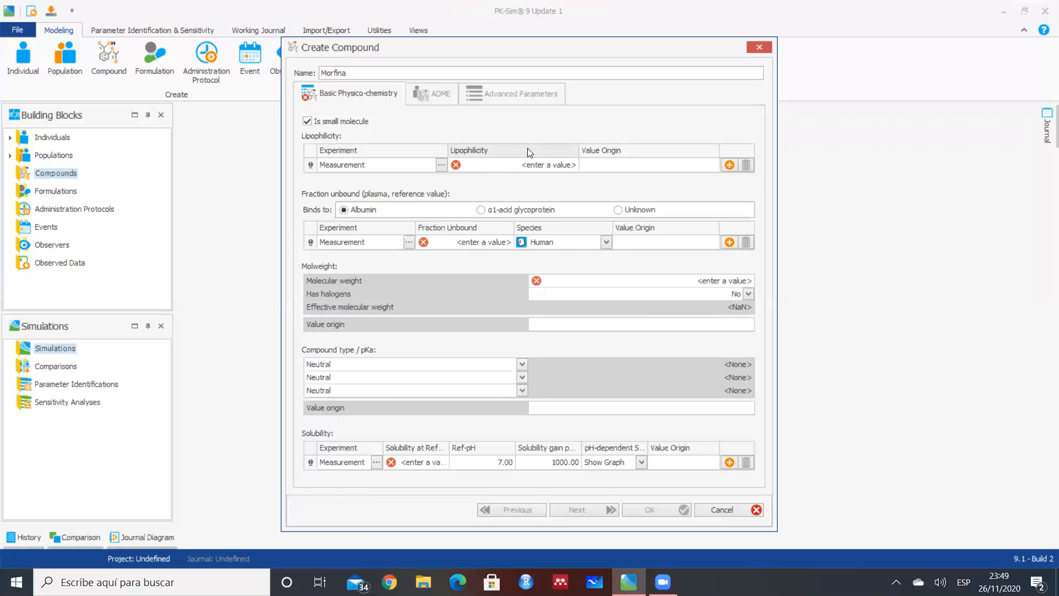
Set Morfina's lipophilicity to 0.87 Log Units and its fraction unbound in human plasma to 0.75
{"action": "left_click", "coordinate": [529, 166]}
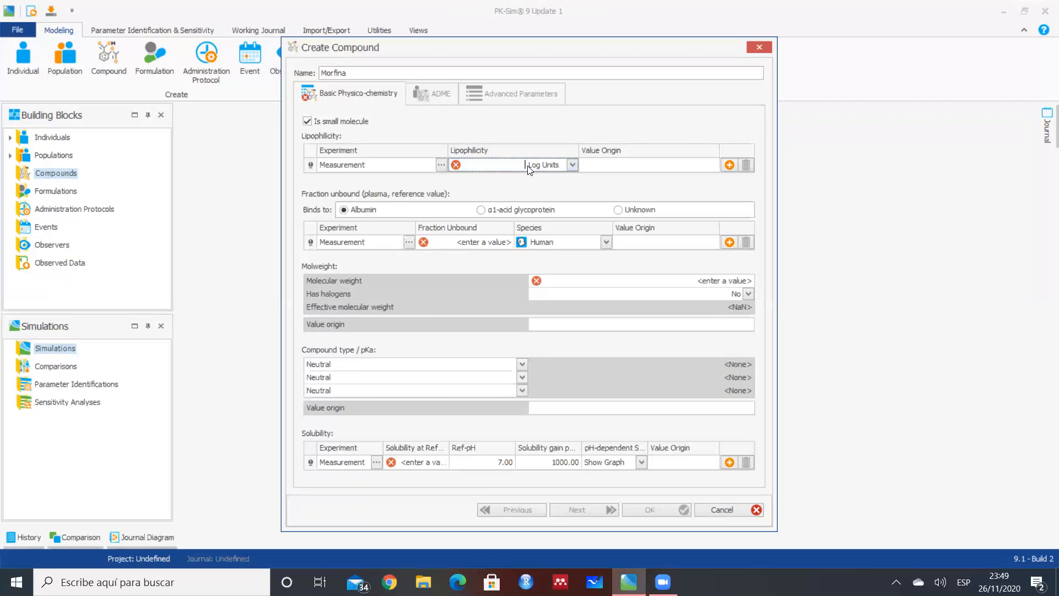
{"action": "type", "text": "0,87"}
{"action": "left_click", "coordinate": [462, 243]}
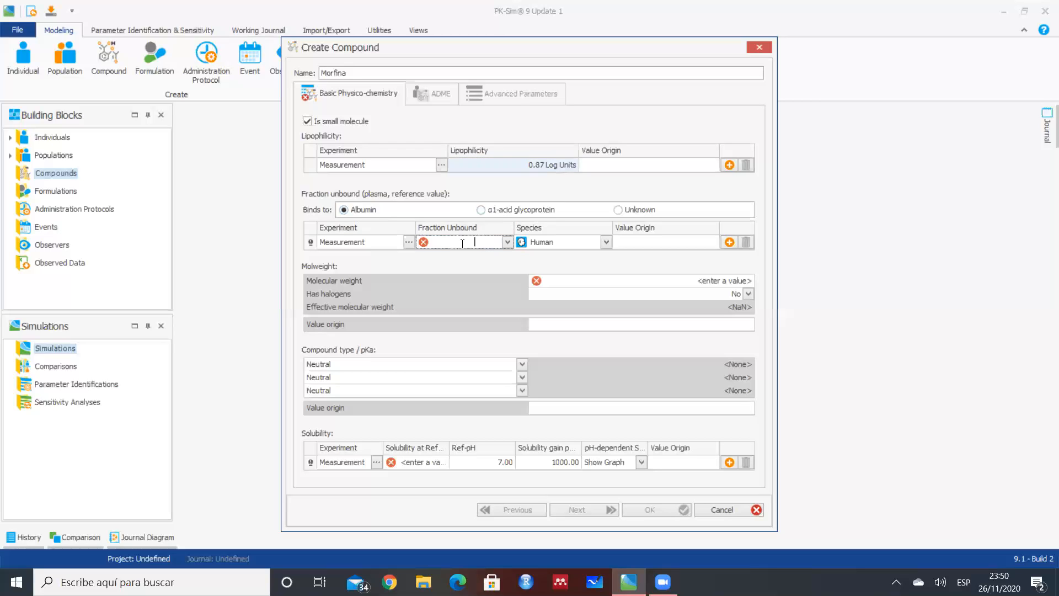
{"action": "type", "text": "0,75"}
Set the molecular weight to 285.34 g/mol and check the halogen options, keeping the compound free of halogens
{"action": "left_click", "coordinate": [604, 281]}
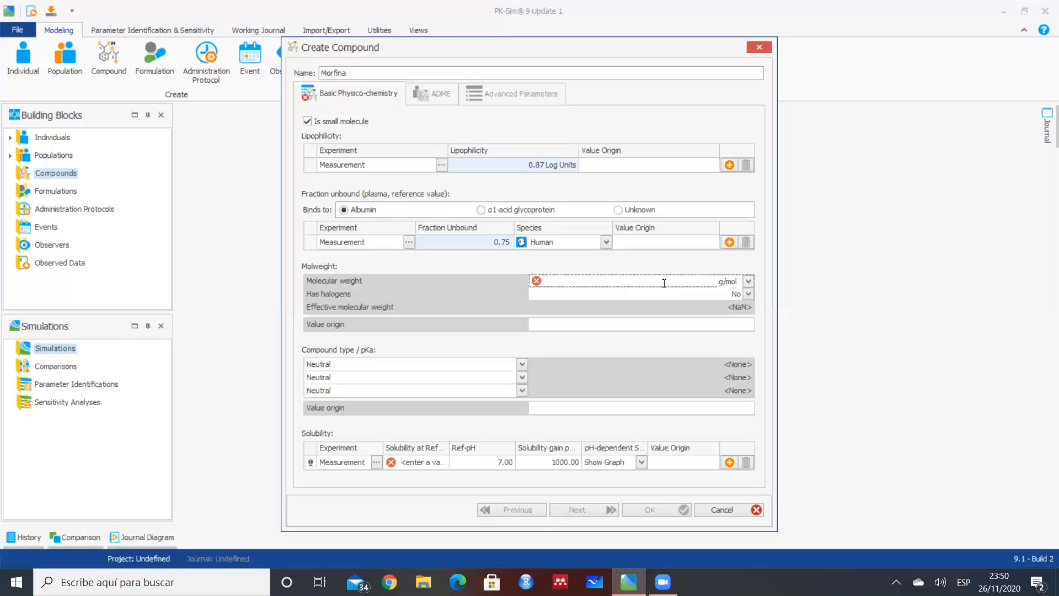
{"action": "type", "text": "285,34"}
{"action": "left_click", "coordinate": [748, 295]}
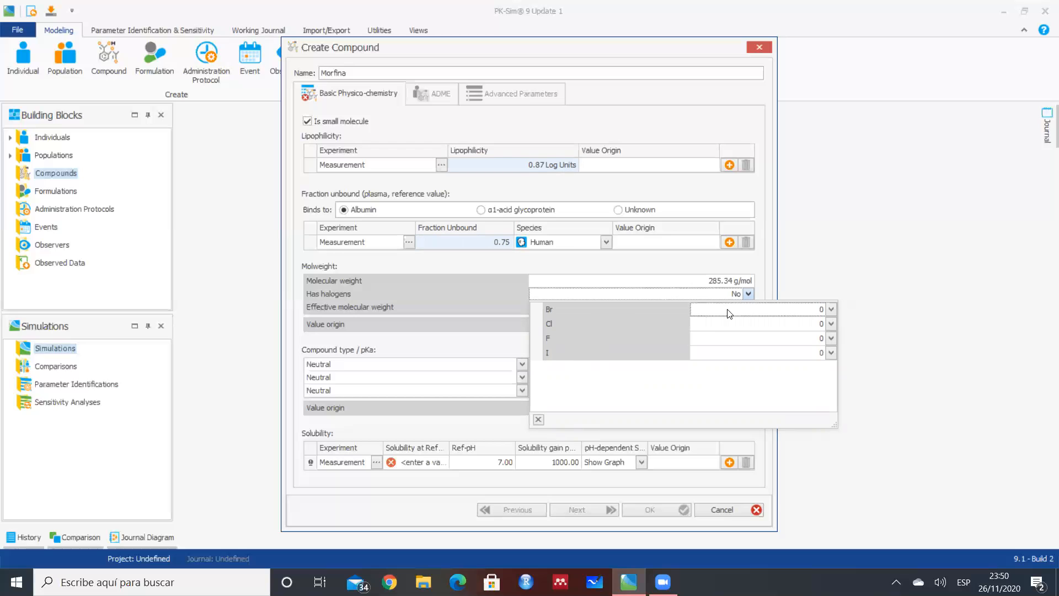
{"action": "left_click", "coordinate": [762, 274]}
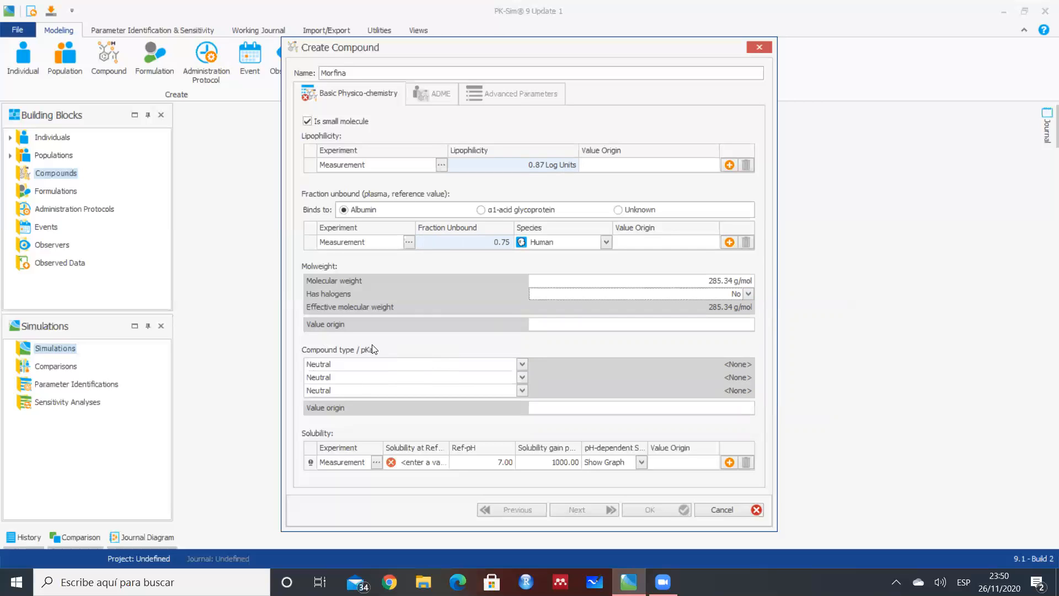
Define the compound's ionization with a base pKa of 8.20 and an acid pKa of 9.90
{"action": "left_click", "coordinate": [524, 363]}
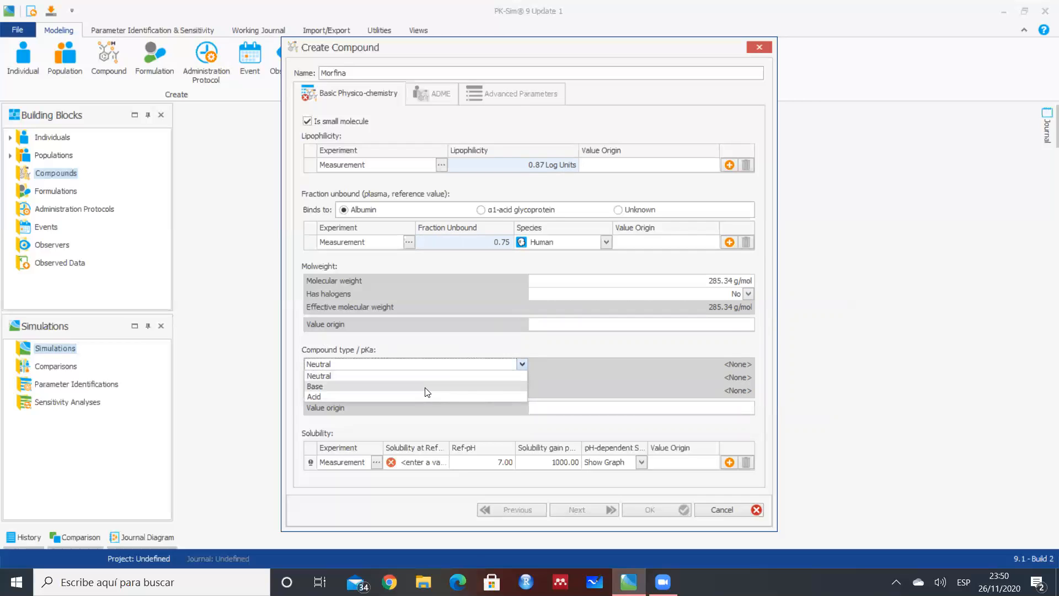
{"action": "left_click", "coordinate": [428, 387]}
{"action": "left_click", "coordinate": [522, 378]}
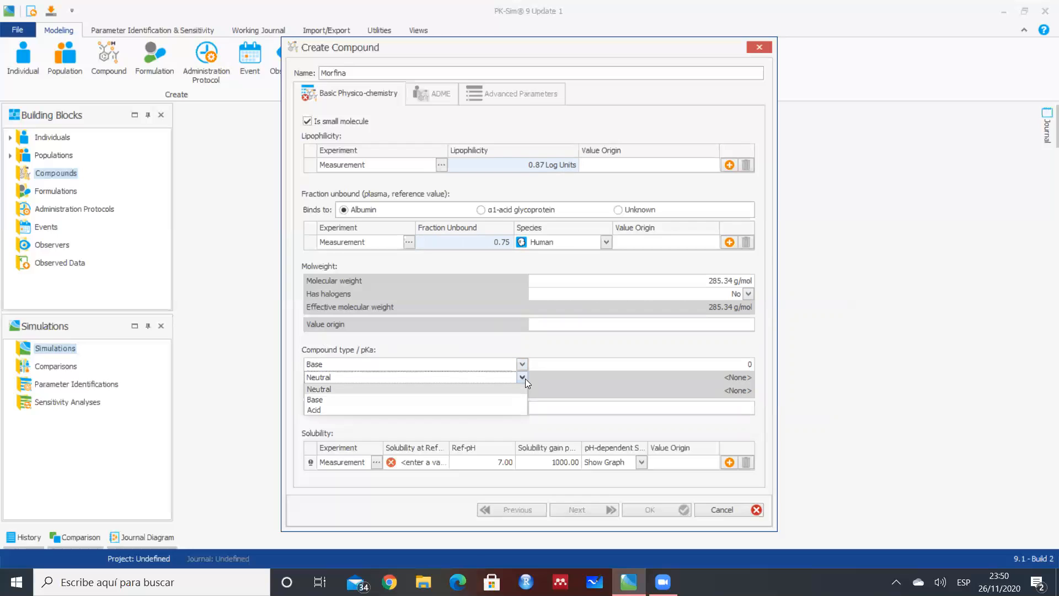
{"action": "left_click", "coordinate": [469, 407]}
{"action": "left_click", "coordinate": [637, 367]}
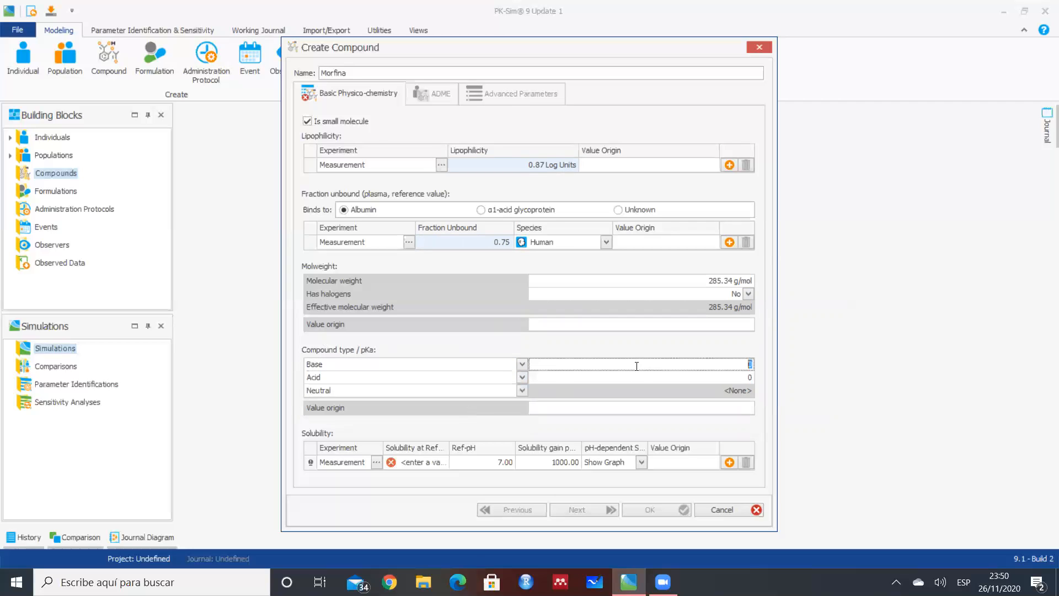
{"action": "type", "text": "8,2"}
{"action": "left_click", "coordinate": [731, 376]}
{"action": "type", "text": "9,90"}
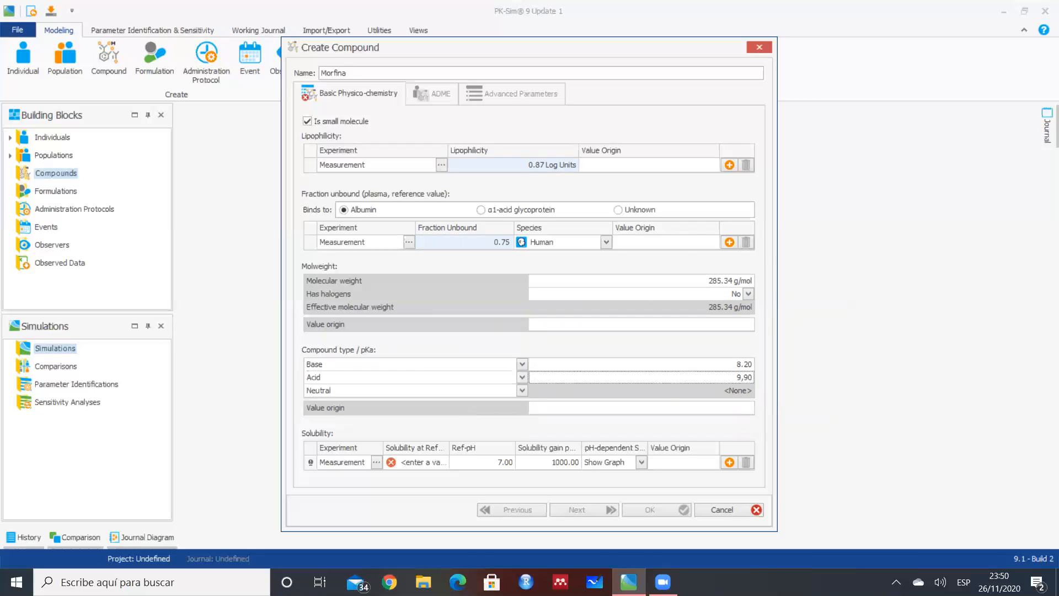
Set the compound's solubility at the reference pH to 149 mg/l
{"action": "left_click", "coordinate": [418, 464]}
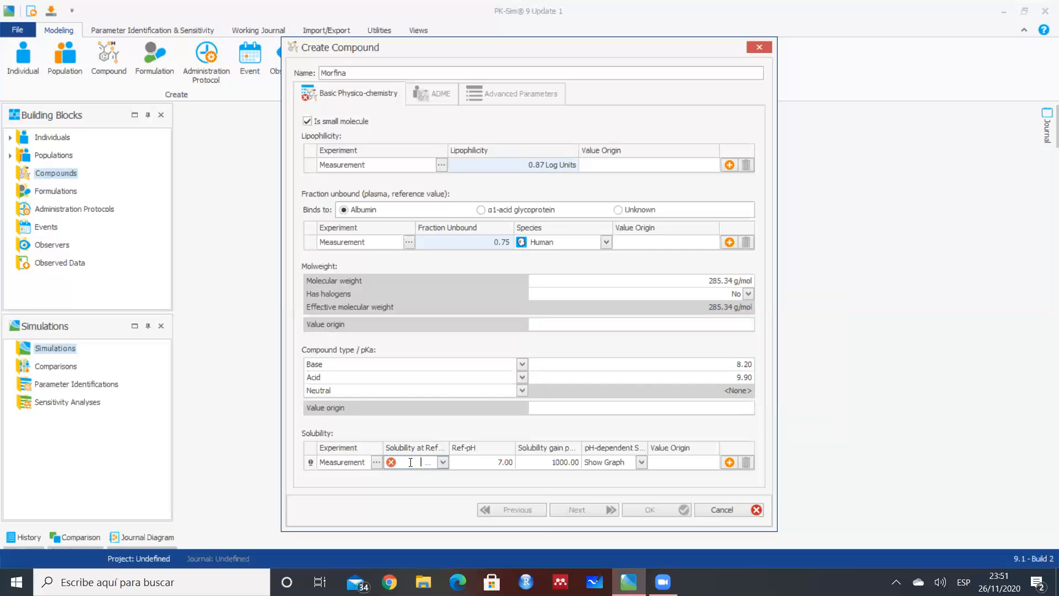
{"action": "type", "text": "149"}
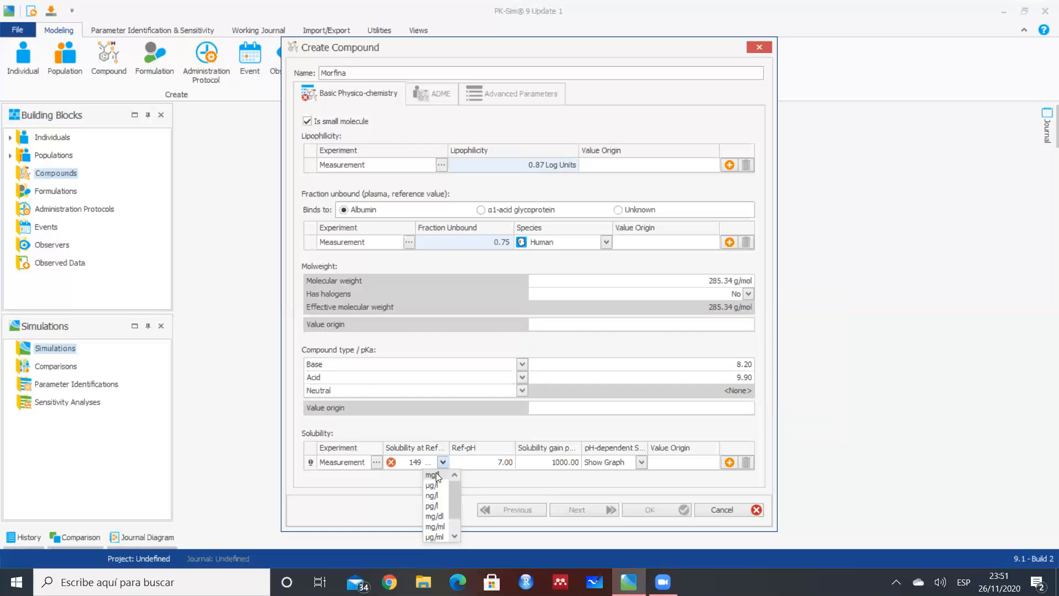
{"action": "left_click", "coordinate": [436, 477]}
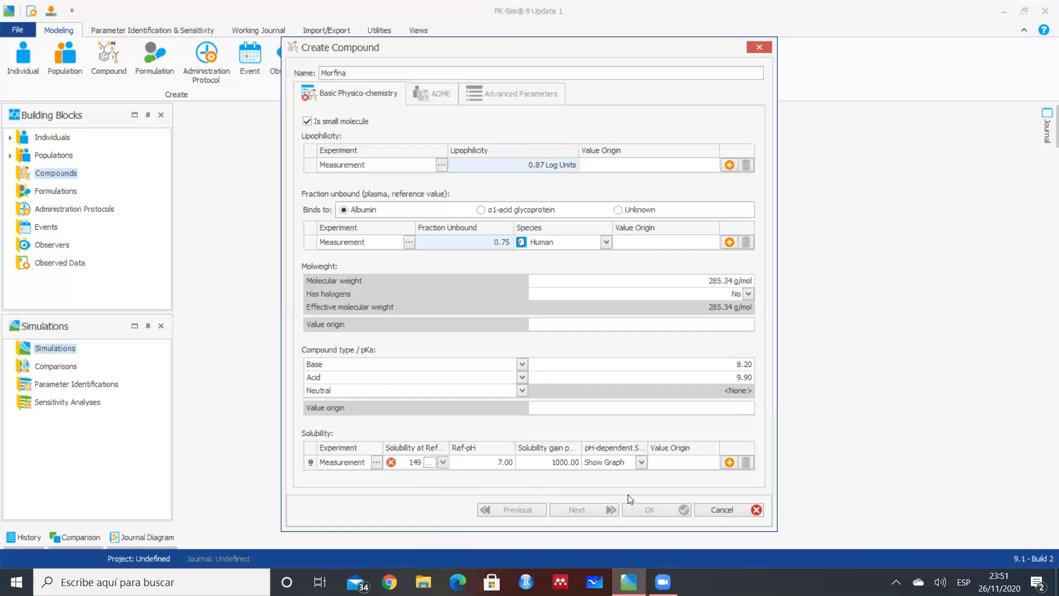
{"action": "left_click", "coordinate": [674, 458]}
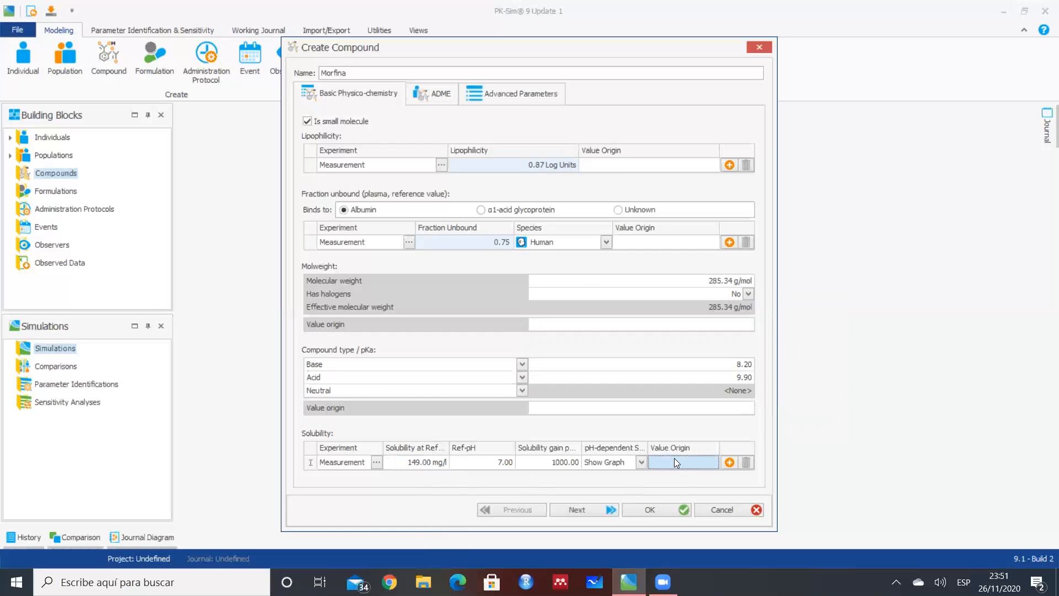
Add UGT2B7 as a metabolizing enzyme in the compound's ADME properties, with Artículo as the data source
{"action": "left_click", "coordinate": [580, 511]}
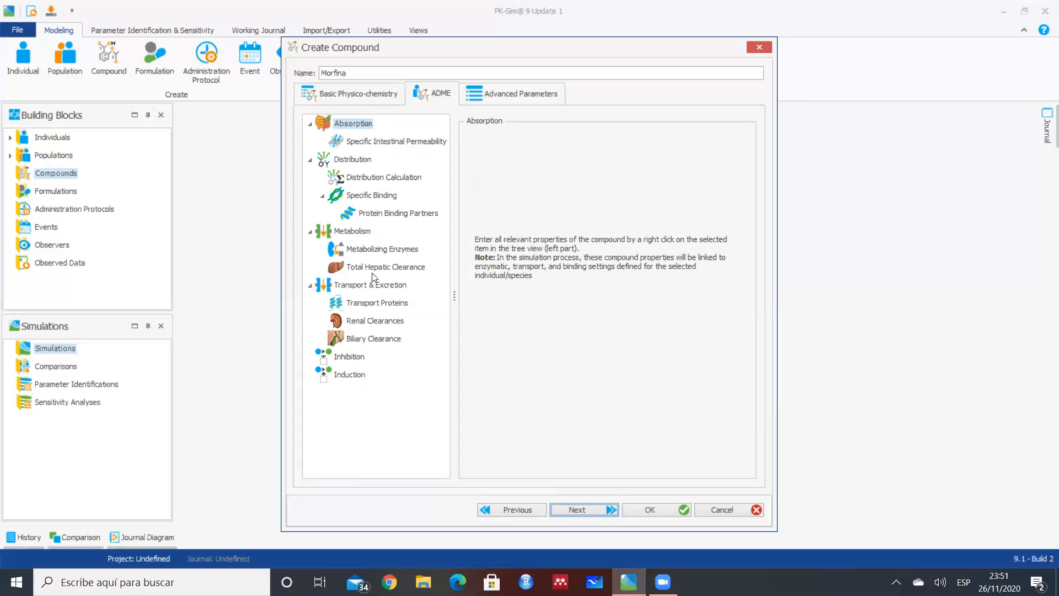
{"action": "left_click", "coordinate": [374, 251]}
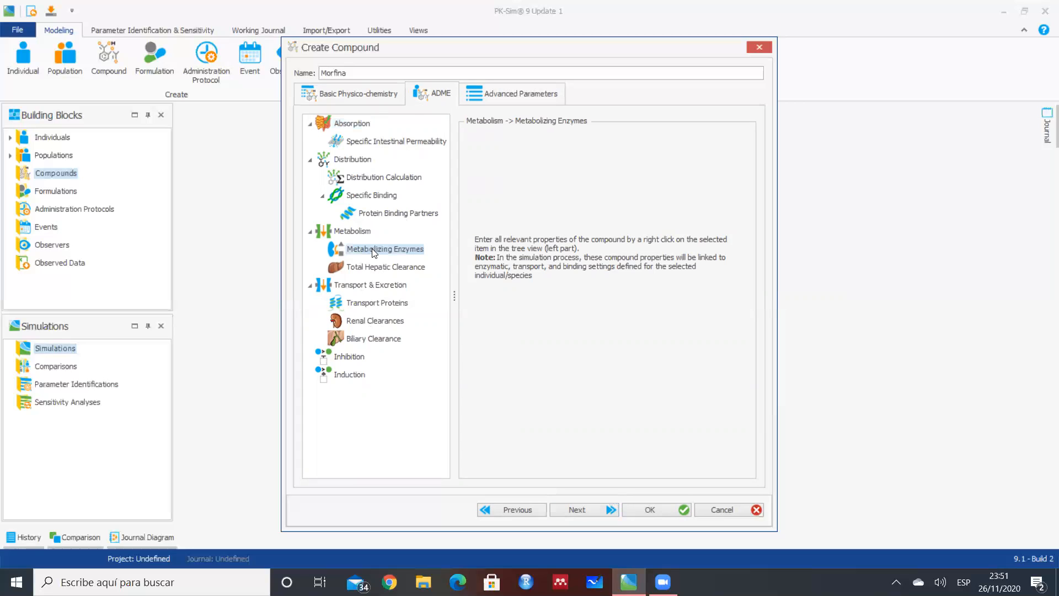
{"action": "right_click", "coordinate": [372, 248]}
{"action": "left_click", "coordinate": [403, 251]}
{"action": "left_click", "coordinate": [699, 86]}
{"action": "left_click", "coordinate": [477, 98]}
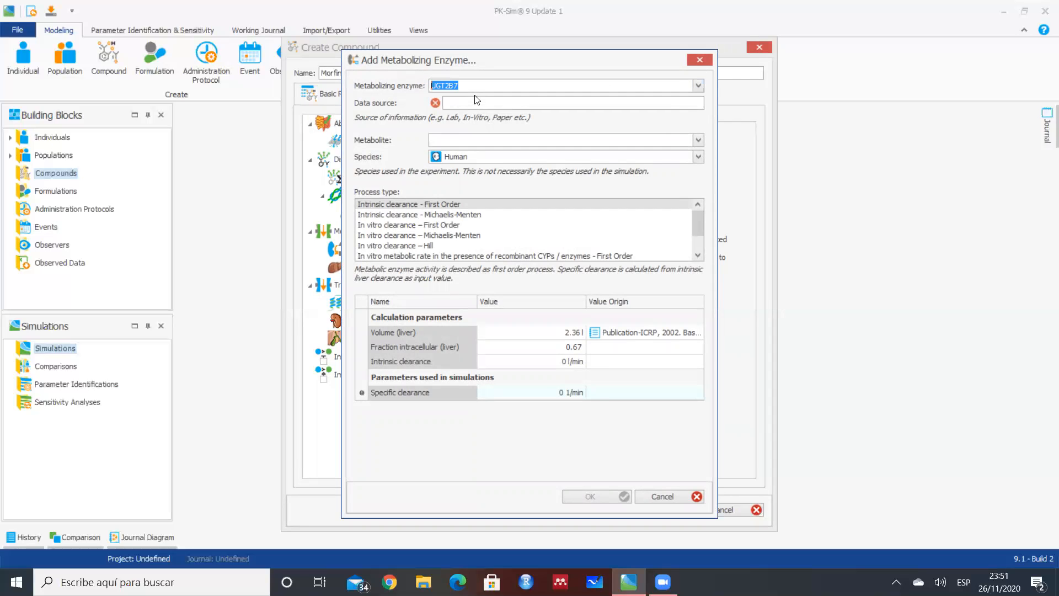
{"action": "left_click", "coordinate": [459, 104]}
{"action": "type", "text": "A"}
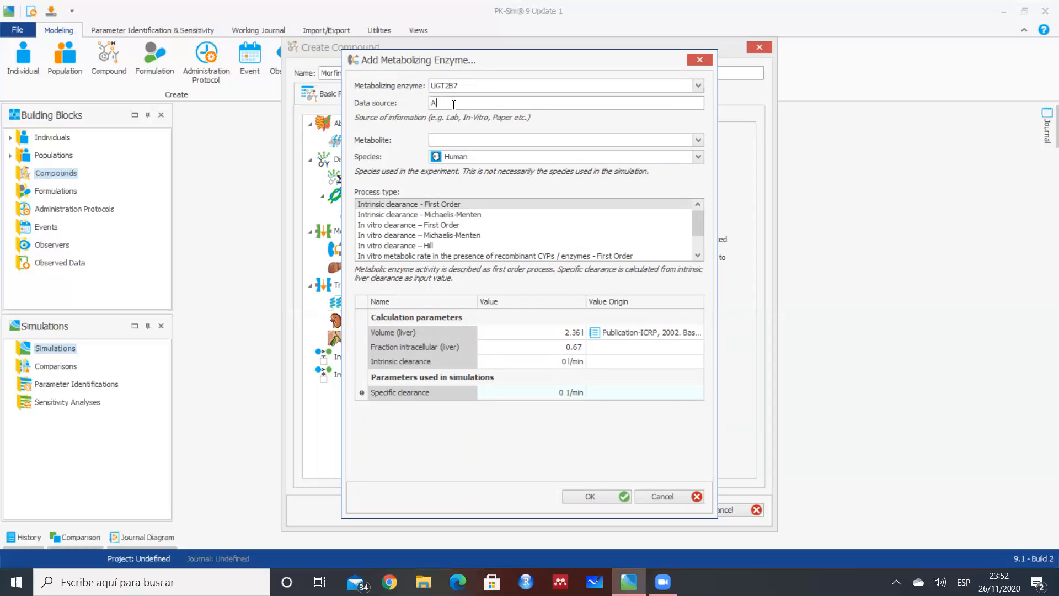
{"action": "type", "text": "rtículo"}
Set the UGT2B7 intrinsic clearance to 3.0 l/min and confirm the first-order metabolizing process
{"action": "left_click", "coordinate": [543, 363]}
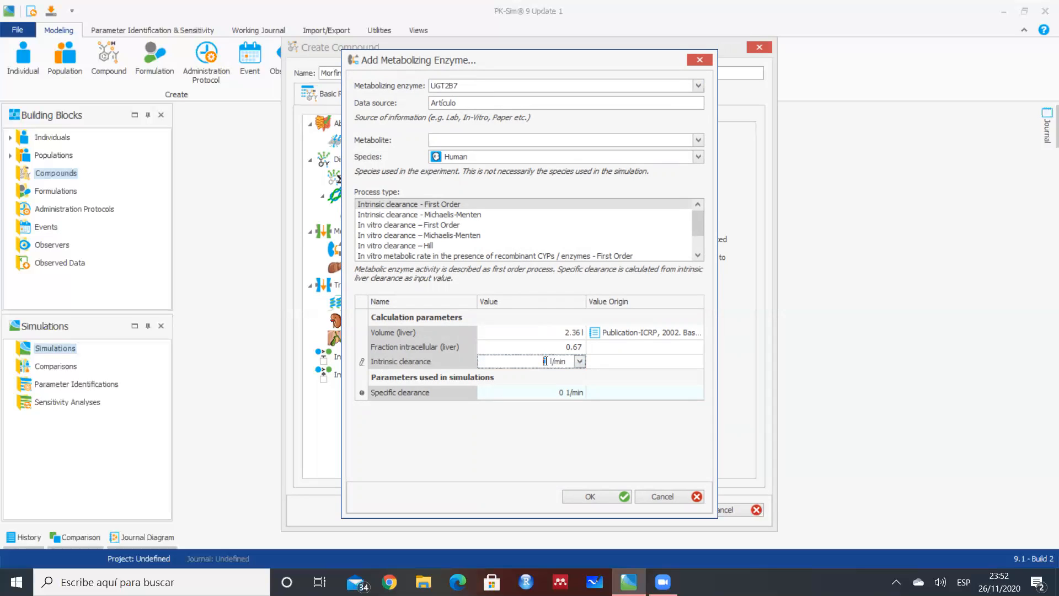
{"action": "type", "text": "3,0"}
{"action": "left_click", "coordinate": [548, 393]}
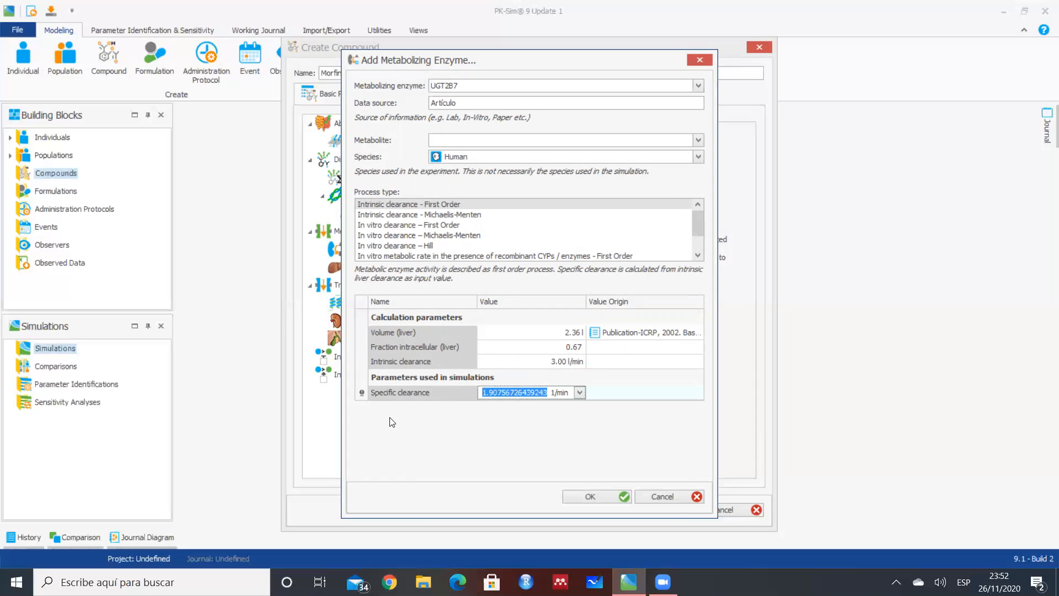
{"action": "left_click", "coordinate": [598, 500]}
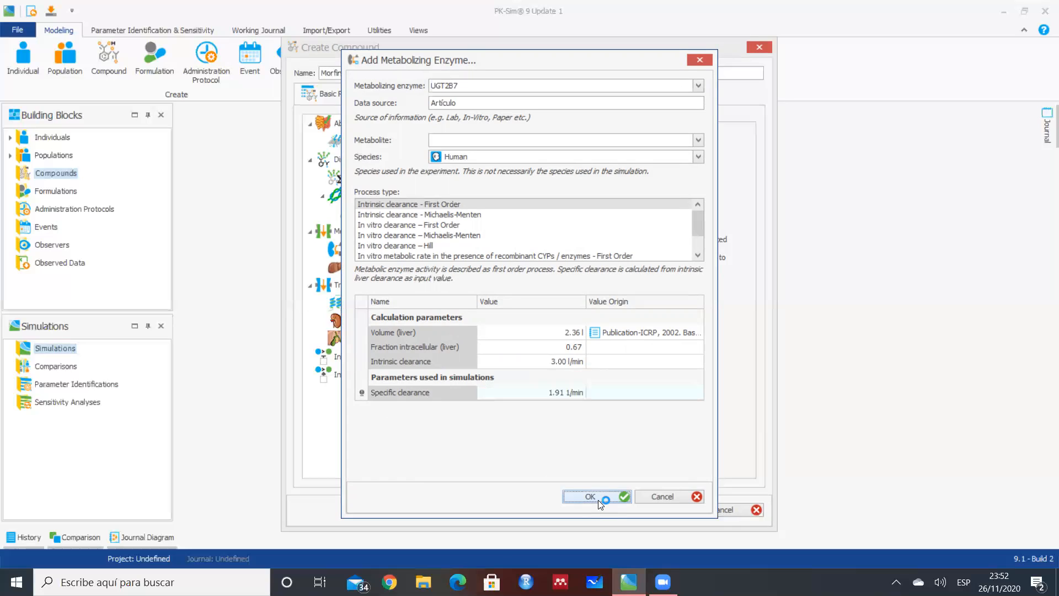
Review the UGT2B7 entry and the advanced parameters, then finish creating the compound Morfina
{"action": "left_click", "coordinate": [368, 267]}
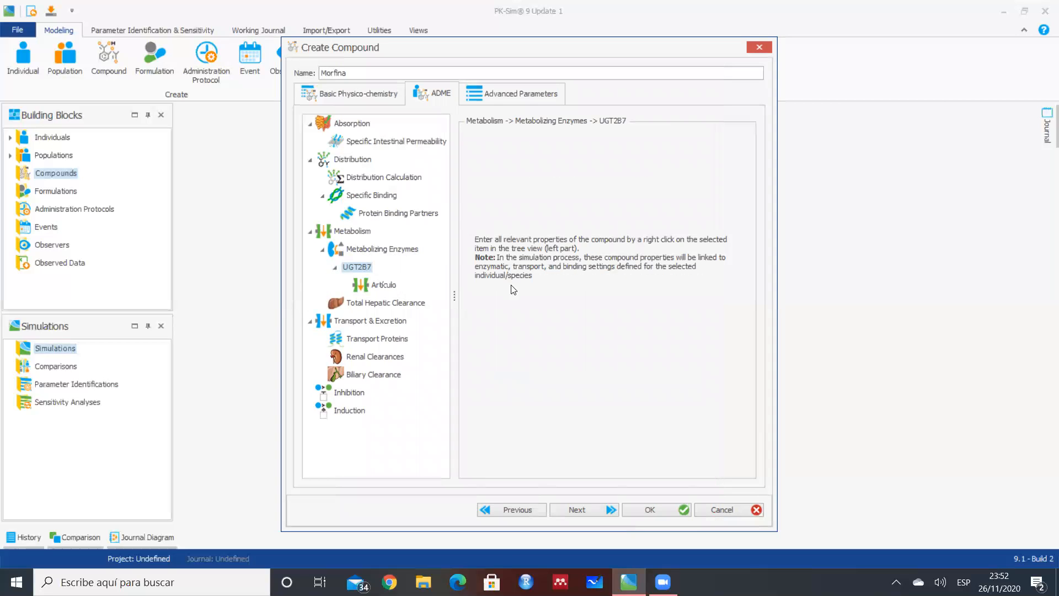
{"action": "left_click", "coordinate": [599, 510]}
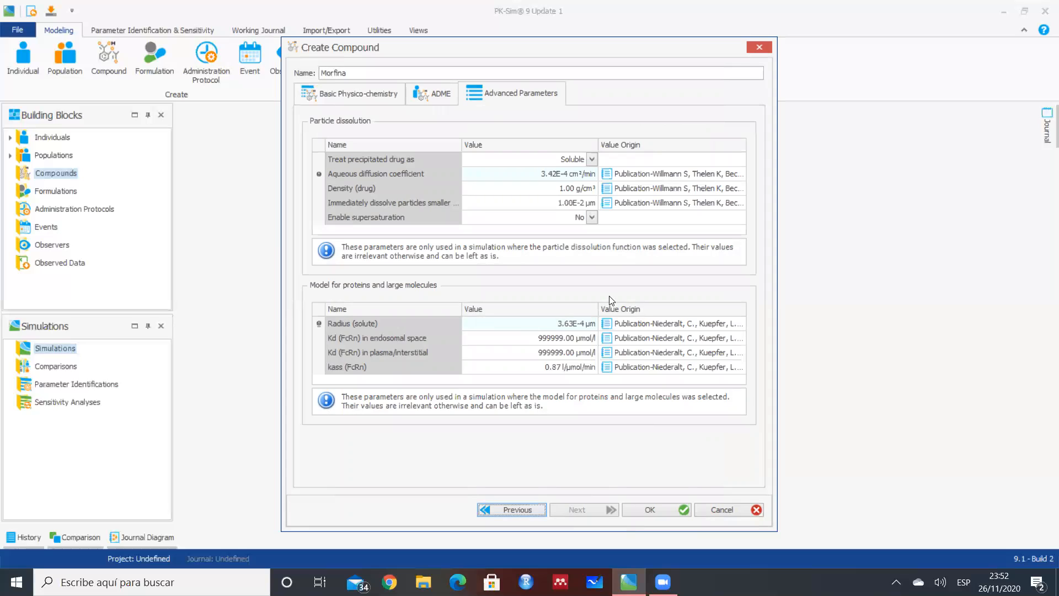
{"action": "left_click", "coordinate": [640, 510]}
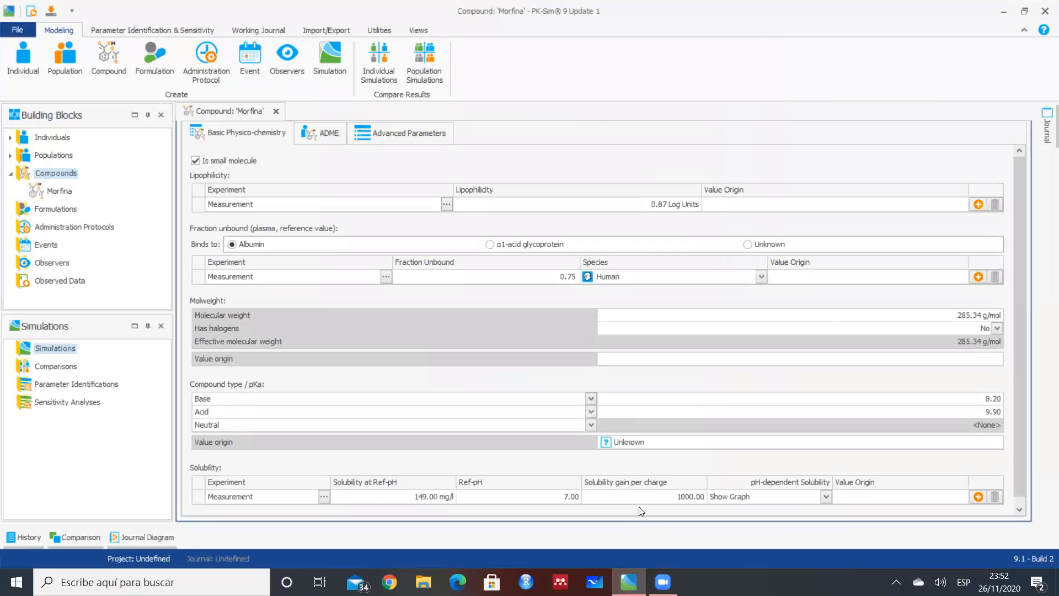
Check the available actions for Morfina, close the compound view and collapse the list of compounds
{"action": "left_click", "coordinate": [59, 191]}
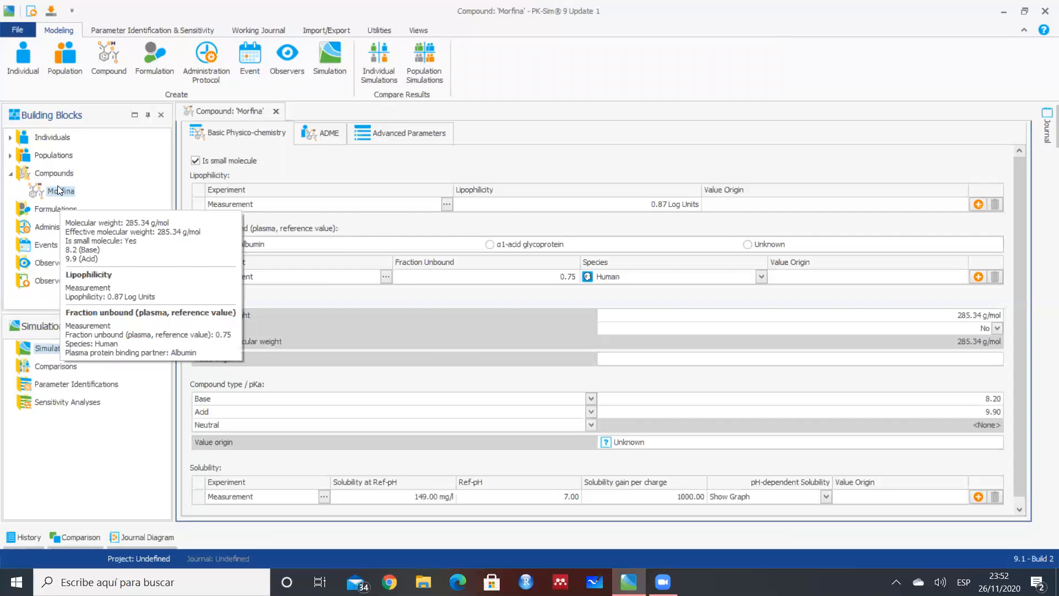
{"action": "right_click", "coordinate": [60, 190]}
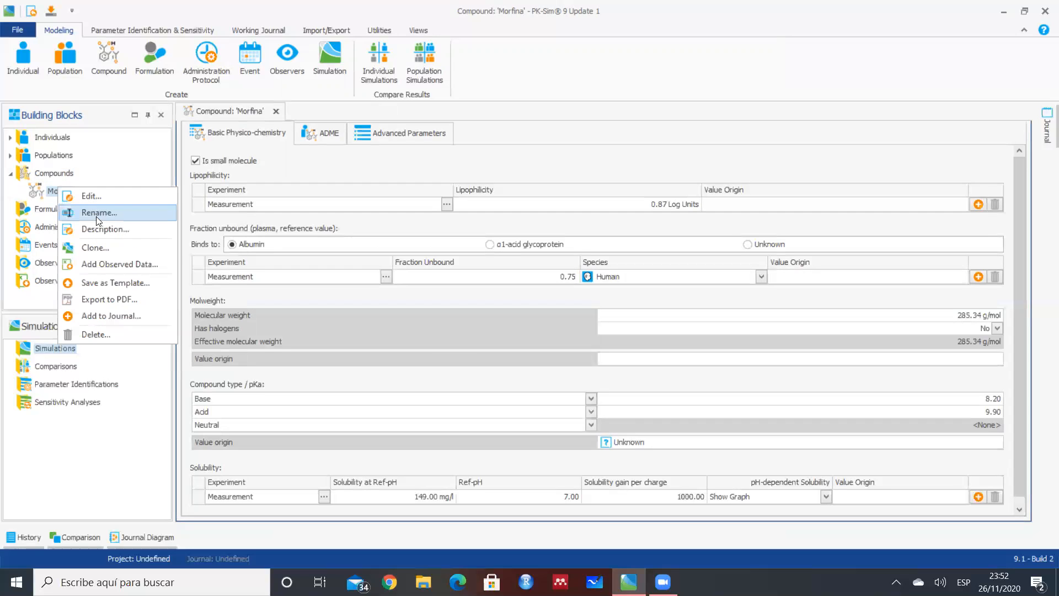
{"action": "left_click", "coordinate": [114, 158]}
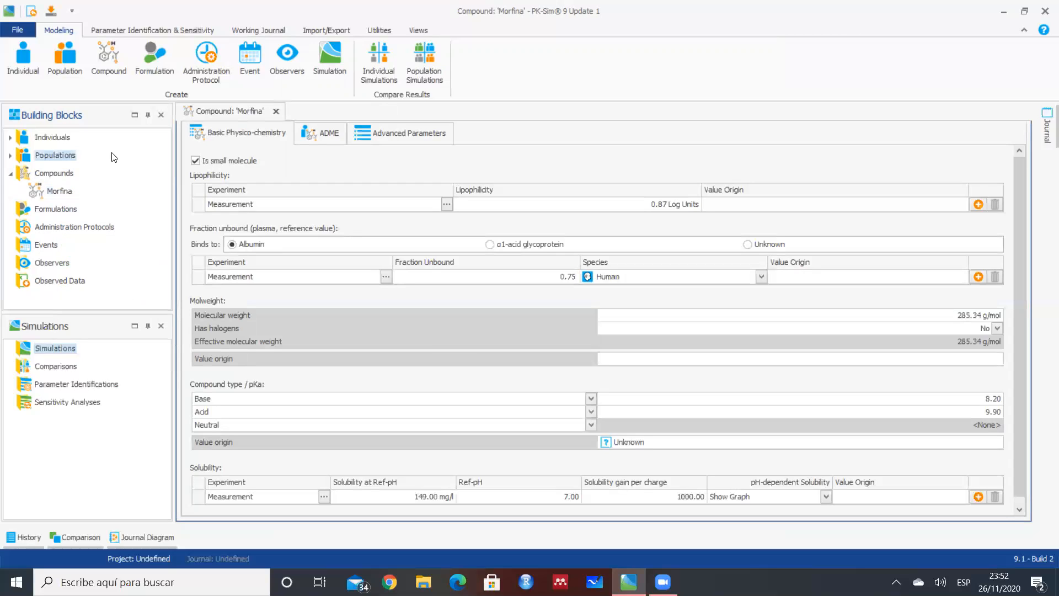
{"action": "left_click", "coordinate": [276, 113]}
{"action": "left_click", "coordinate": [10, 173]}
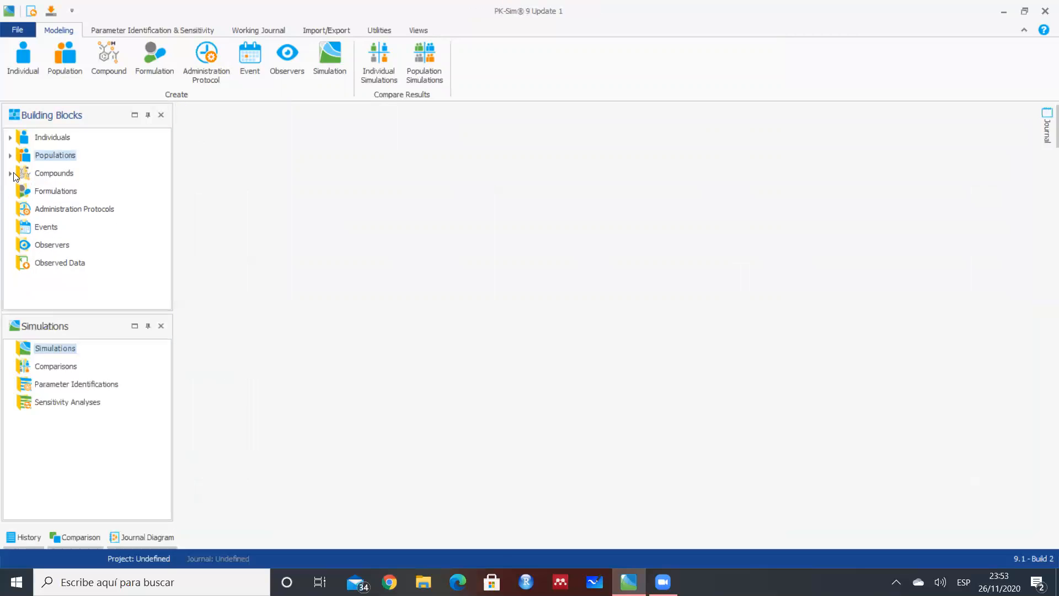
Create a new formulation named Solución with the Dissolved type
{"action": "left_click", "coordinate": [65, 192]}
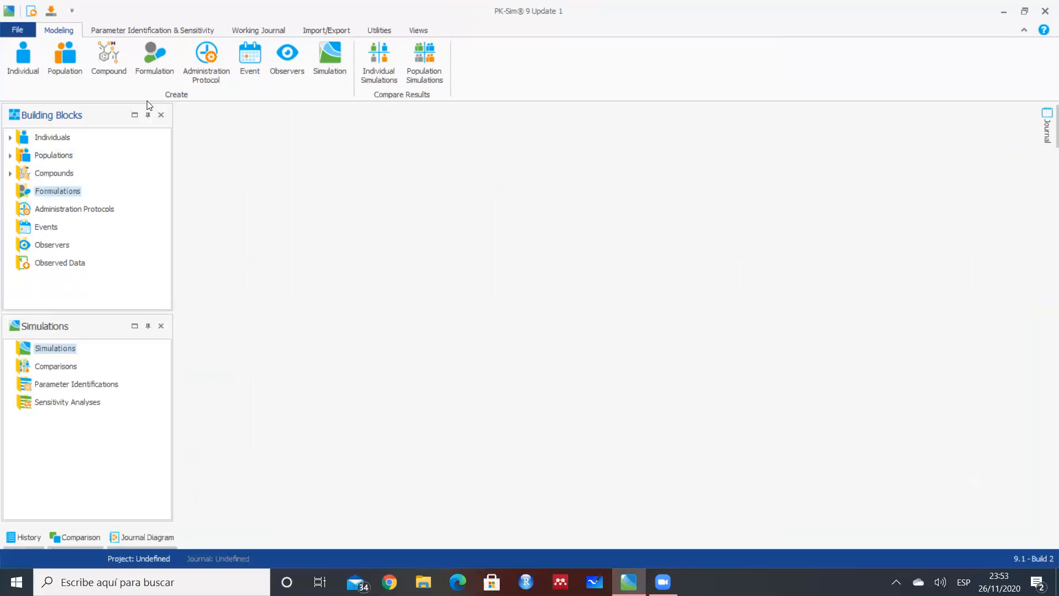
{"action": "left_click", "coordinate": [152, 72]}
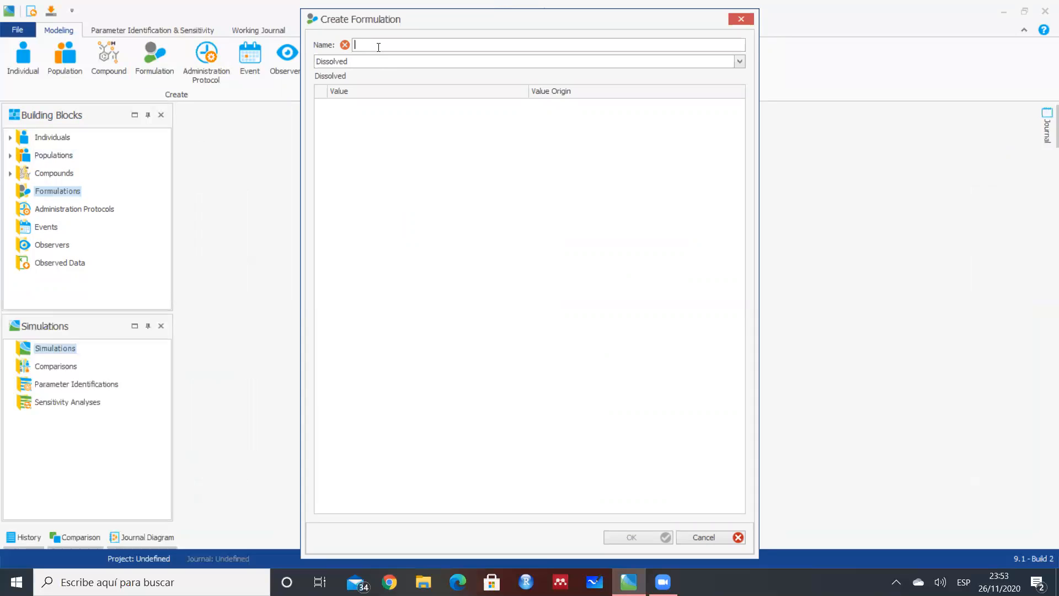
{"action": "type", "text": "Solucipo"}
{"action": "type", "text": "n"}
{"action": "key", "text": "BackSpace"}
{"action": "key", "text": "BackSpace"}
{"action": "key", "text": "BackSpace"}
{"action": "type", "text": "pon"}
{"action": "key", "text": "BackSpace"}
{"action": "key", "text": "BackSpace"}
{"action": "key", "text": "BackSpace"}
{"action": "type", "text": "ón"}
{"action": "left_click", "coordinate": [382, 62]}
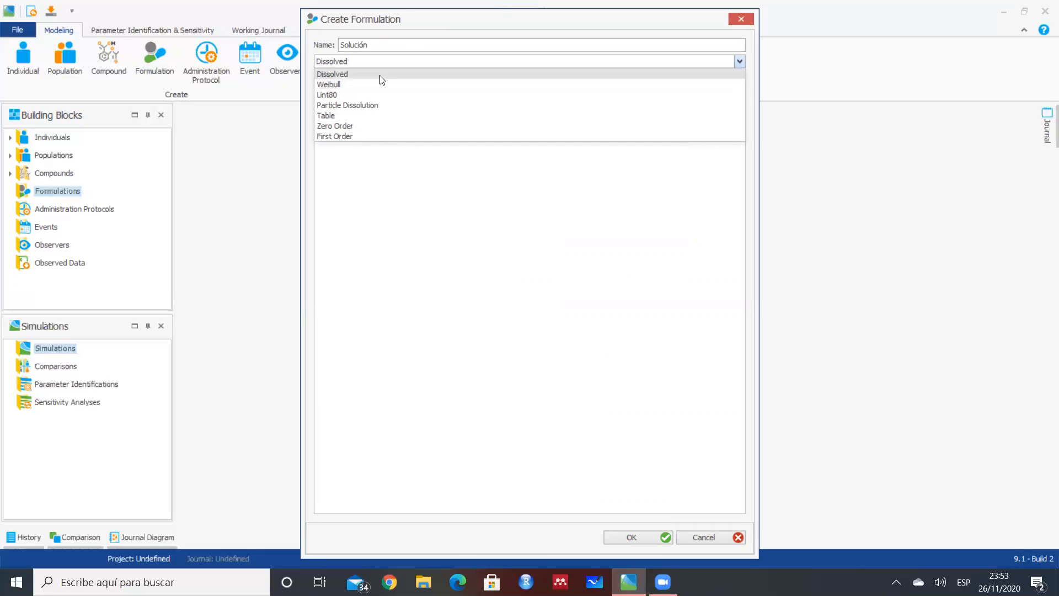
{"action": "left_click", "coordinate": [339, 74]}
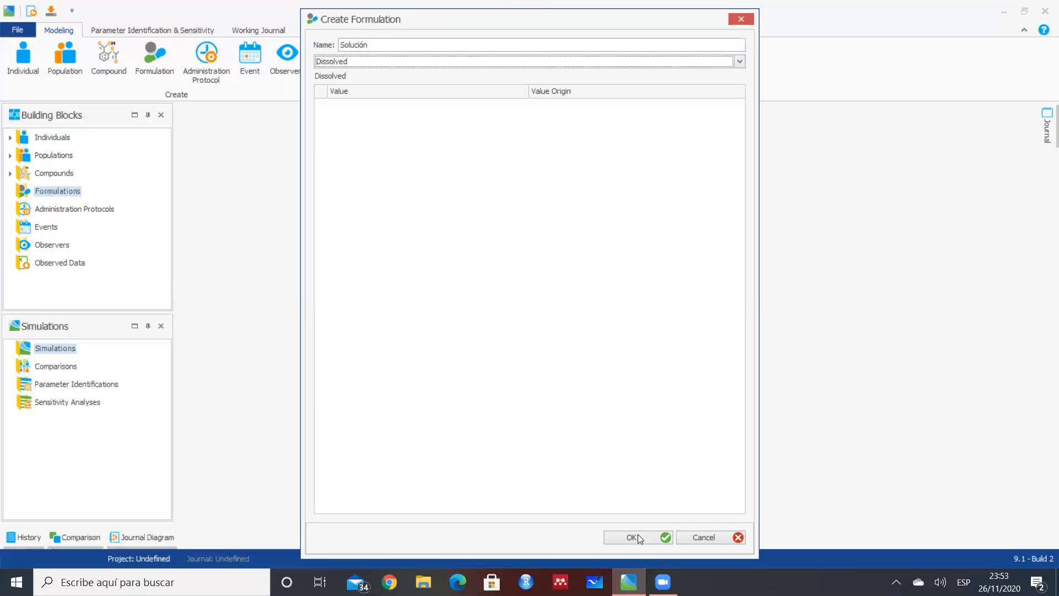
{"action": "left_click", "coordinate": [639, 535]}
Finish creating the formulation Solución and select the Formulations building block group
{"action": "left_click", "coordinate": [51, 211]}
{"action": "left_click", "coordinate": [57, 191]}
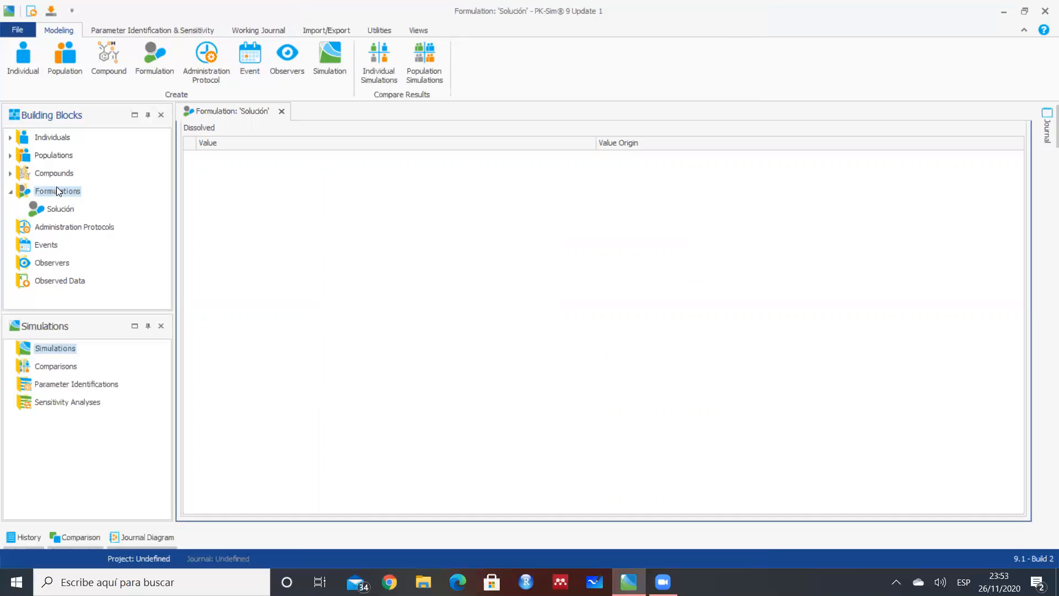
{"action": "left_click", "coordinate": [151, 57]}
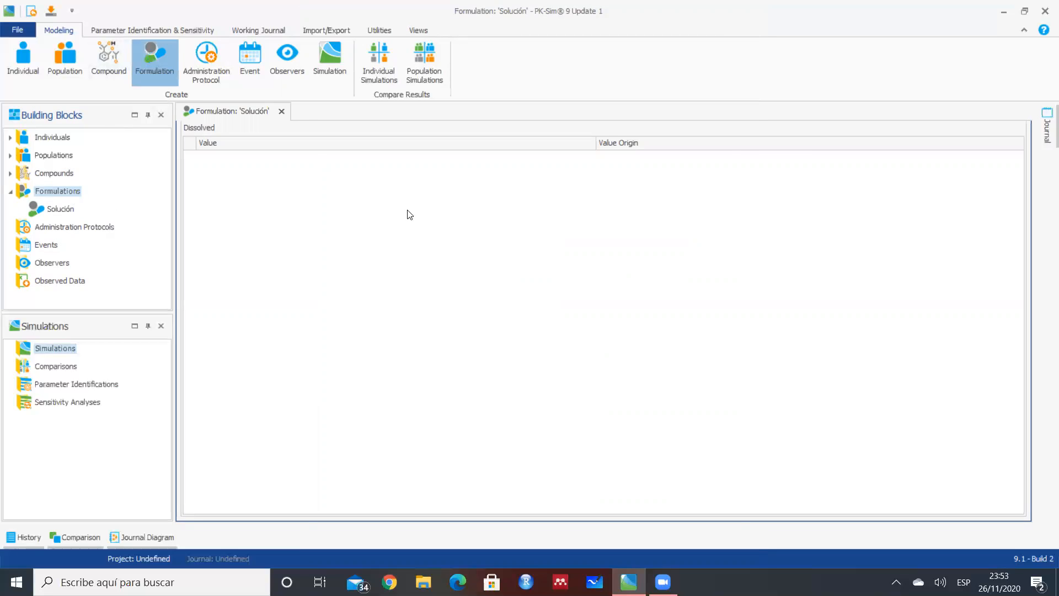
{"action": "type", "text": "Comprimido"}
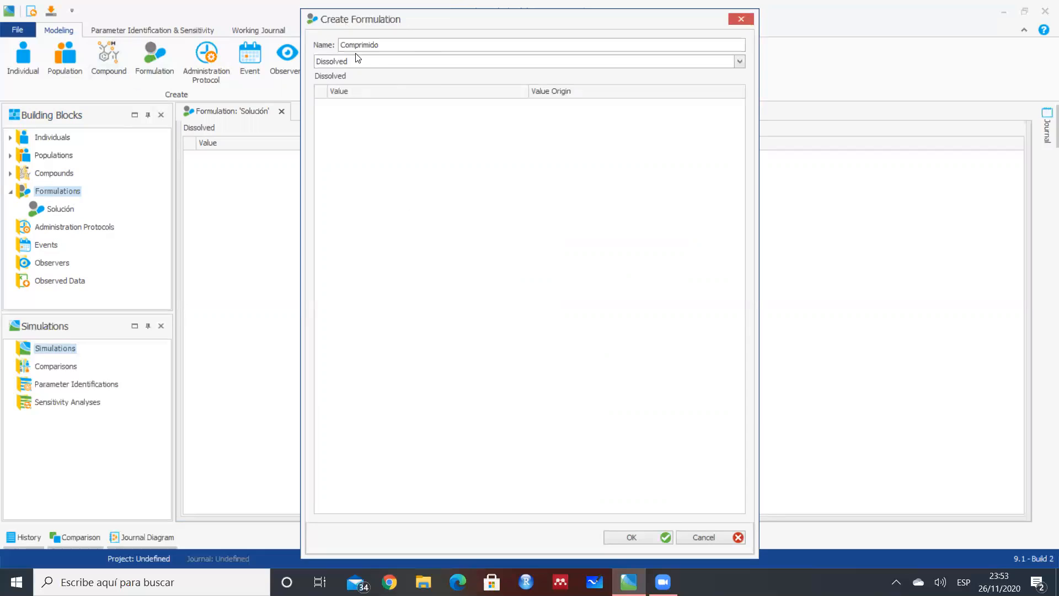
{"action": "left_click", "coordinate": [354, 62]}
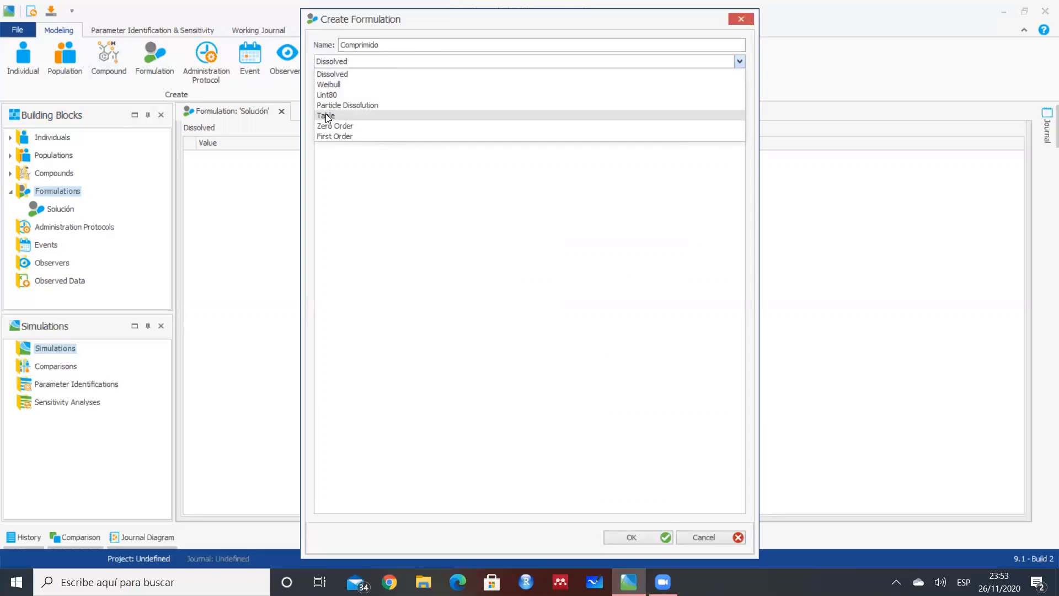
{"action": "left_click", "coordinate": [326, 115]}
{"action": "left_click", "coordinate": [354, 184]}
{"action": "left_click", "coordinate": [567, 191]}
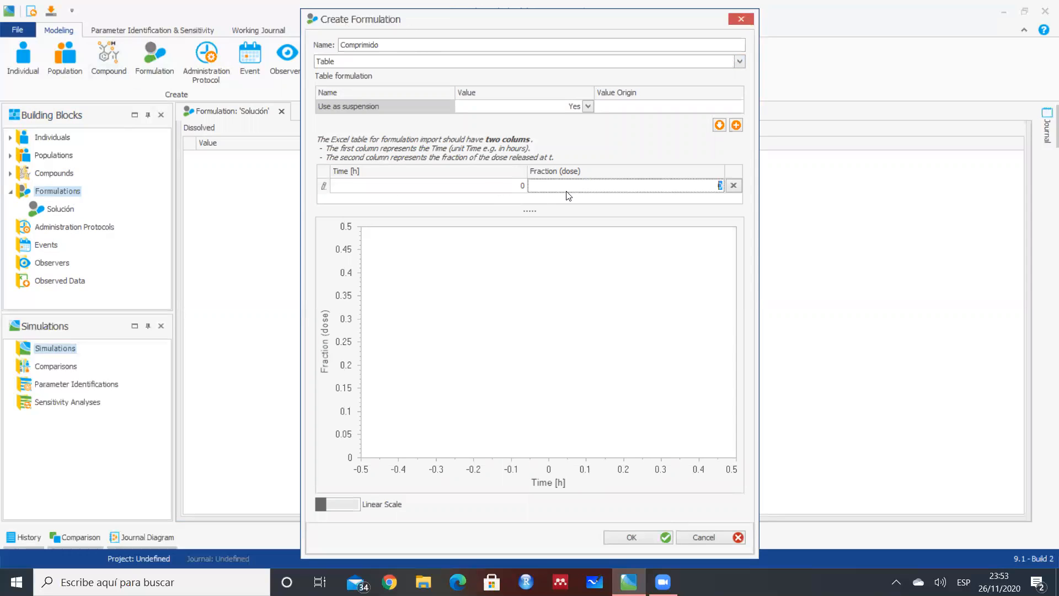
{"action": "left_click", "coordinate": [496, 189]}
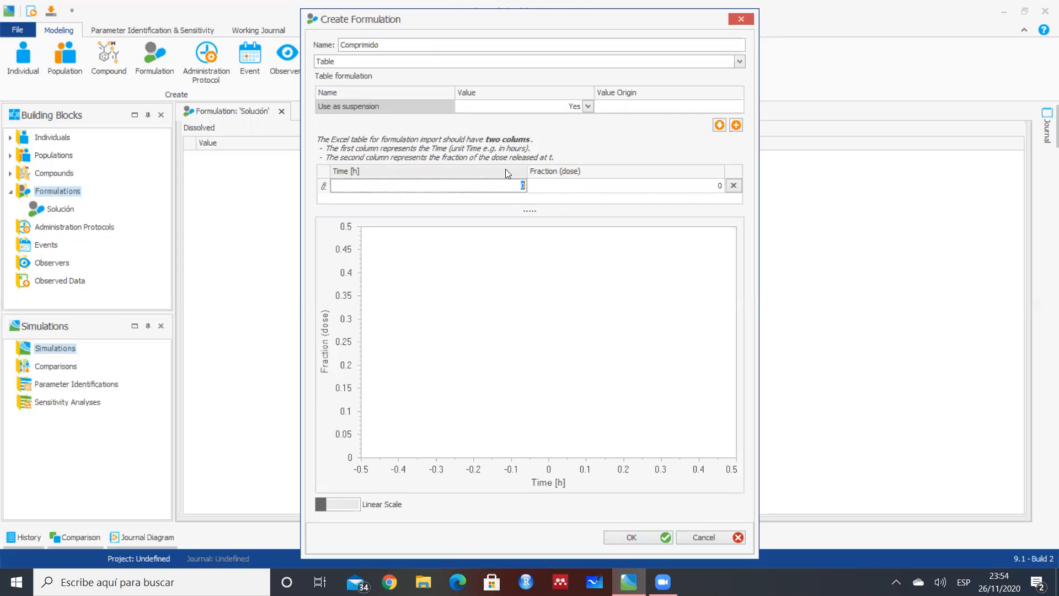
{"action": "left_click", "coordinate": [707, 538]}
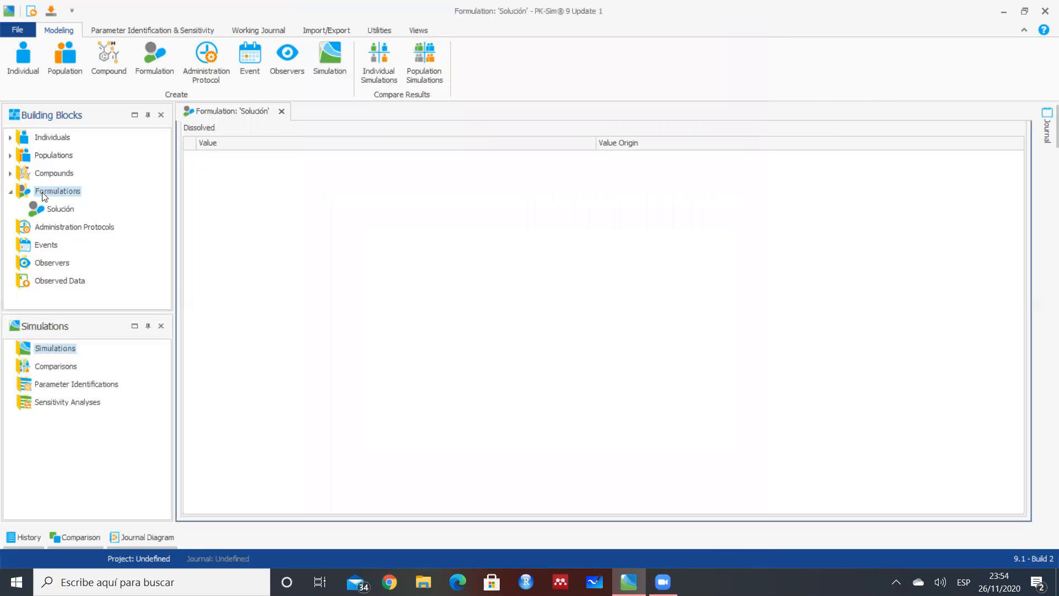
Start a simple administration protocol named Perfusión iv with the Intravenous Infusion administration type
{"action": "left_click", "coordinate": [11, 192]}
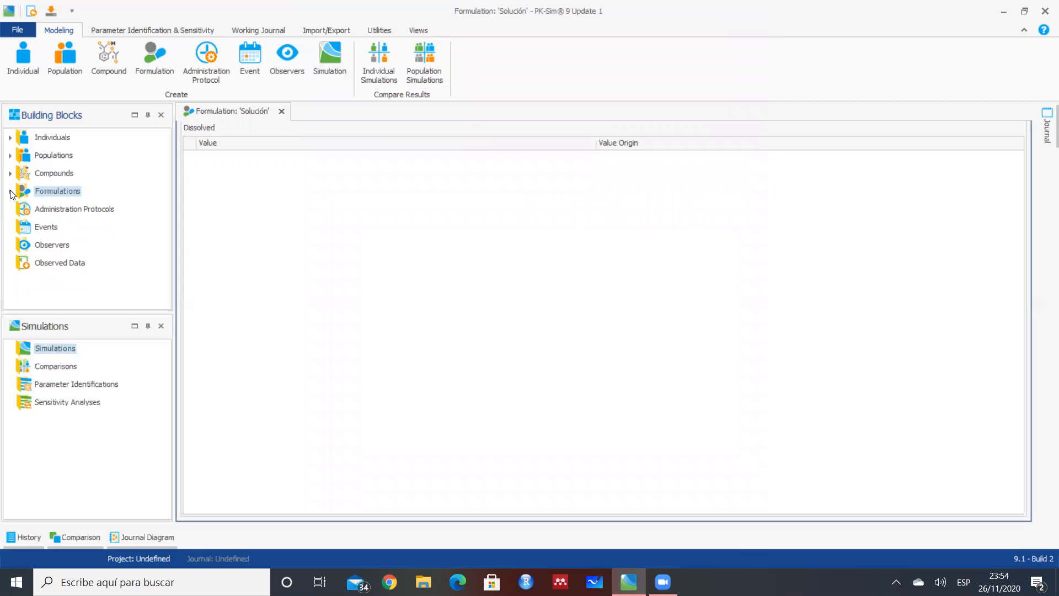
{"action": "left_click", "coordinate": [110, 211]}
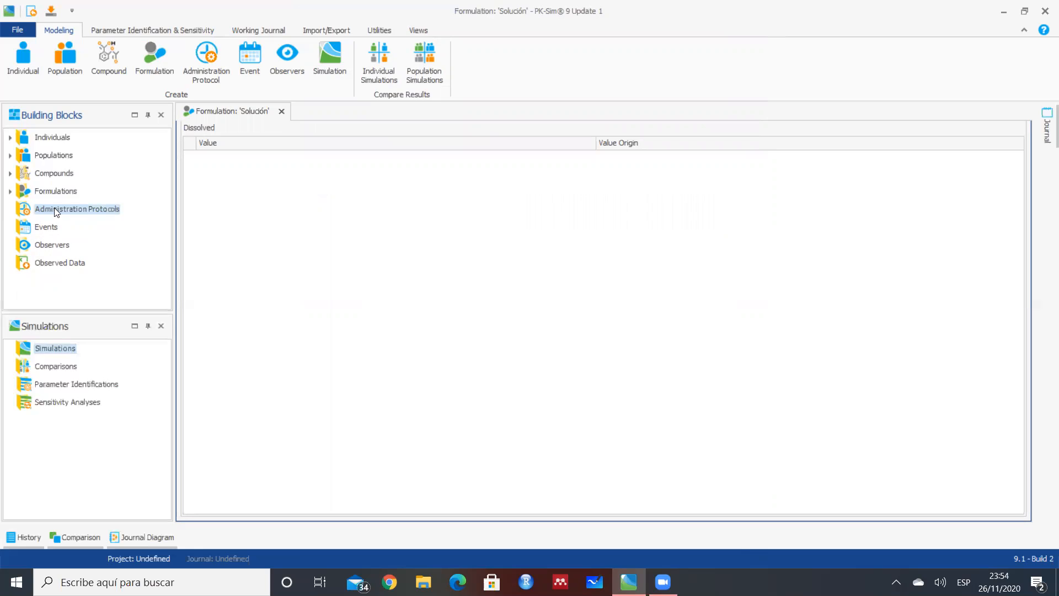
{"action": "left_click", "coordinate": [207, 66]}
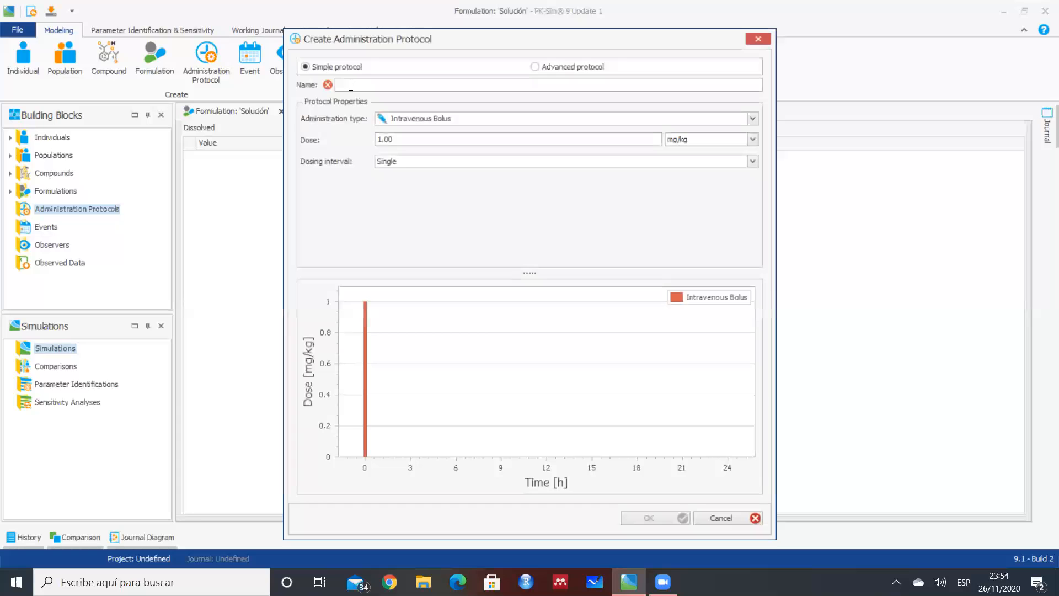
{"action": "key", "text": "BackSpace"}
{"action": "type", "text": "Perfusión iv"}
{"action": "left_click", "coordinate": [420, 118]}
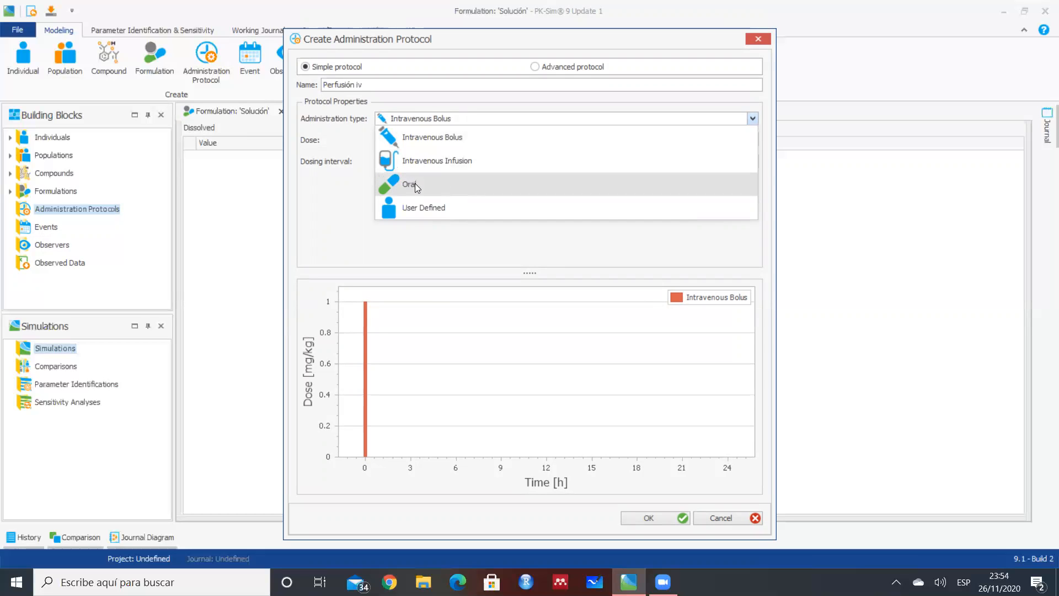
{"action": "left_click", "coordinate": [431, 168]}
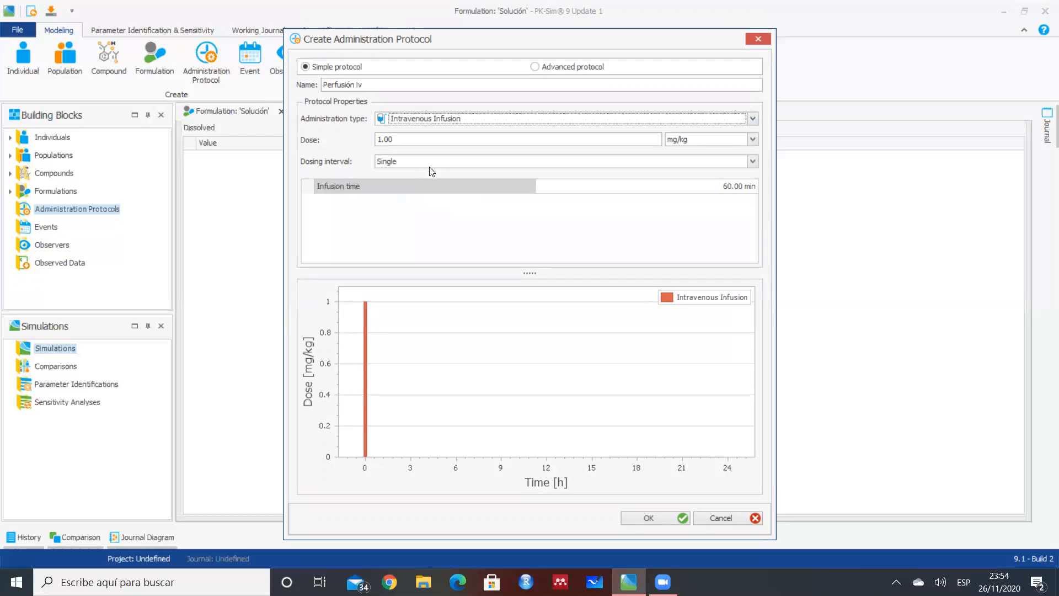
Set the protocol's dose to 7.4 mg and its dosing interval to Single
{"action": "left_click", "coordinate": [393, 140]}
{"action": "key", "text": "BackSpace"}
{"action": "type", "text": "7,4"}
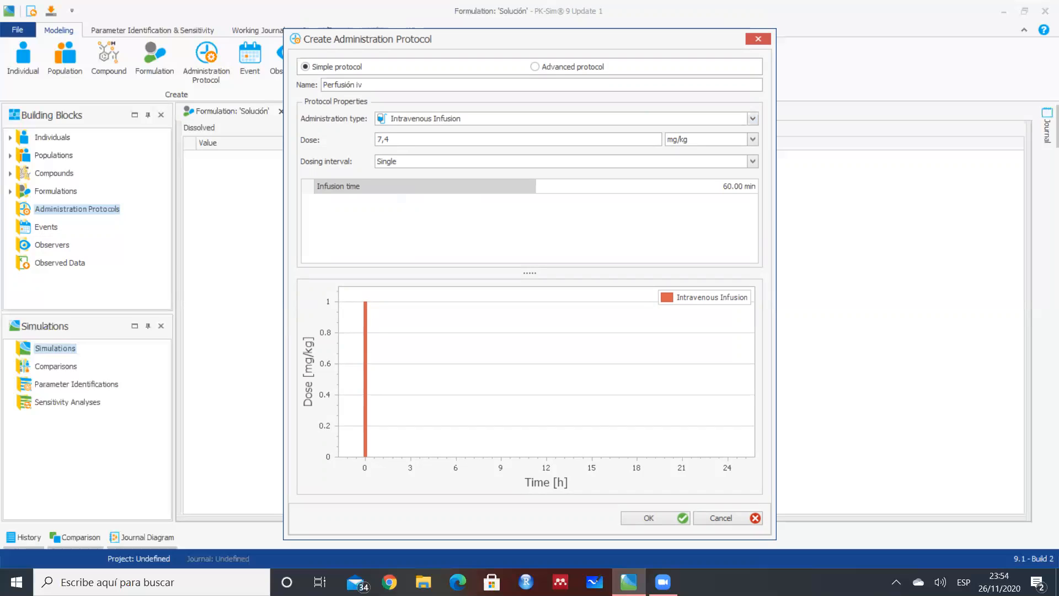
{"action": "left_click", "coordinate": [753, 139]}
{"action": "left_click", "coordinate": [709, 153]}
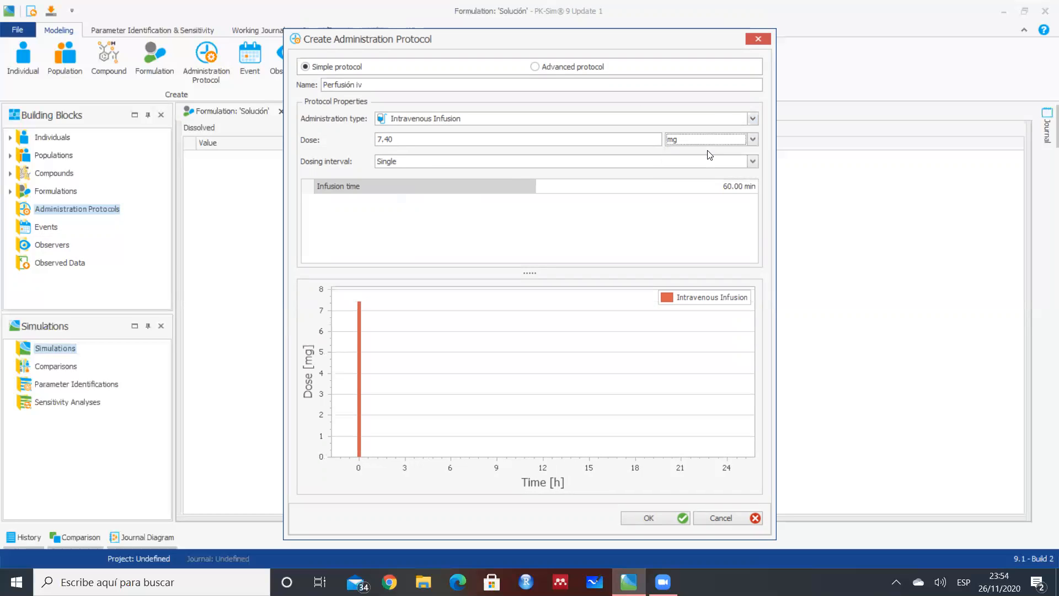
{"action": "left_click", "coordinate": [452, 163]}
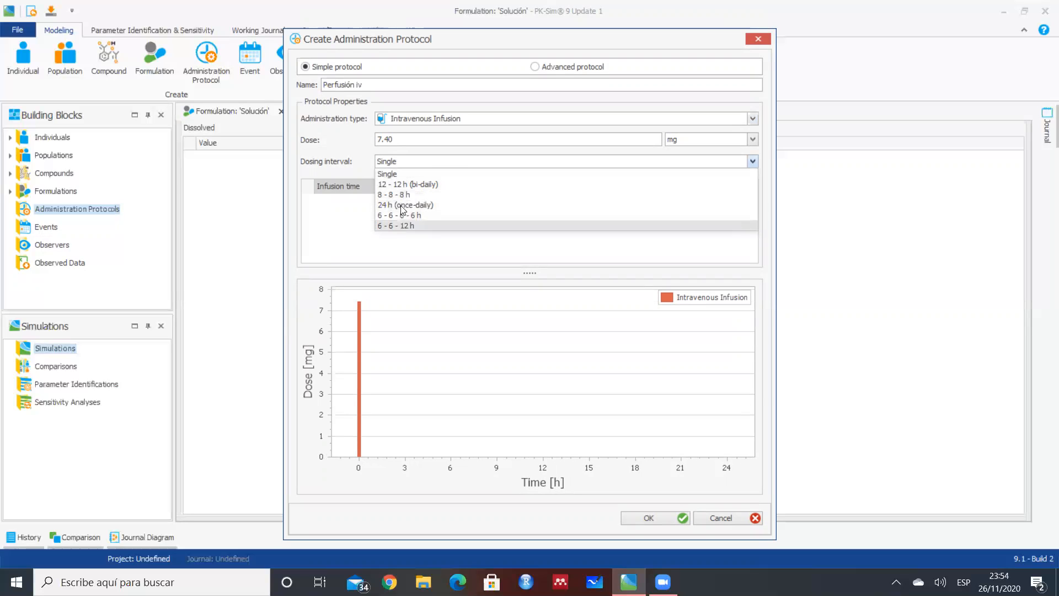
{"action": "left_click", "coordinate": [401, 173]}
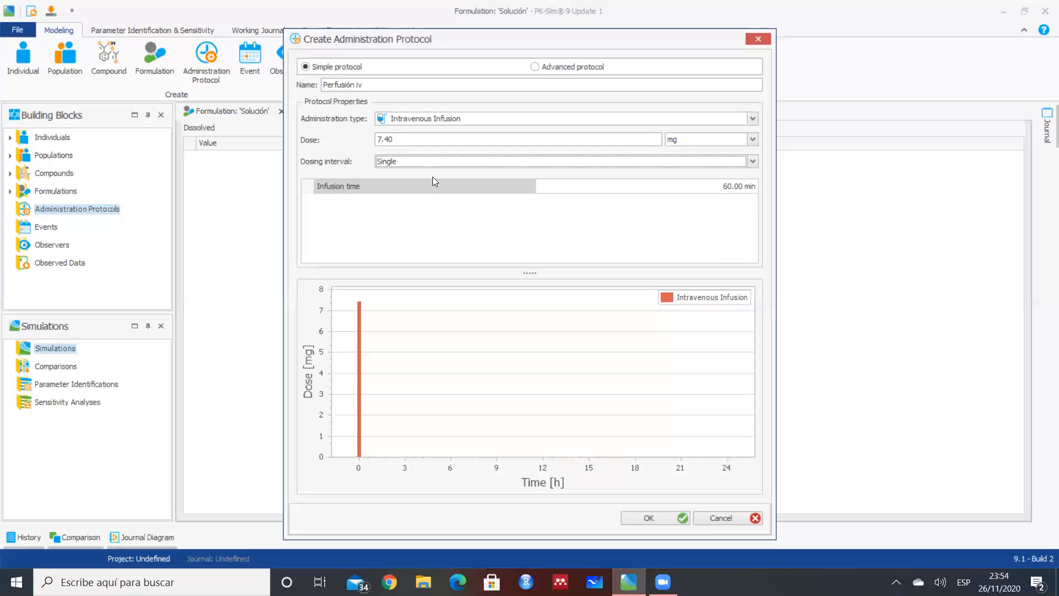
Set the infusion time to 10 min and finish creating the protocol Perfusión iv
{"action": "left_click", "coordinate": [726, 187]}
{"action": "type", "text": "10"}
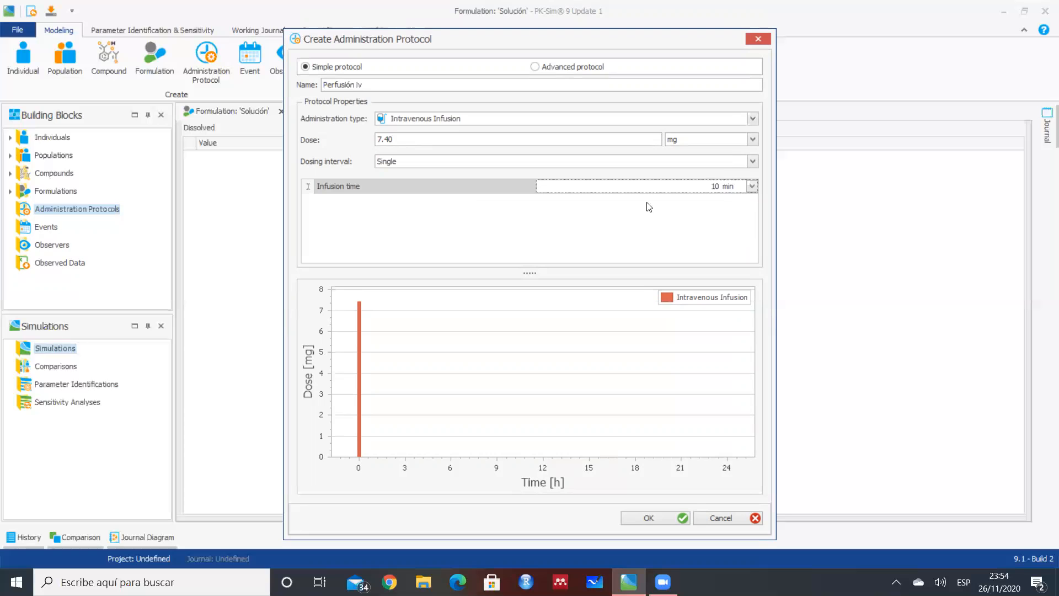
{"action": "key", "text": "Return"}
{"action": "left_click", "coordinate": [651, 514]}
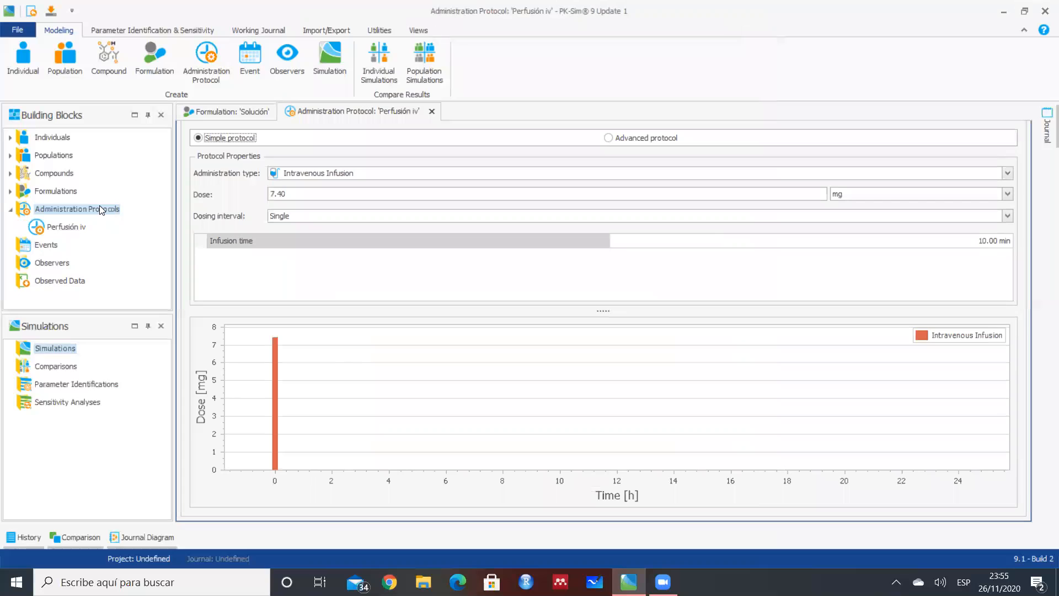
{"action": "left_click", "coordinate": [63, 226]}
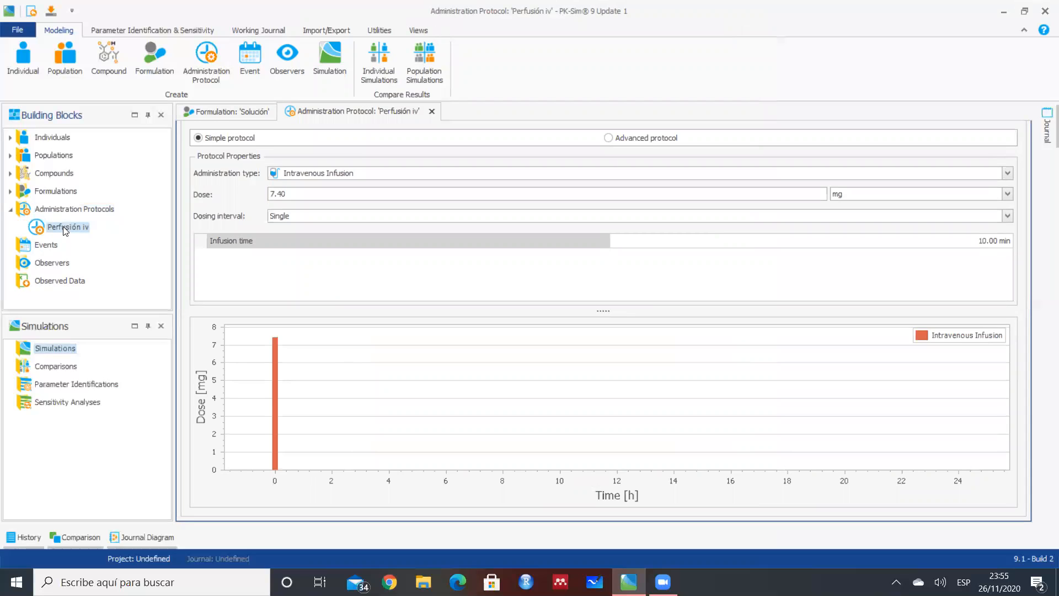
{"action": "left_click", "coordinate": [83, 209]}
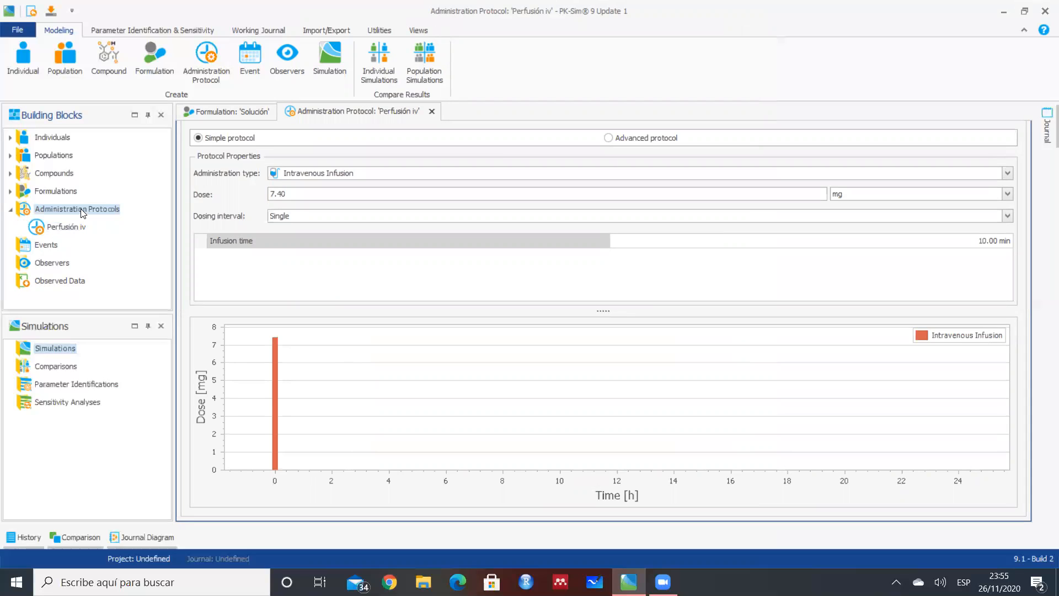
{"action": "right_click", "coordinate": [82, 211]}
{"action": "left_click", "coordinate": [104, 215]}
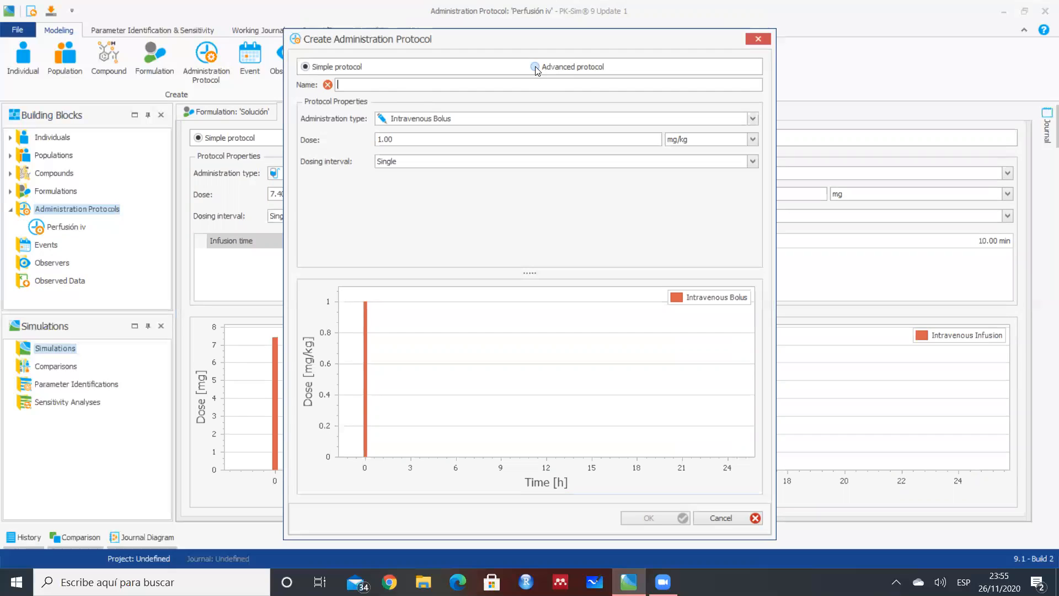
{"action": "left_click", "coordinate": [535, 68]}
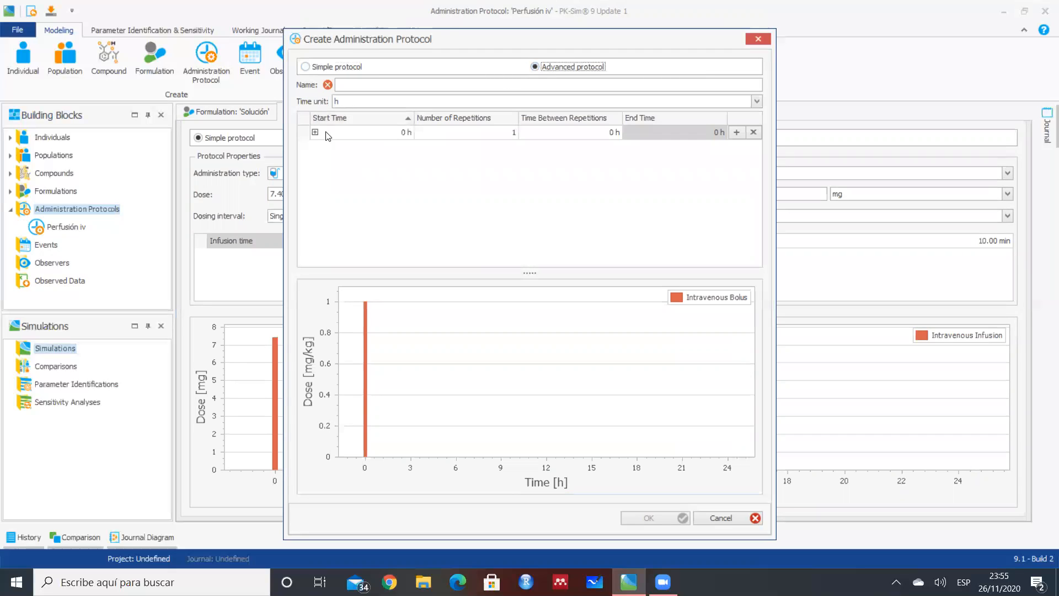
{"action": "left_click", "coordinate": [737, 131]}
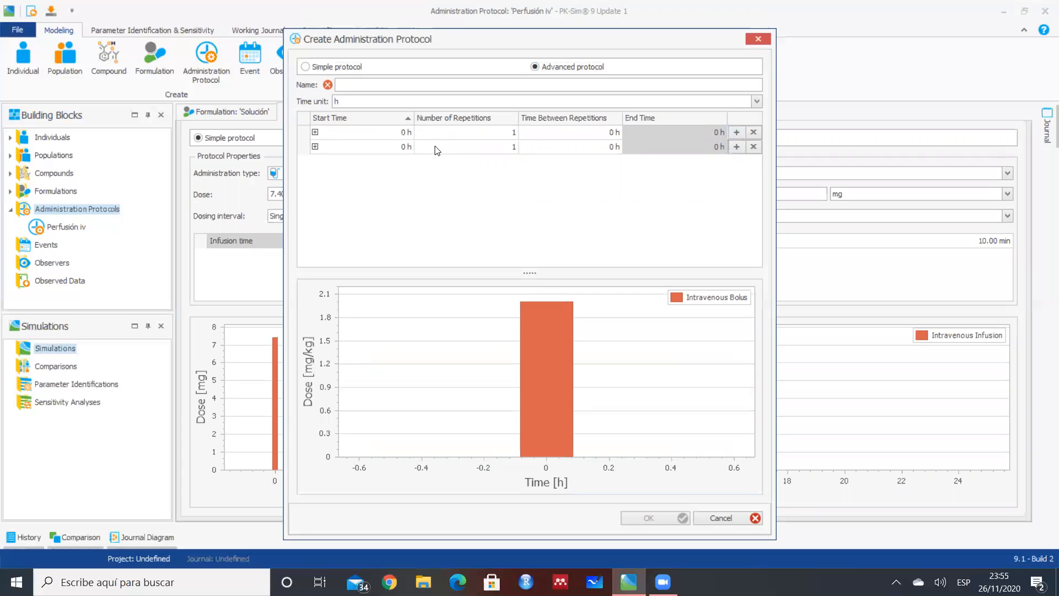
{"action": "left_click", "coordinate": [315, 133]}
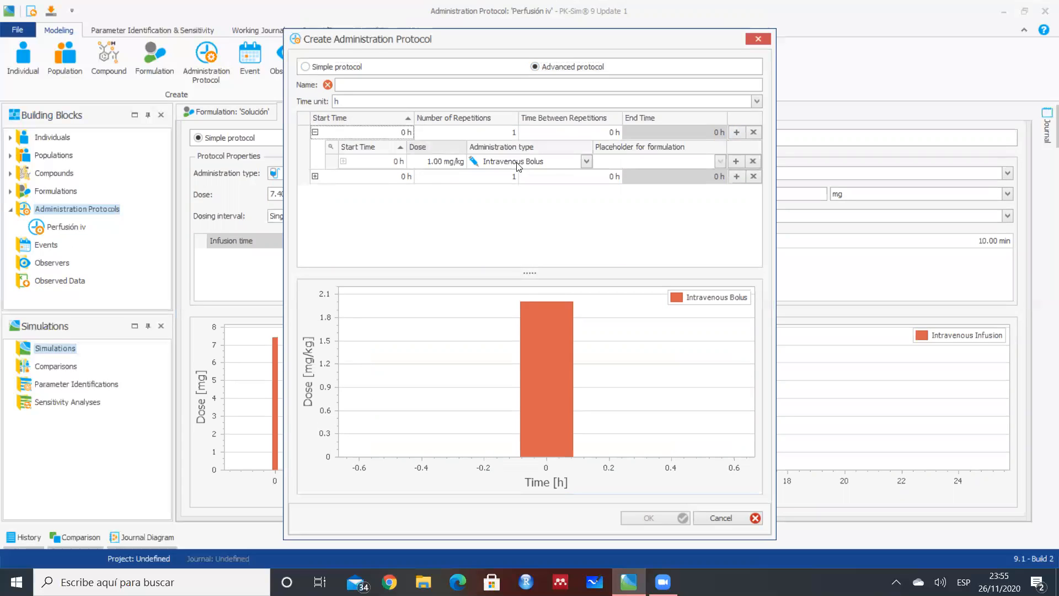
{"action": "left_click", "coordinate": [315, 176]}
{"action": "left_click", "coordinate": [585, 207]}
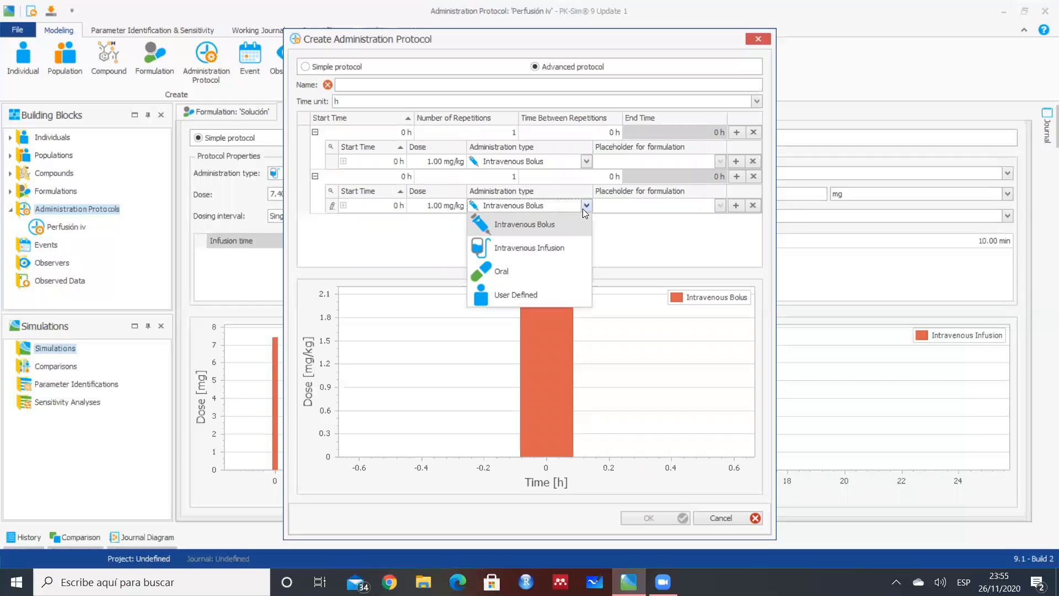
{"action": "left_click", "coordinate": [537, 271]}
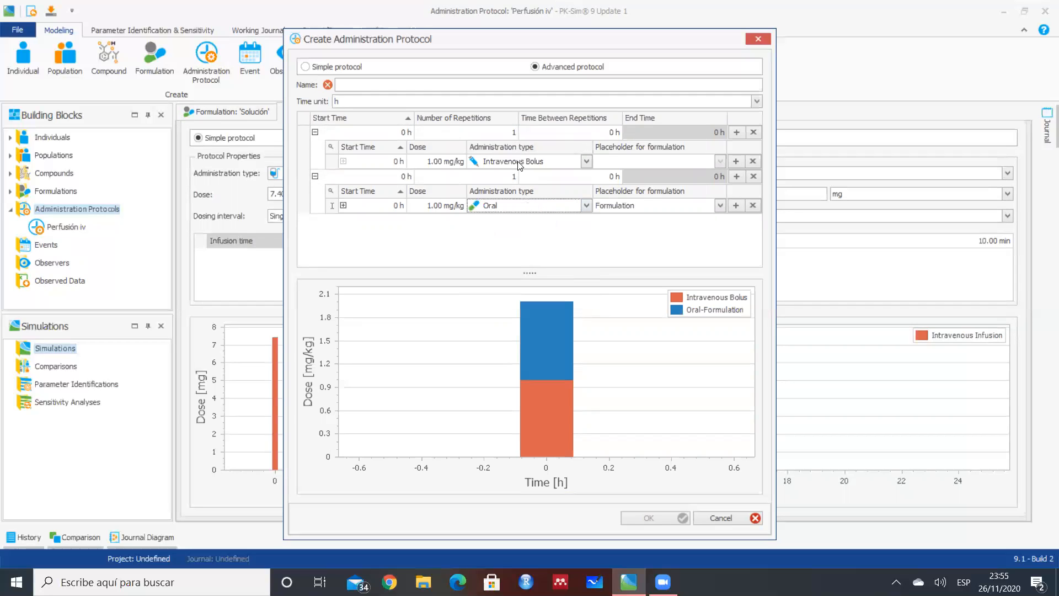
{"action": "left_click", "coordinate": [720, 517]}
{"action": "left_click", "coordinate": [503, 317]}
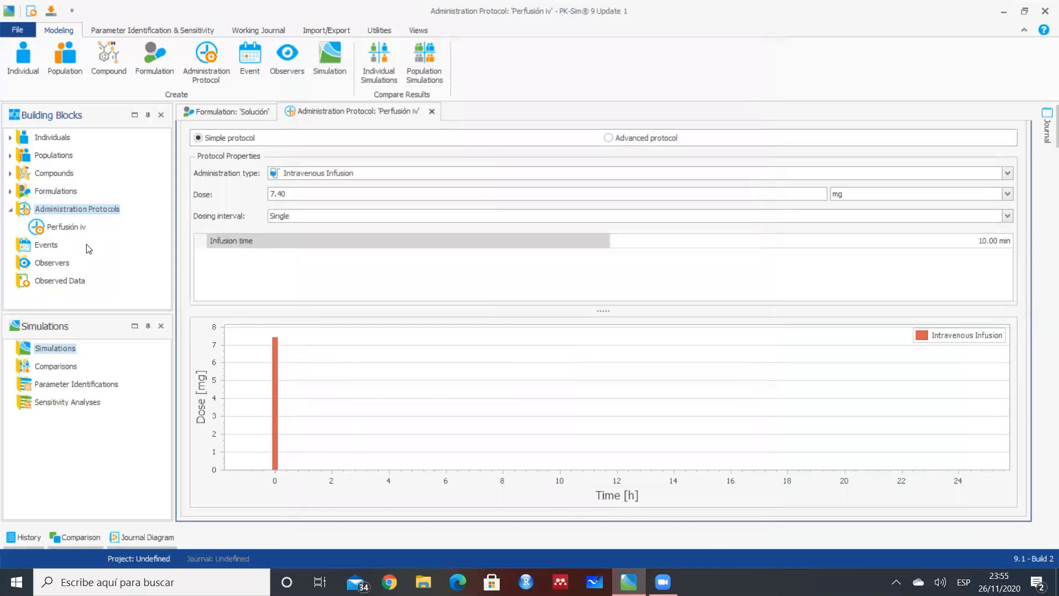
Collapse the list of administration protocols and close the Perfusión iv and Solución views
{"action": "left_click", "coordinate": [10, 210]}
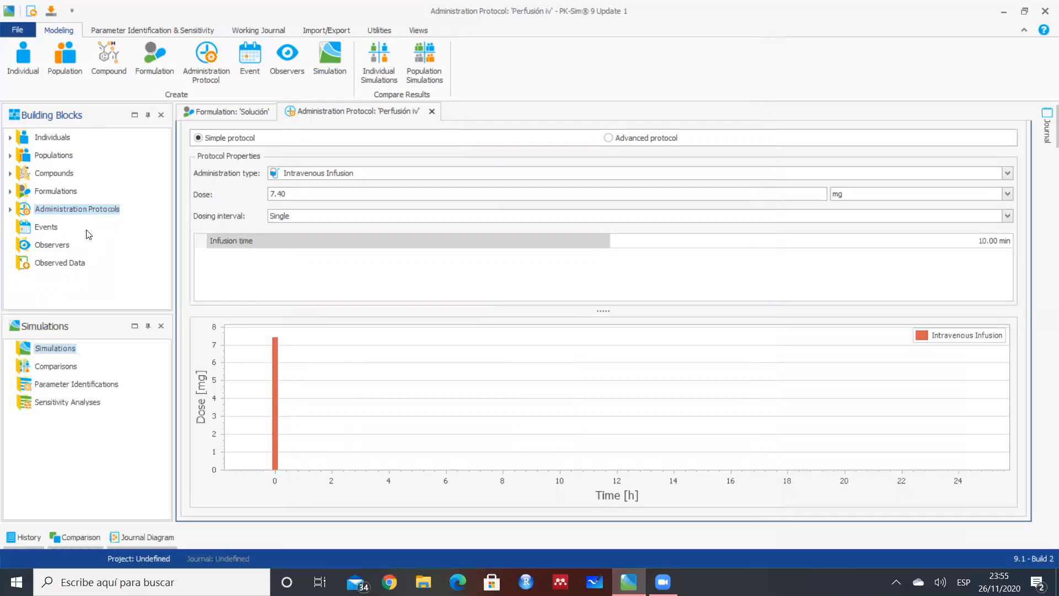
{"action": "left_click", "coordinate": [434, 113]}
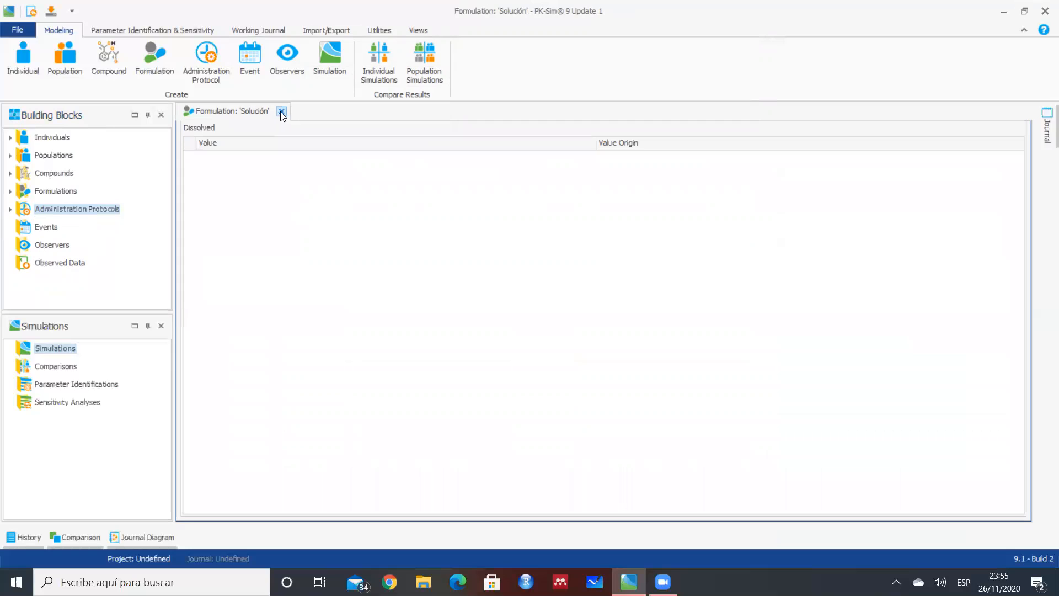
{"action": "left_click", "coordinate": [280, 112]}
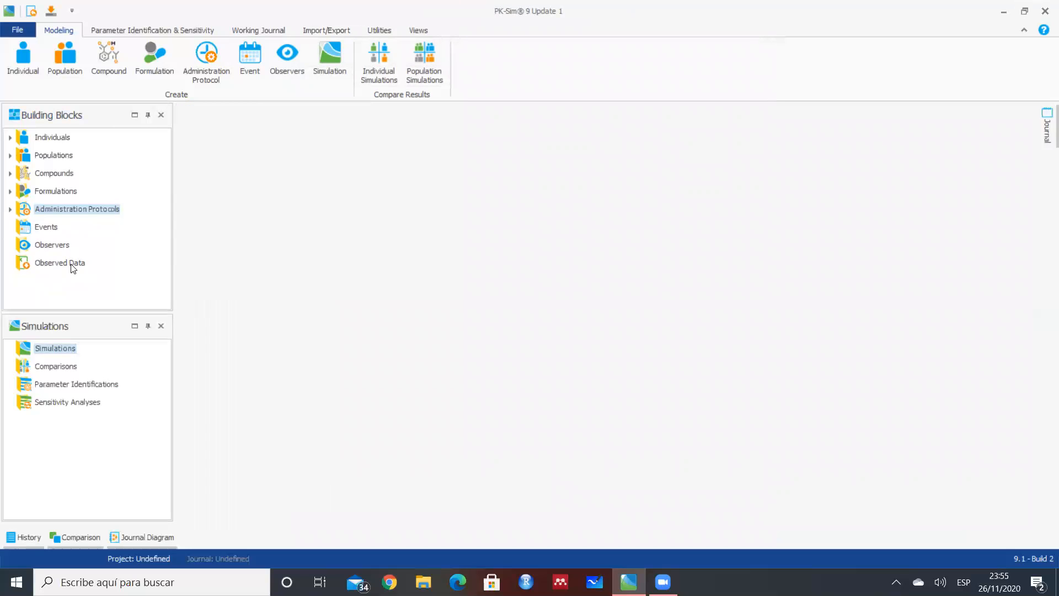
Start adding observed data from the Excel file Datos_morfina in the Descargas folder
{"action": "left_click", "coordinate": [73, 265]}
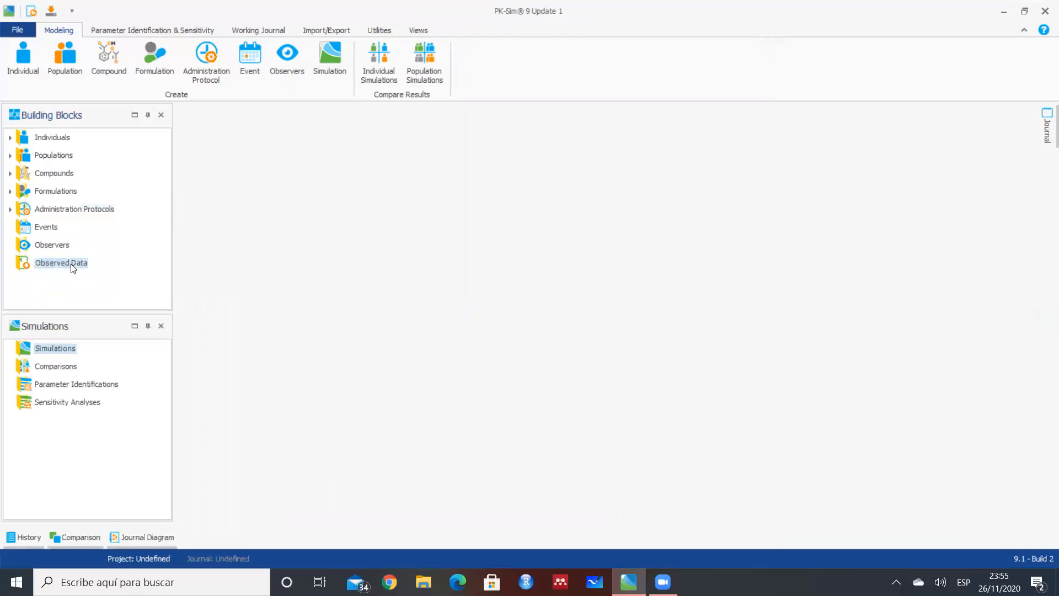
{"action": "right_click", "coordinate": [72, 265]}
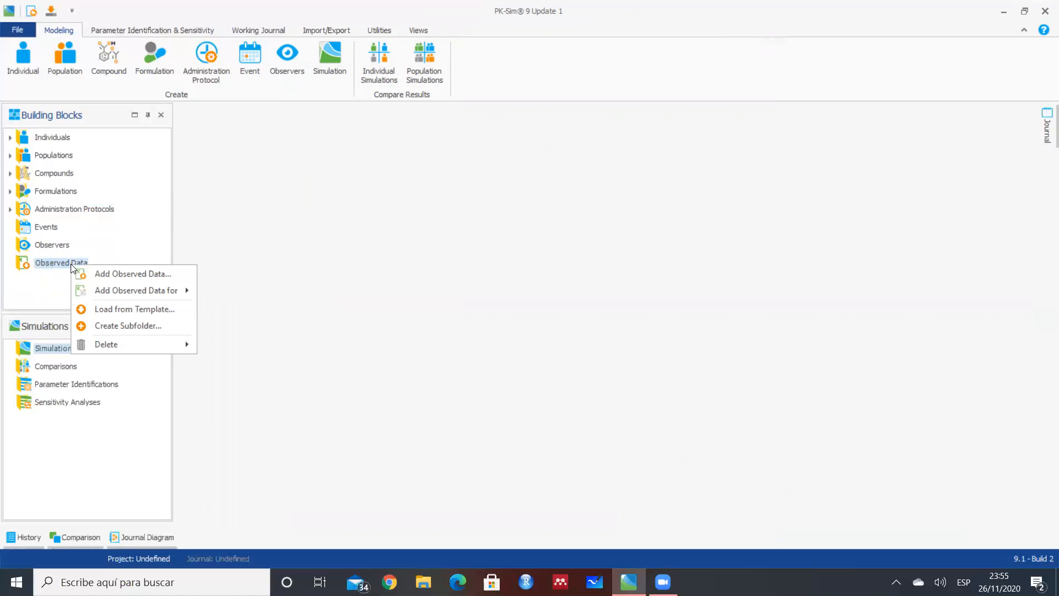
{"action": "left_click", "coordinate": [100, 274]}
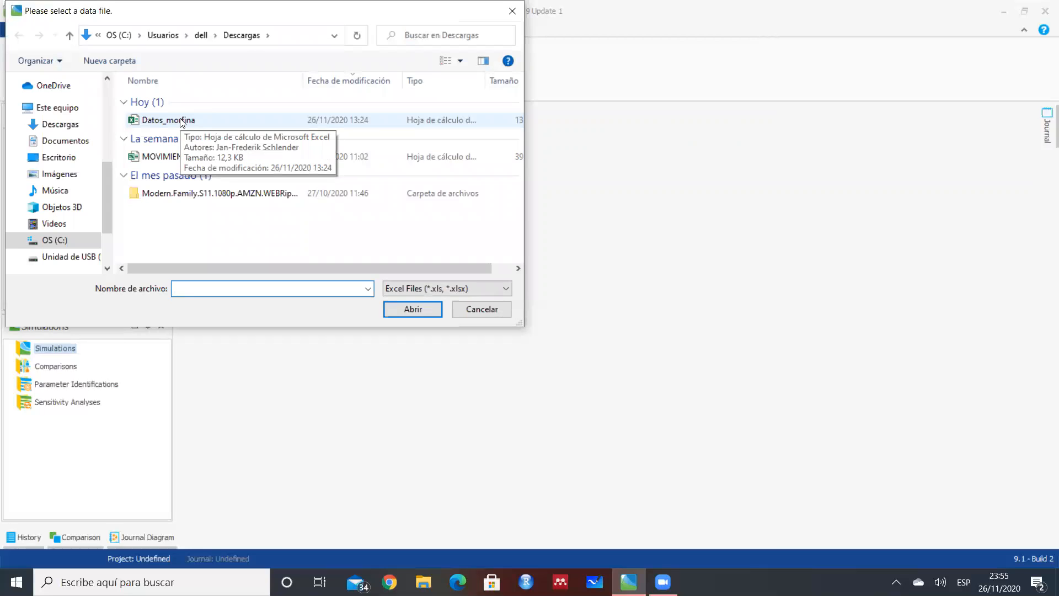
{"action": "double_click", "coordinate": [182, 121]}
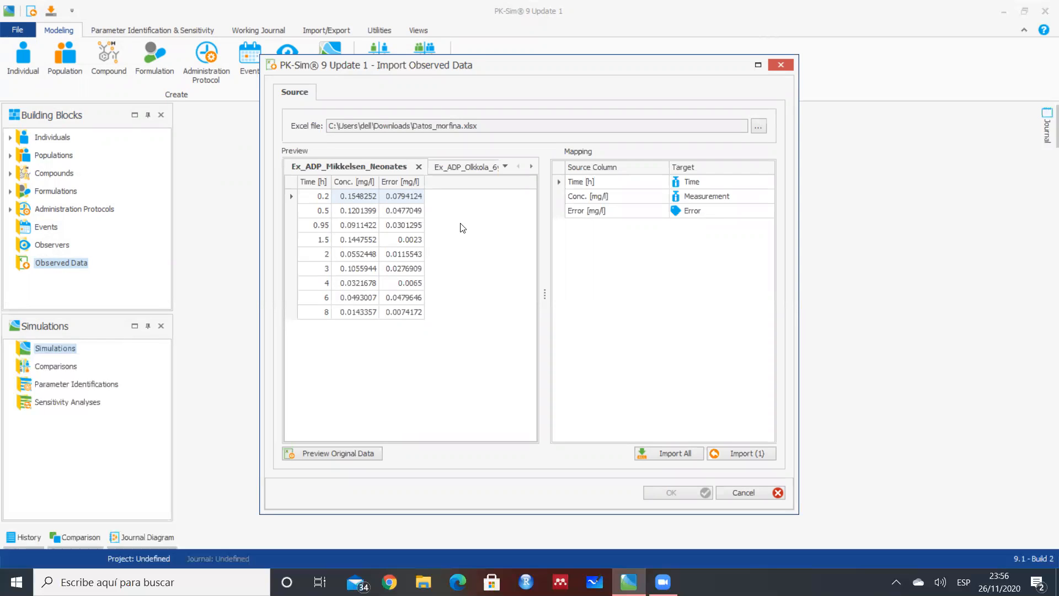
Choose the Ex_ADP_Baillie_Adults sheet, check its Time column mapping, and import that sheet
{"action": "left_click", "coordinate": [453, 171]}
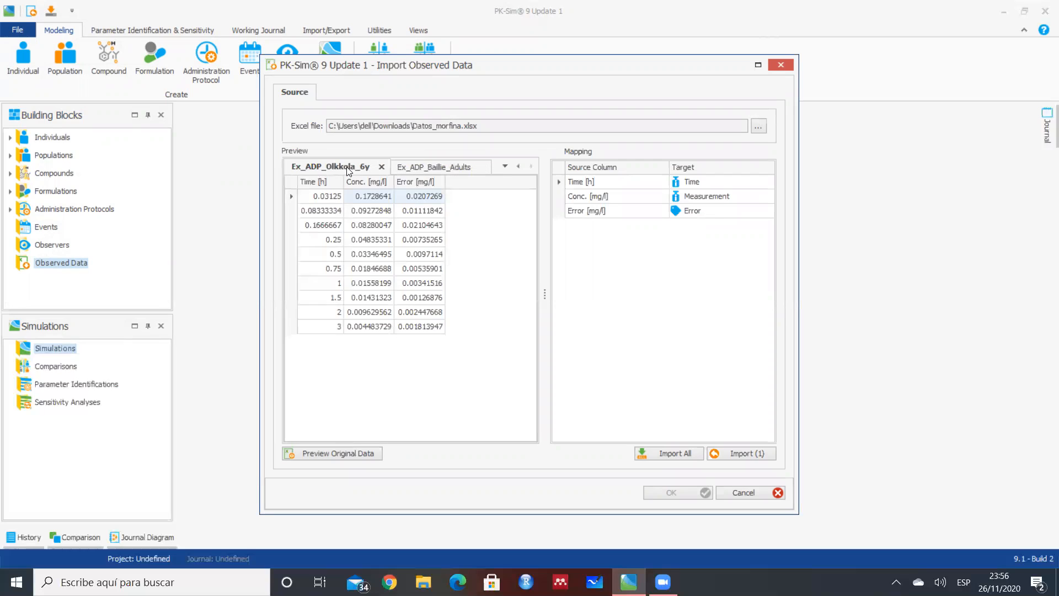
{"action": "left_click", "coordinate": [429, 169]}
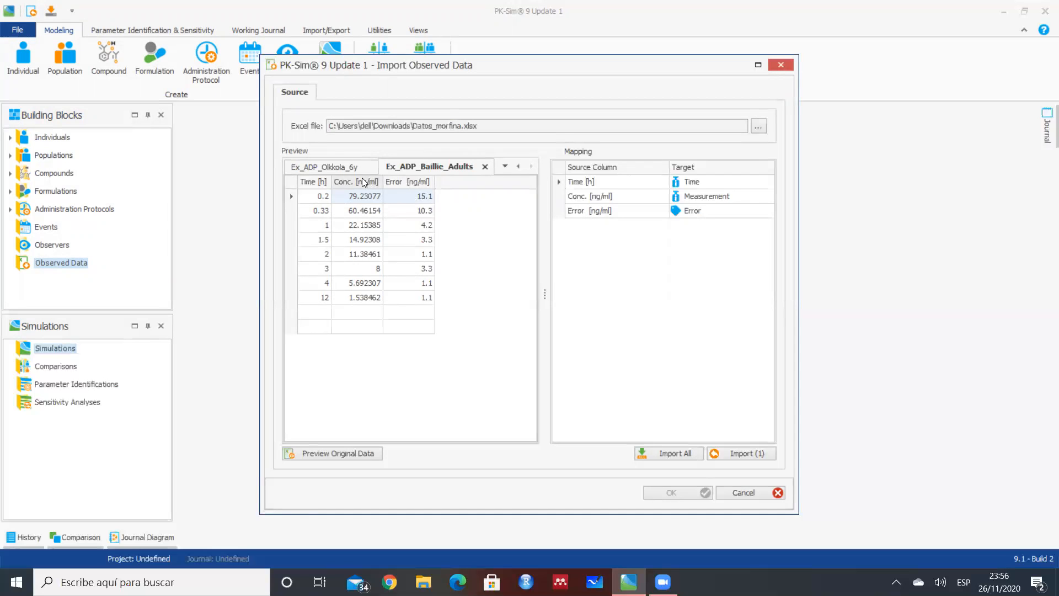
{"action": "left_click", "coordinate": [394, 181]}
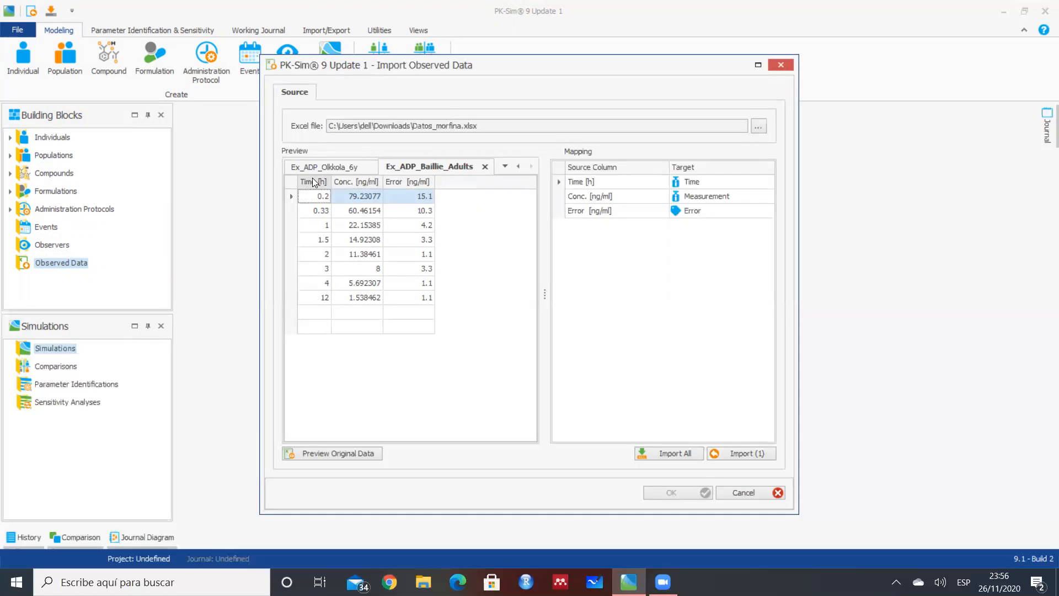
{"action": "left_click", "coordinate": [704, 184]}
{"action": "left_click", "coordinate": [744, 183]}
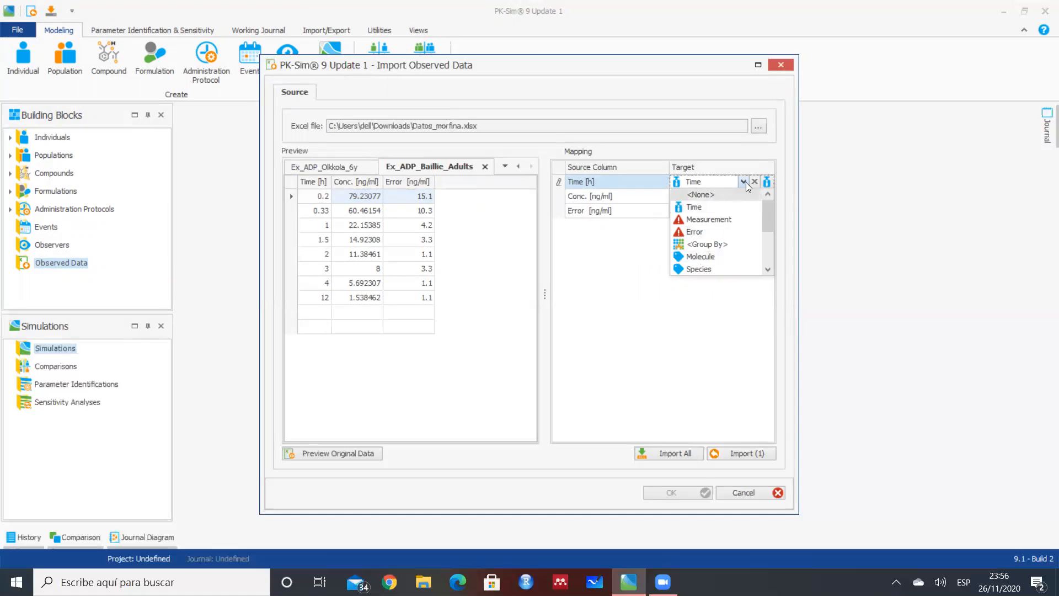
{"action": "left_click", "coordinate": [746, 182]}
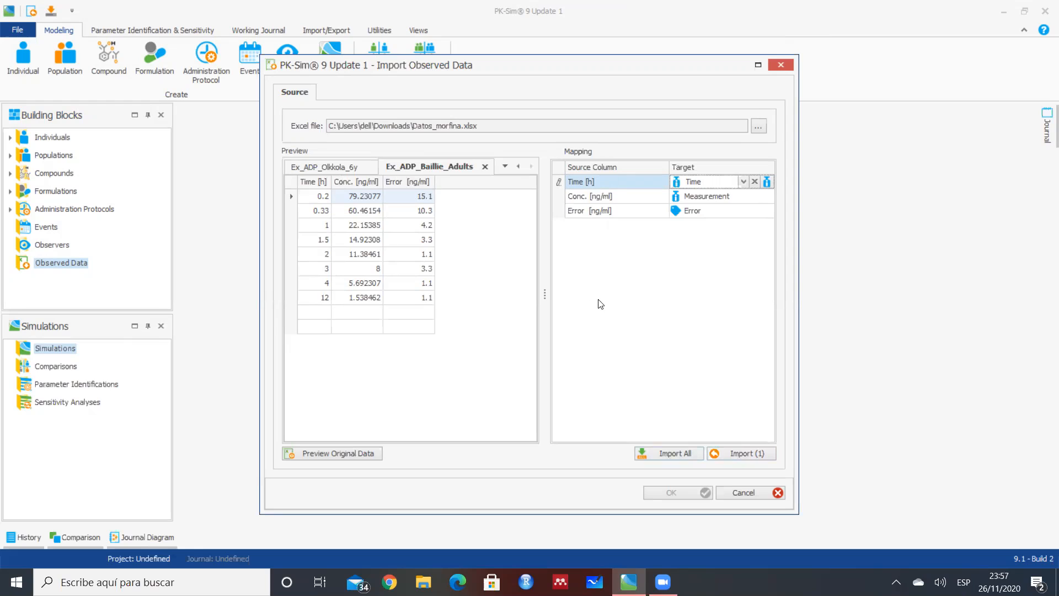
{"action": "left_click", "coordinate": [743, 453]}
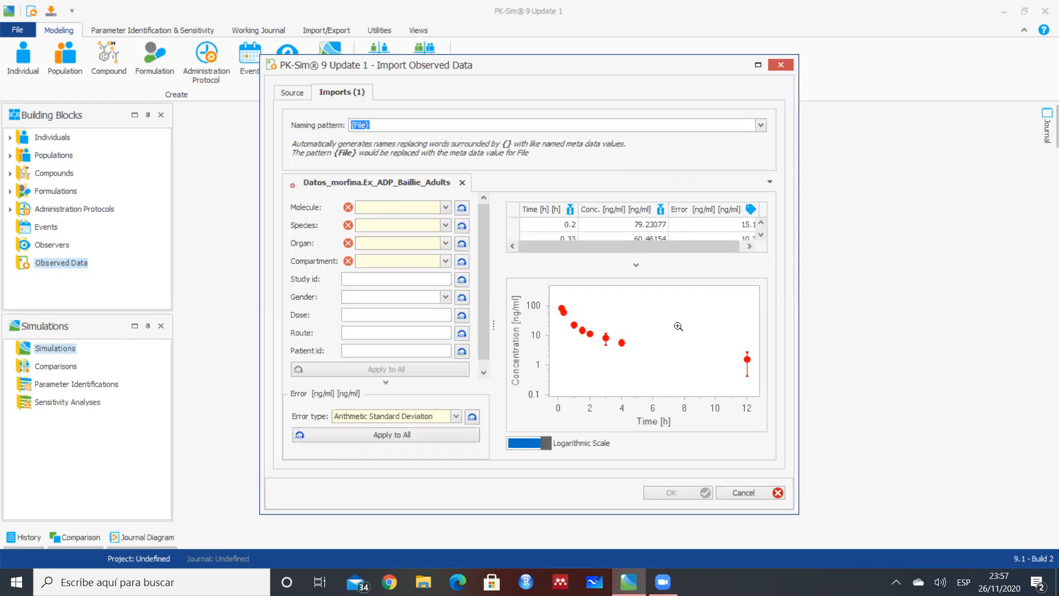
Set the imported data's molecule to Morfina and its species to Human
{"action": "left_click", "coordinate": [445, 207]}
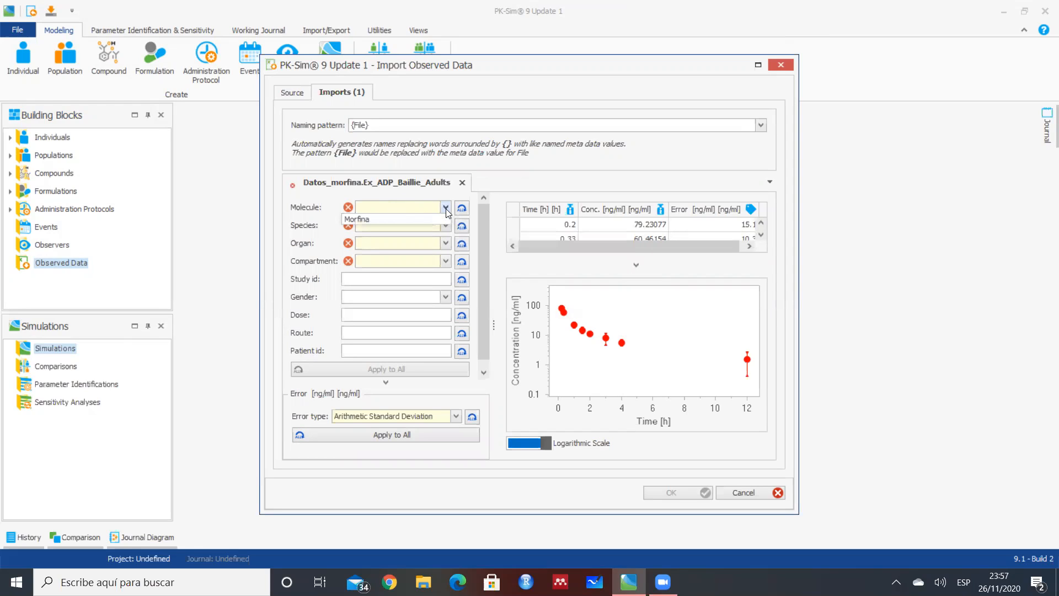
{"action": "left_click", "coordinate": [397, 218]}
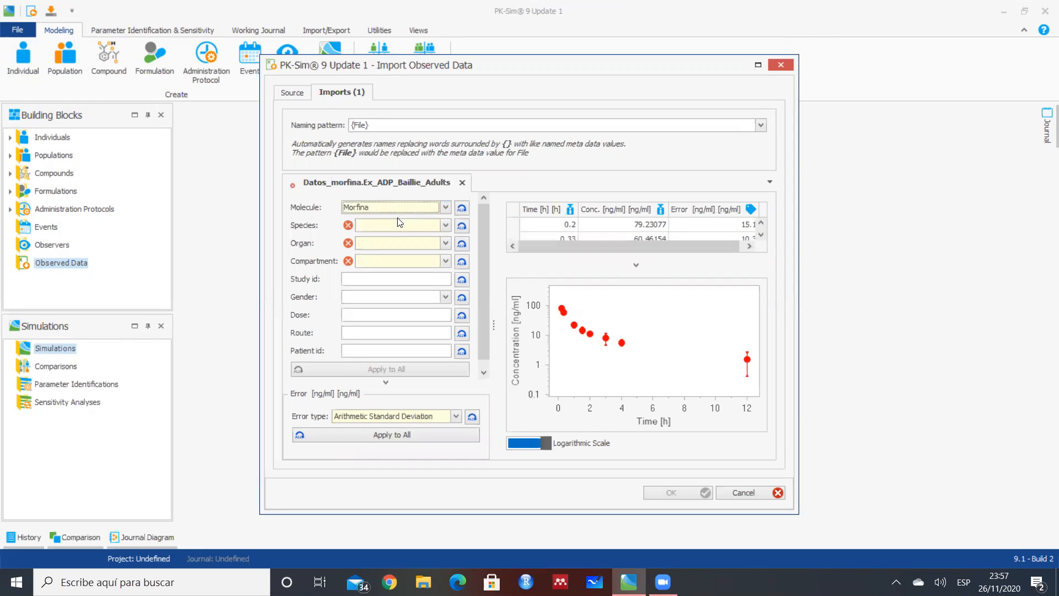
{"action": "left_click", "coordinate": [445, 226]}
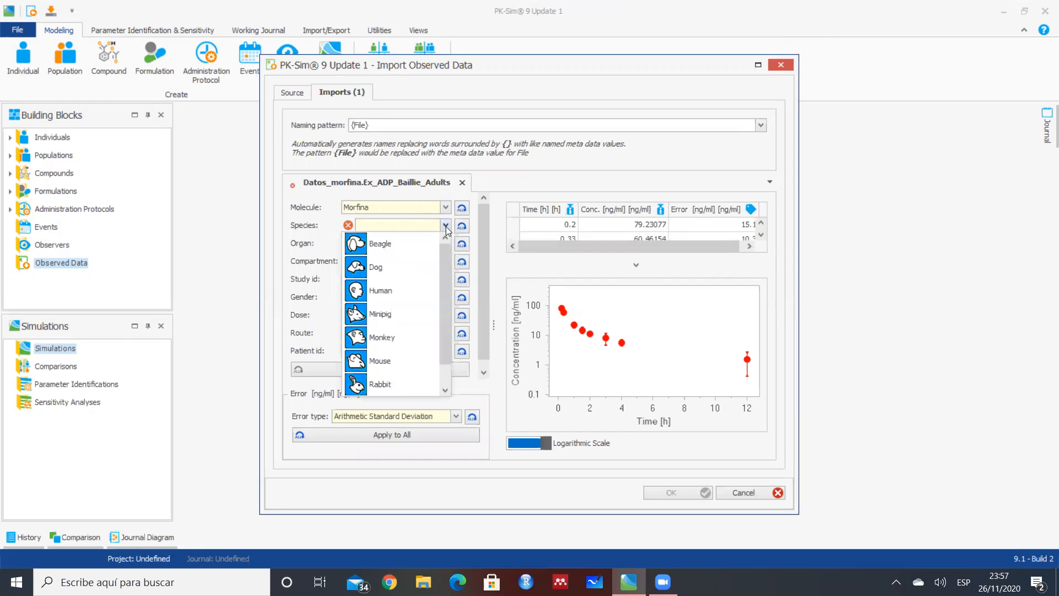
{"action": "left_click", "coordinate": [395, 290]}
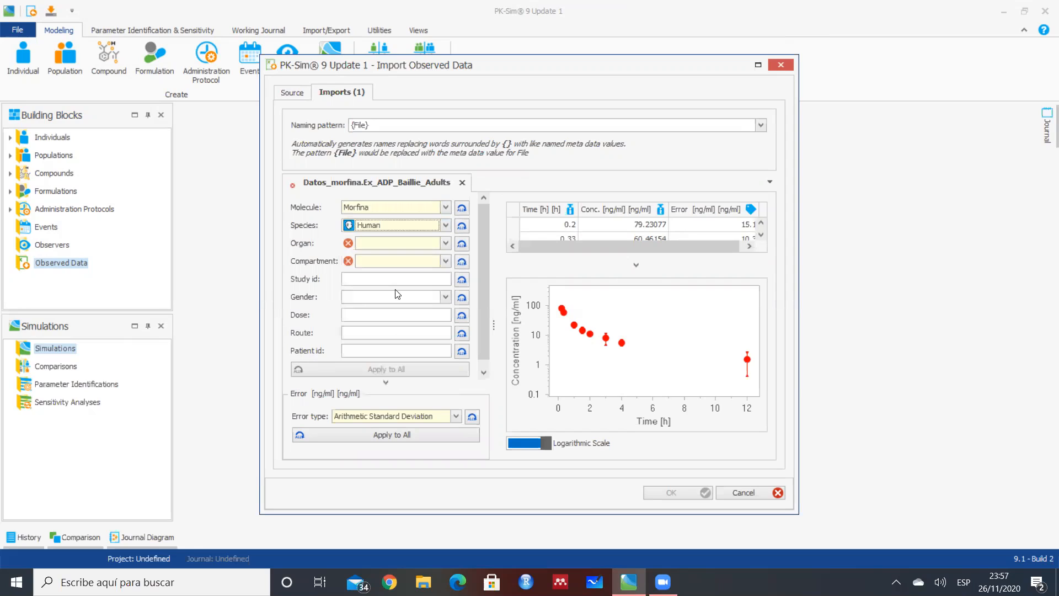
Set the data's organ to Peripheral Venous Blood and compartment to Plasma, complete the import, and collapse the observed data list
{"action": "left_click", "coordinate": [446, 243]}
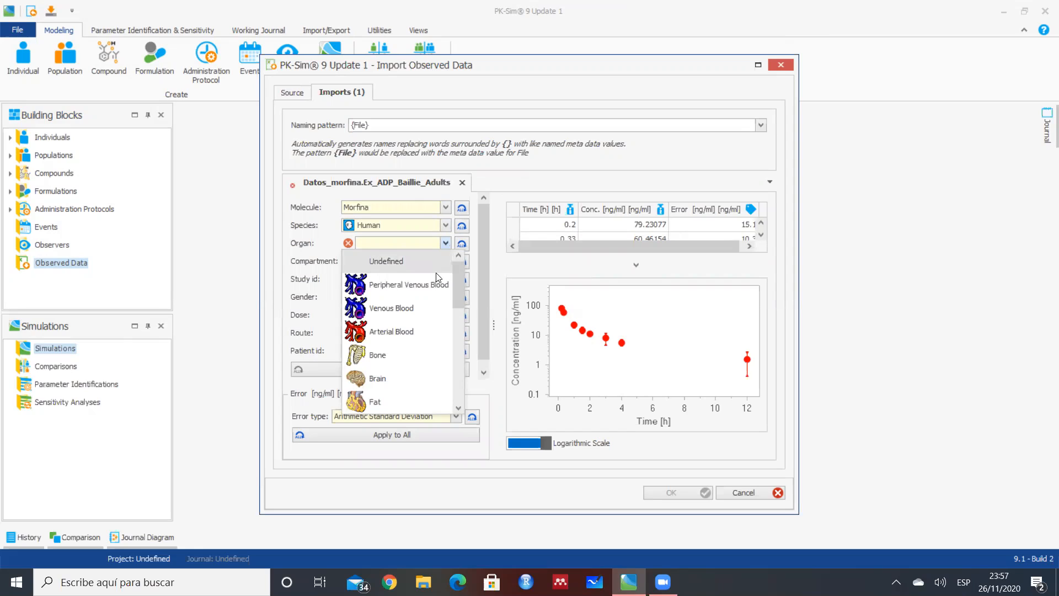
{"action": "left_click", "coordinate": [391, 286]}
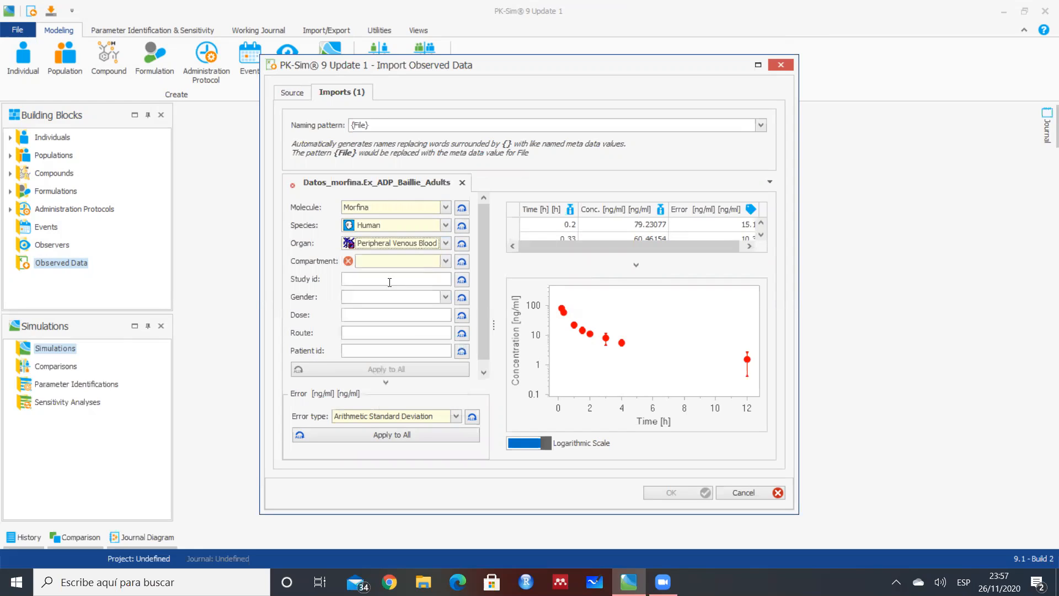
{"action": "left_click", "coordinate": [446, 261]}
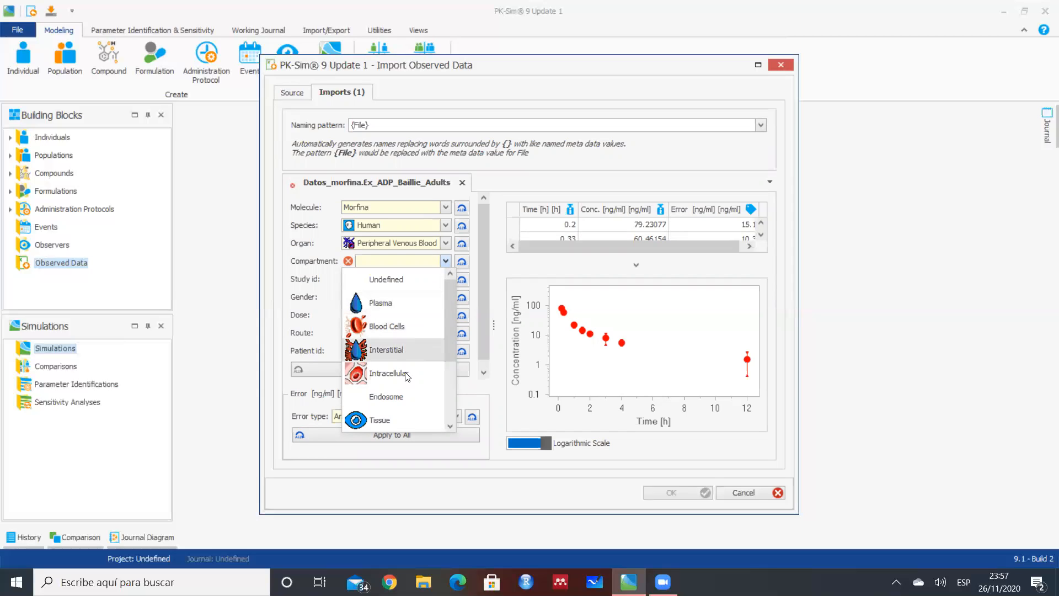
{"action": "left_click", "coordinate": [405, 301]}
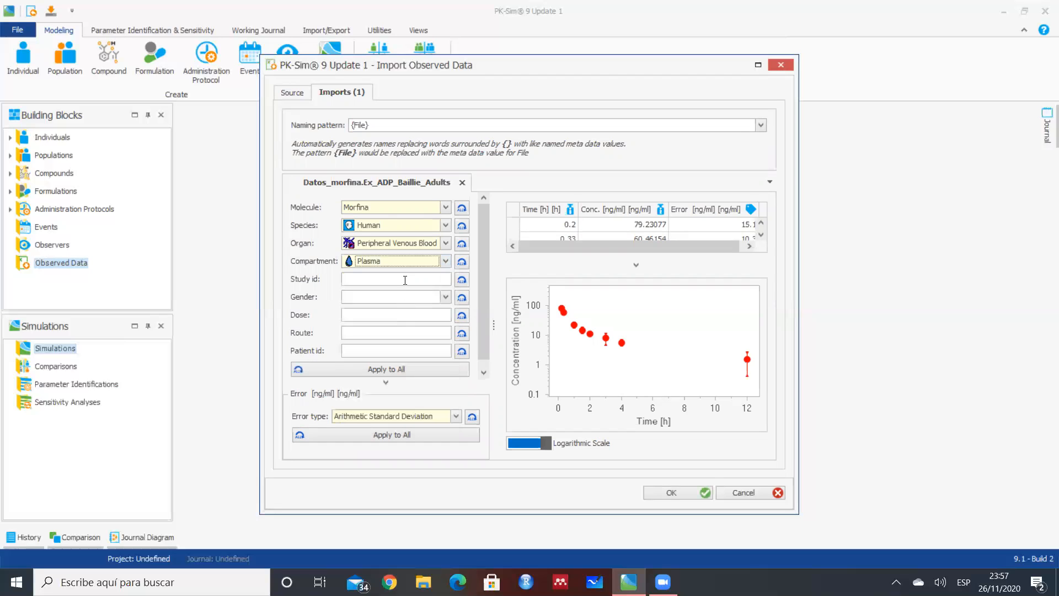
{"action": "left_click", "coordinate": [652, 494]}
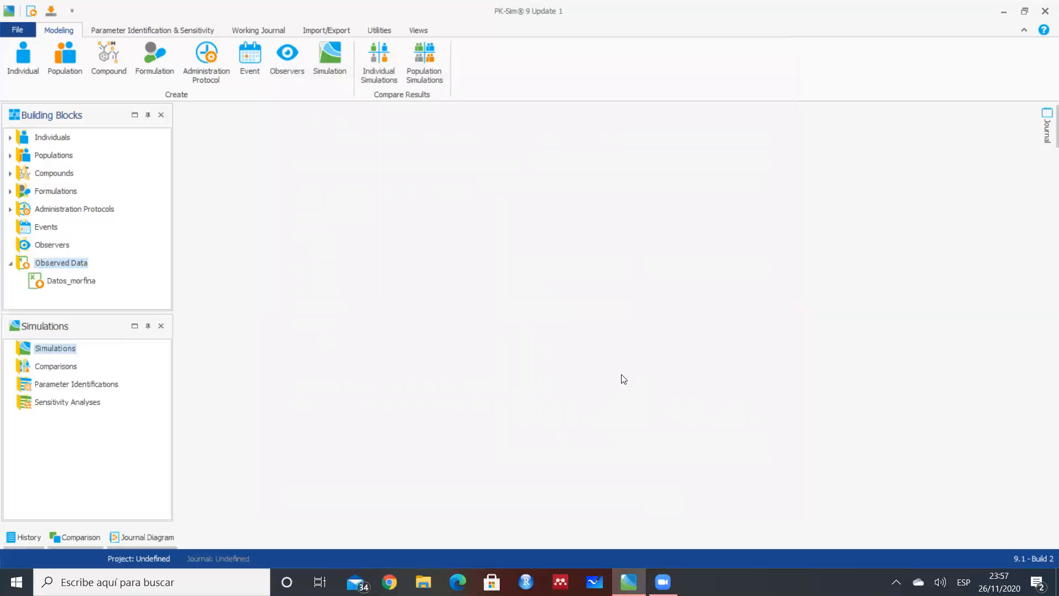
{"action": "left_click", "coordinate": [78, 281]}
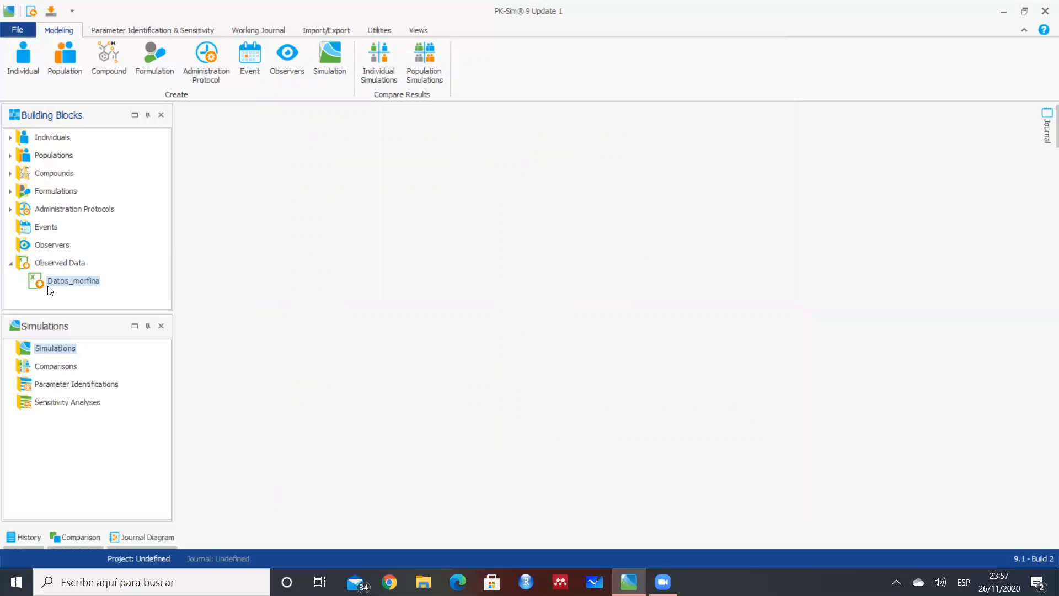
{"action": "left_click", "coordinate": [14, 264]}
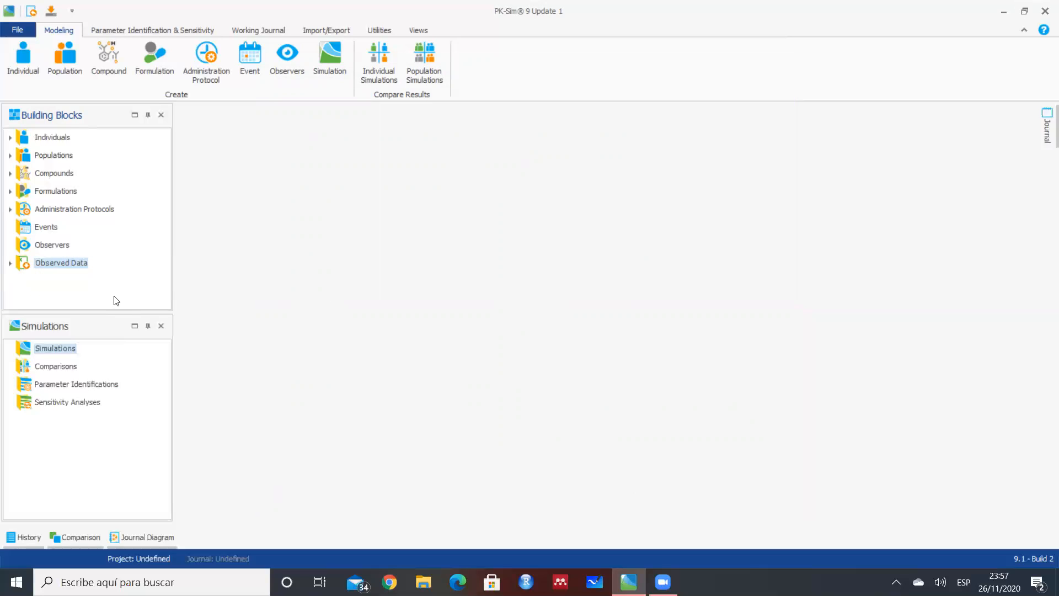
Start a simulation named Sim1 for Individuo1 with Morfina, using the standard model for small molecules
{"action": "right_click", "coordinate": [62, 345]}
{"action": "left_click", "coordinate": [88, 356]}
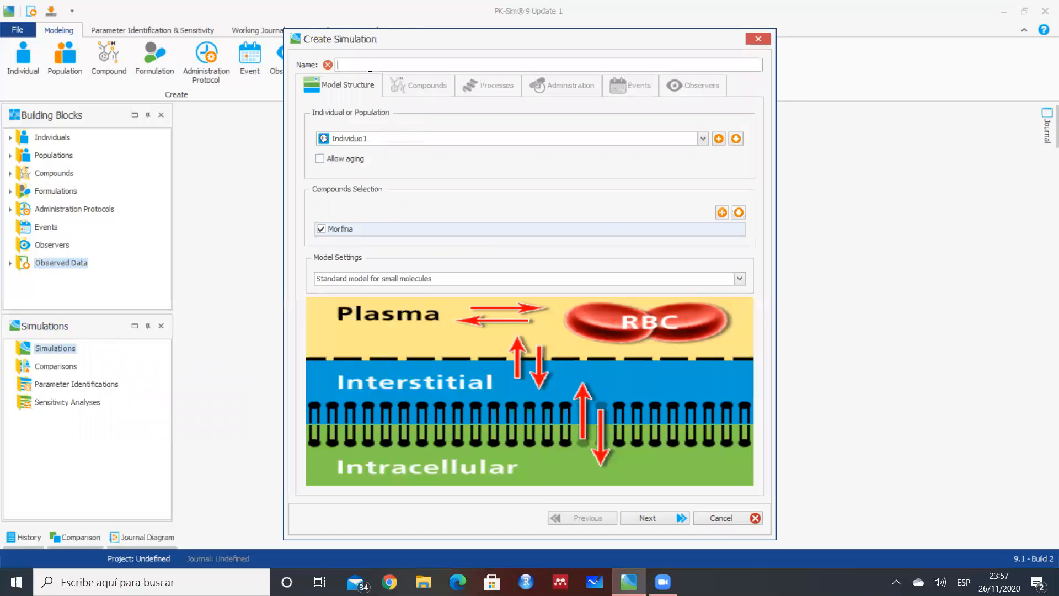
{"action": "type", "text": "Sim1"}
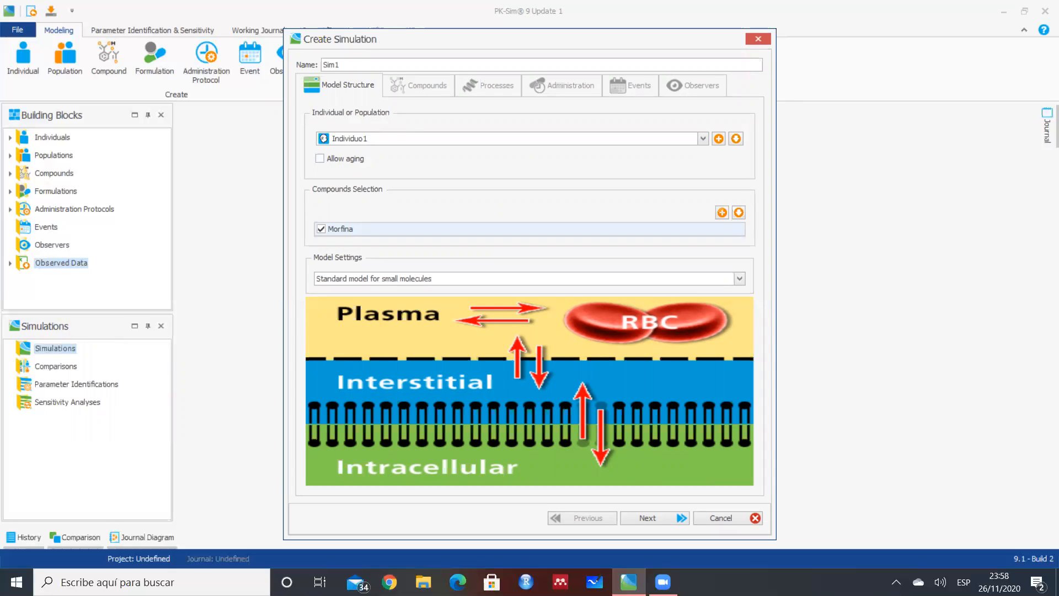
{"action": "left_click", "coordinate": [384, 138]}
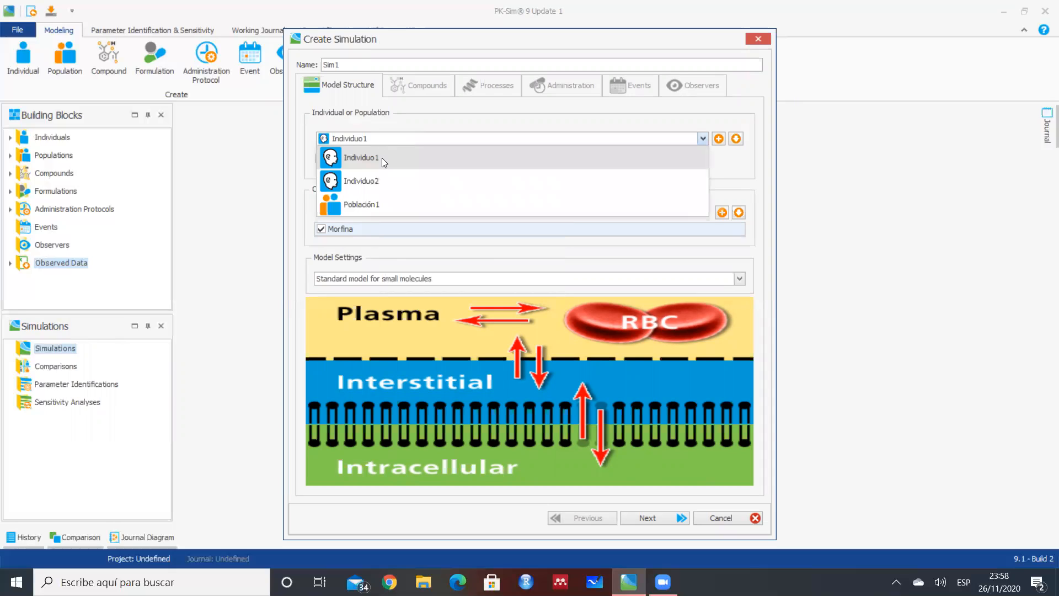
{"action": "left_click", "coordinate": [382, 159]}
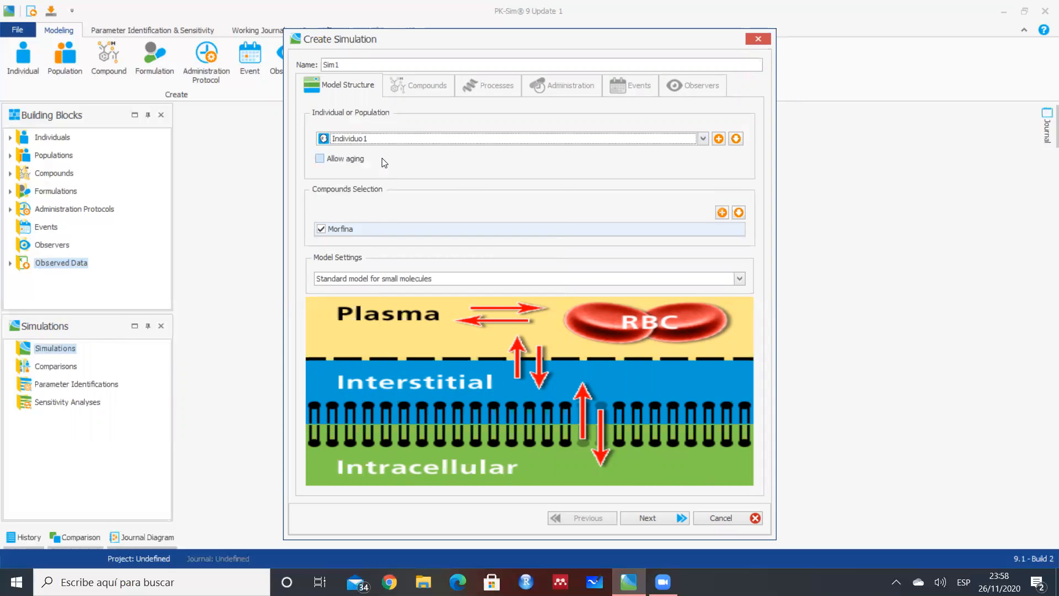
{"action": "mouse_move", "coordinate": [387, 140]}
{"action": "left_click", "coordinate": [414, 281]}
{"action": "left_click", "coordinate": [414, 280]}
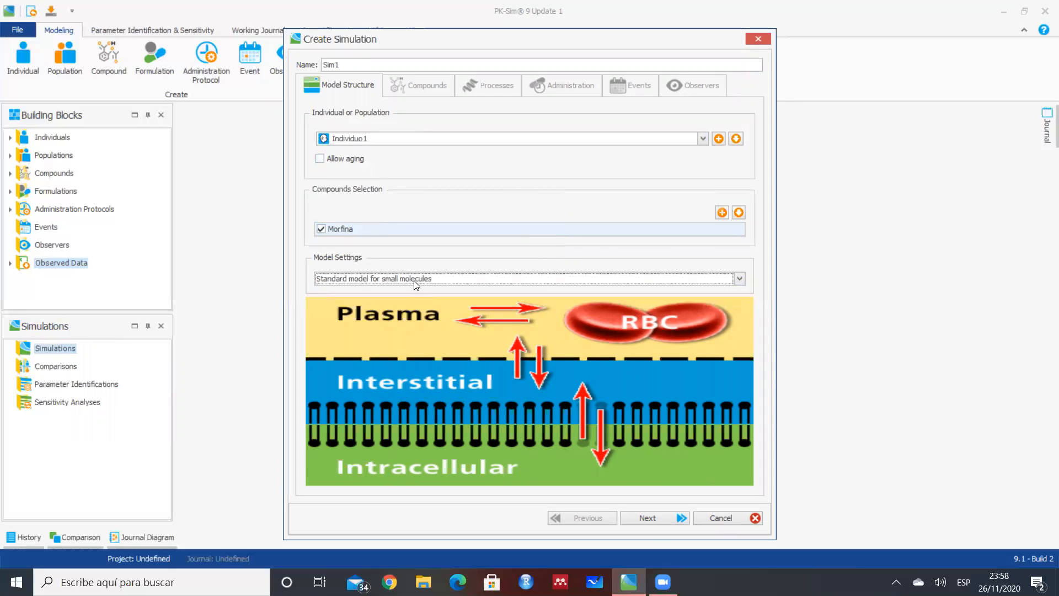
Accept the model structure and PK-Sim Standard calculation methods, and check the reaction diagram of the UGT2B7 metabolism process
{"action": "left_click", "coordinate": [655, 520]}
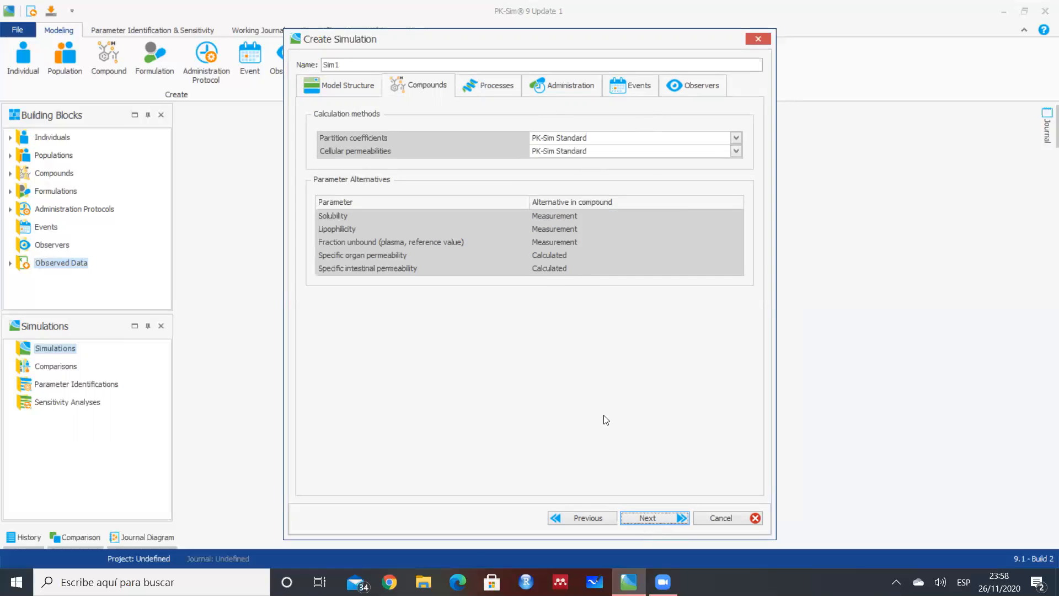
{"action": "left_click", "coordinate": [639, 517]}
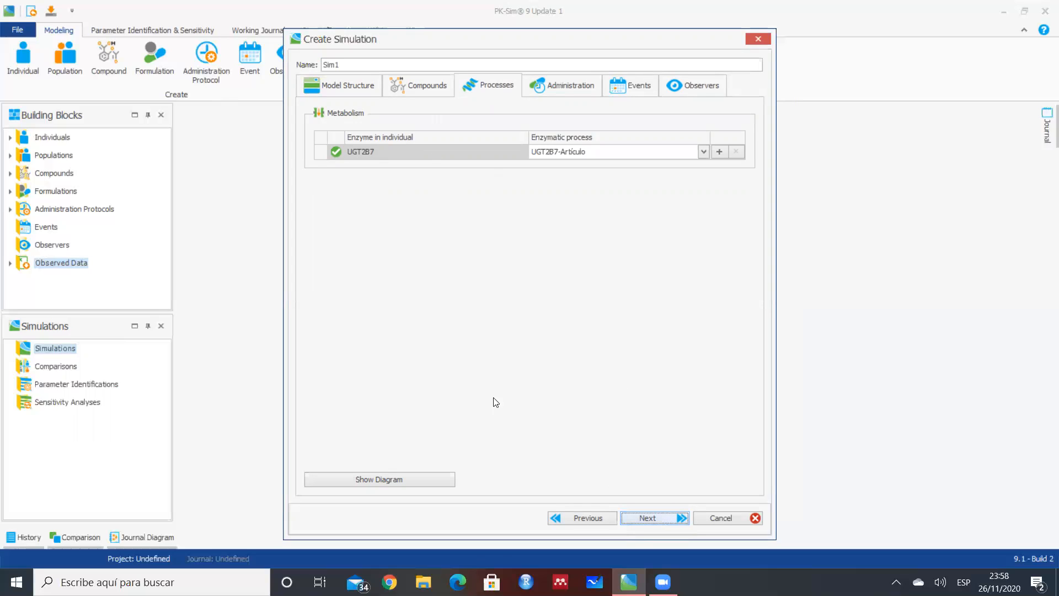
{"action": "left_click", "coordinate": [378, 479]}
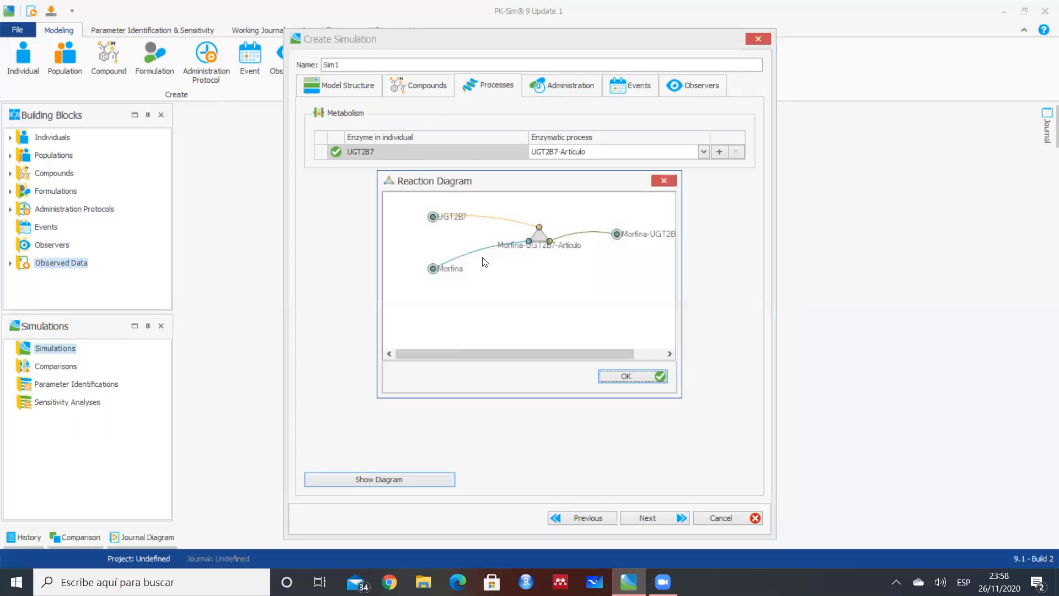
{"action": "left_click", "coordinate": [613, 378]}
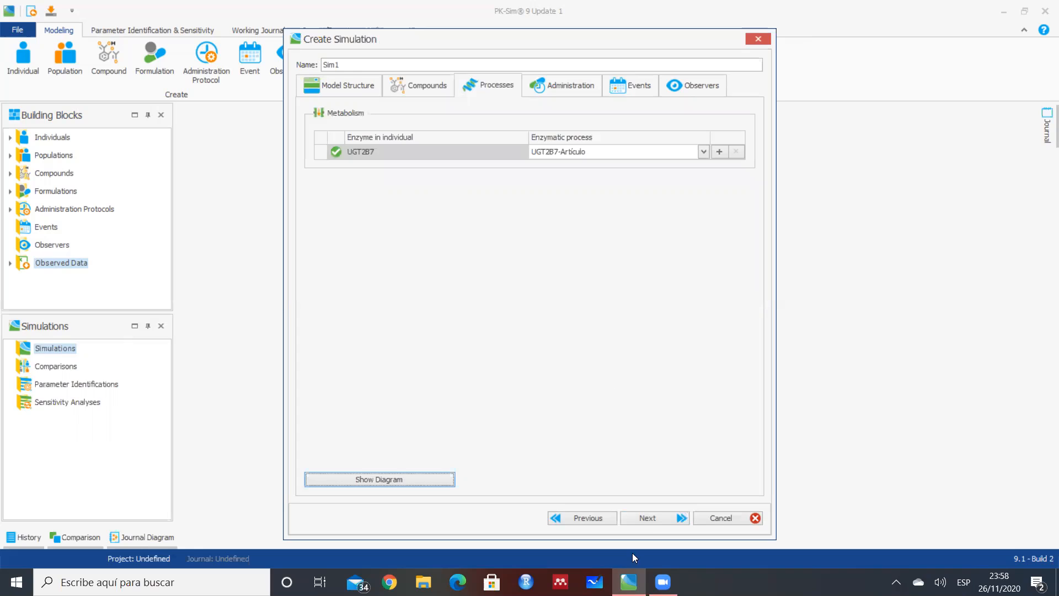
Assign the Perfusión iv protocol to Sim1 and finish creating the simulation without adding events or observers
{"action": "left_click", "coordinate": [644, 517]}
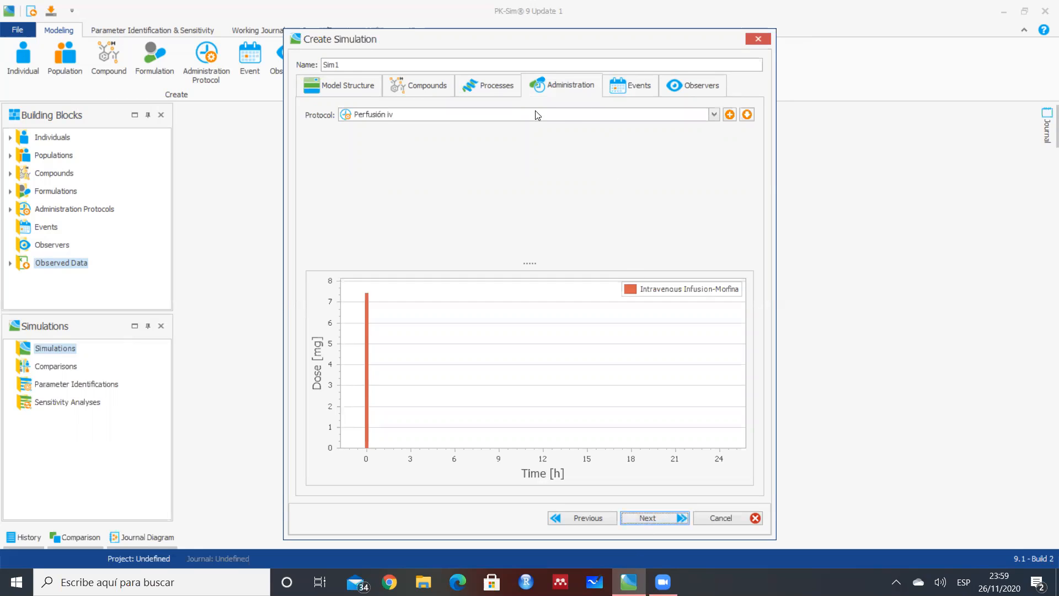
{"action": "left_click", "coordinate": [548, 115]}
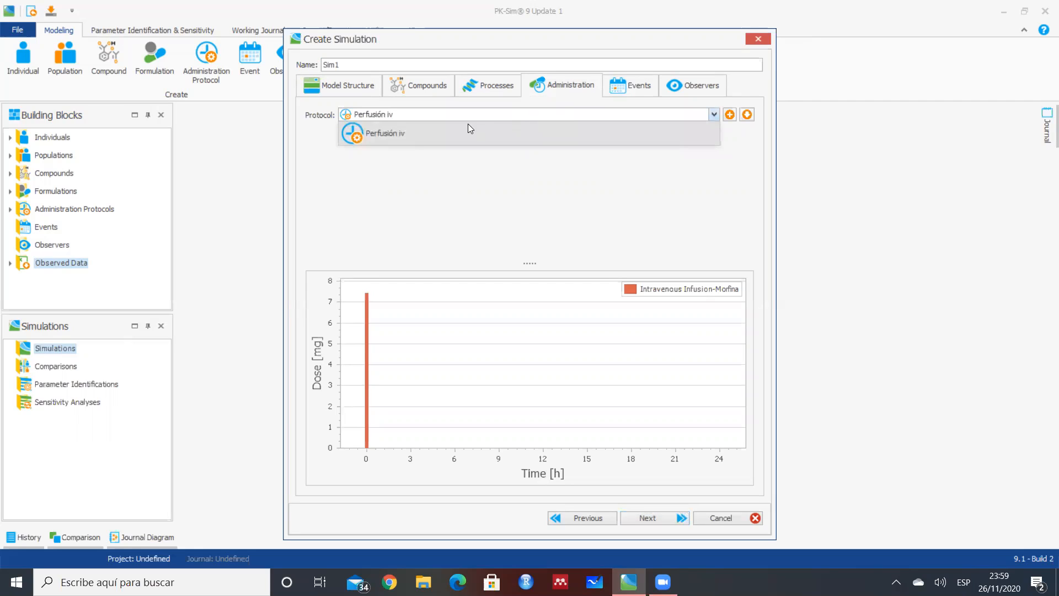
{"action": "left_click", "coordinate": [425, 133]}
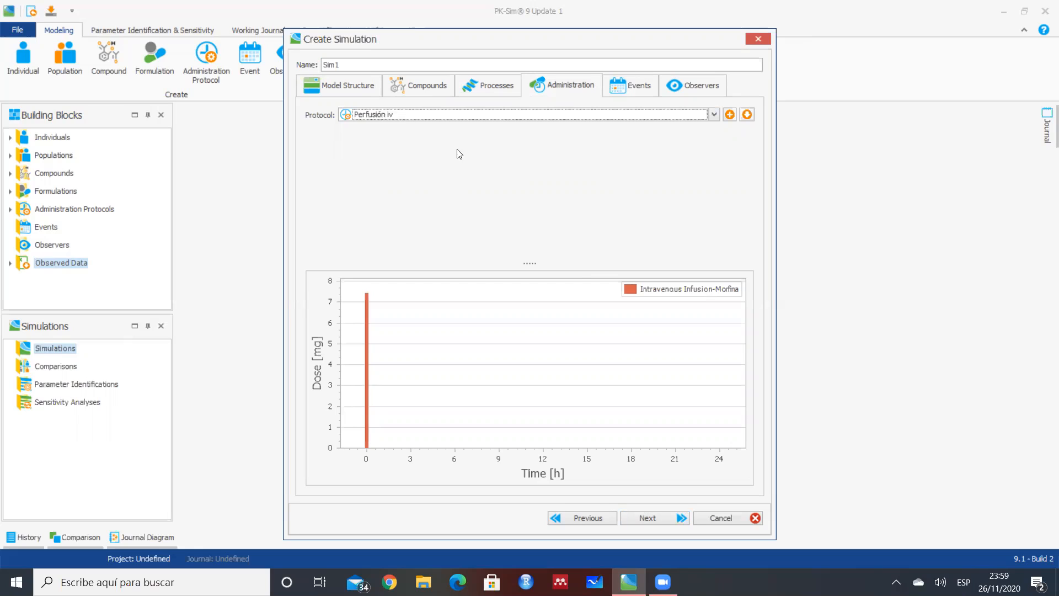
{"action": "left_click", "coordinate": [665, 516]}
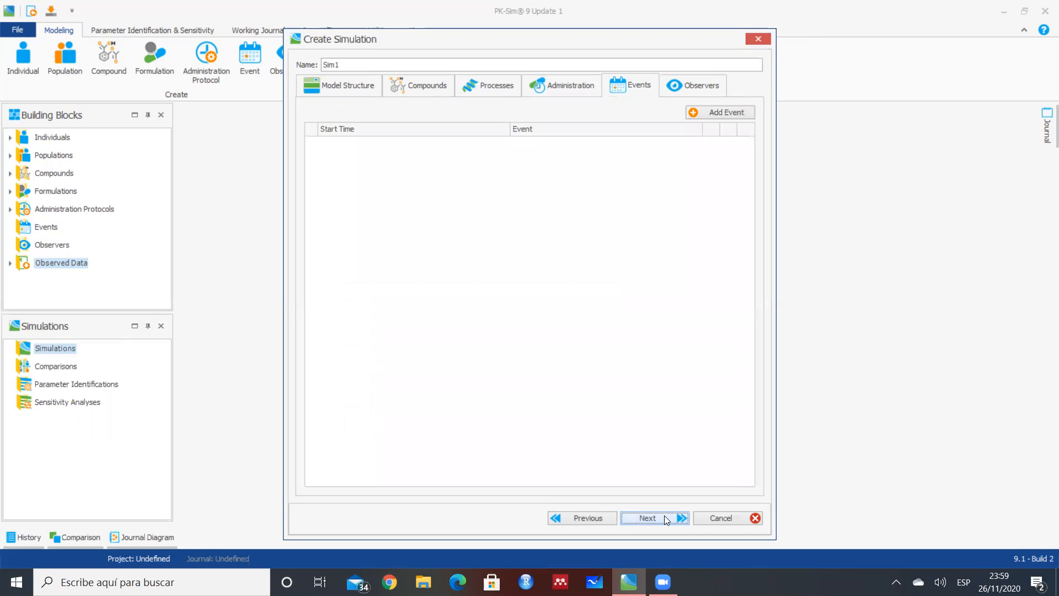
{"action": "left_click", "coordinate": [665, 515]}
{"action": "left_click", "coordinate": [665, 516]}
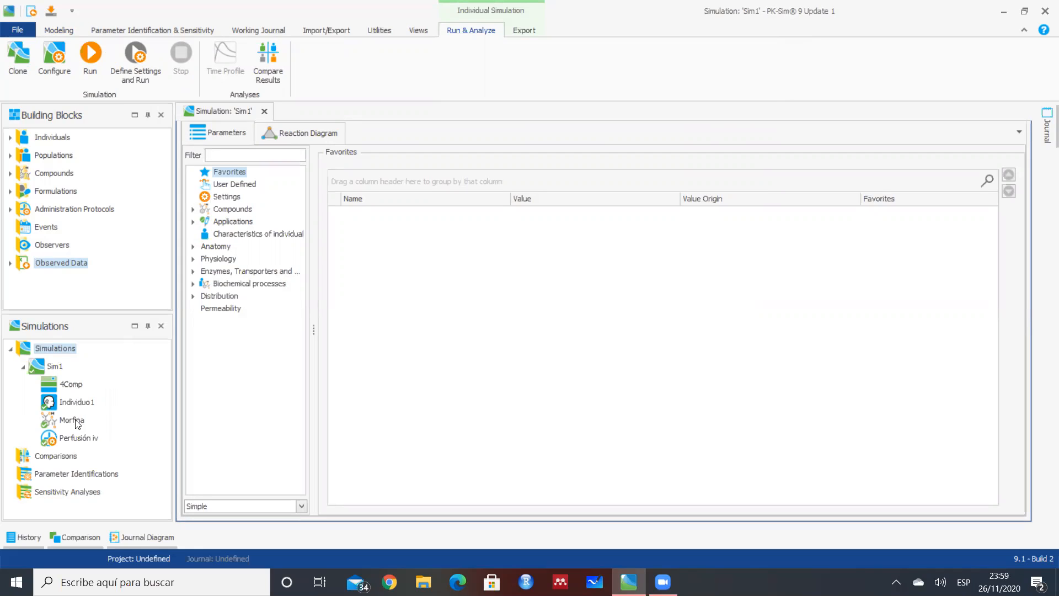
Close and reopen the Sim1 simulation, and open its run settings with the curve selection
{"action": "left_click", "coordinate": [265, 112]}
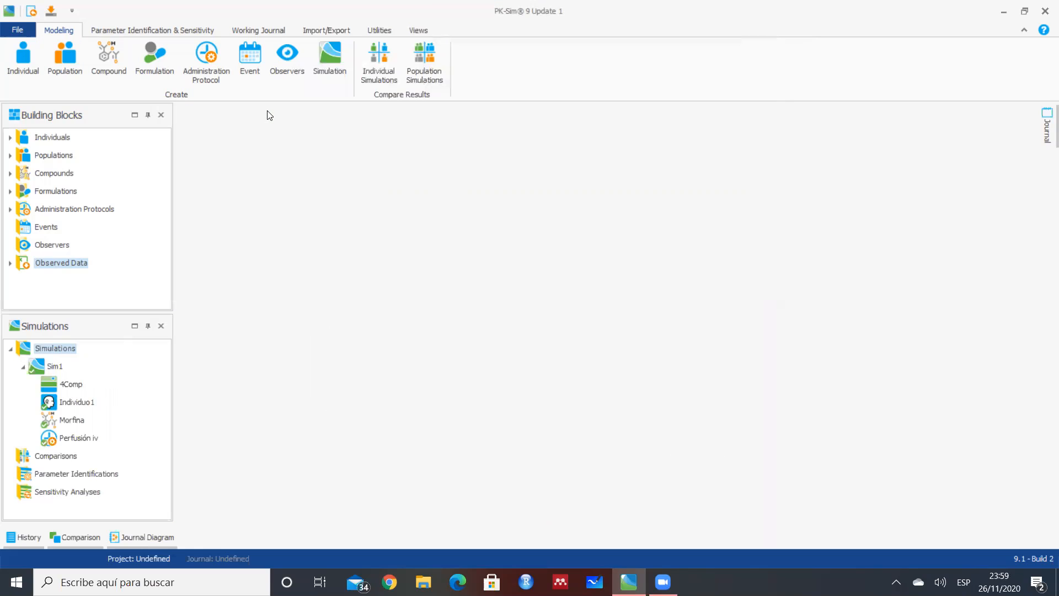
{"action": "left_click", "coordinate": [56, 366]}
{"action": "double_click", "coordinate": [56, 367]}
{"action": "left_click", "coordinate": [137, 64]}
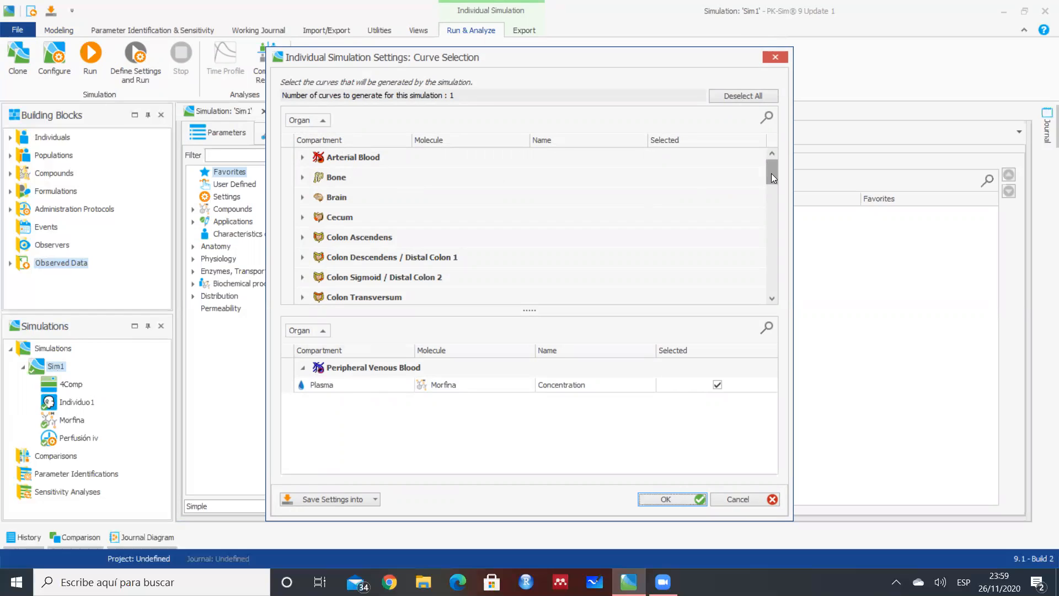
Try adding Morfina's fraction excreted to urine from the Kidney to the simulation's output curves, and deselect it again
{"action": "left_click_drag", "start_coordinate": [772, 174], "coordinate": [769, 209]}
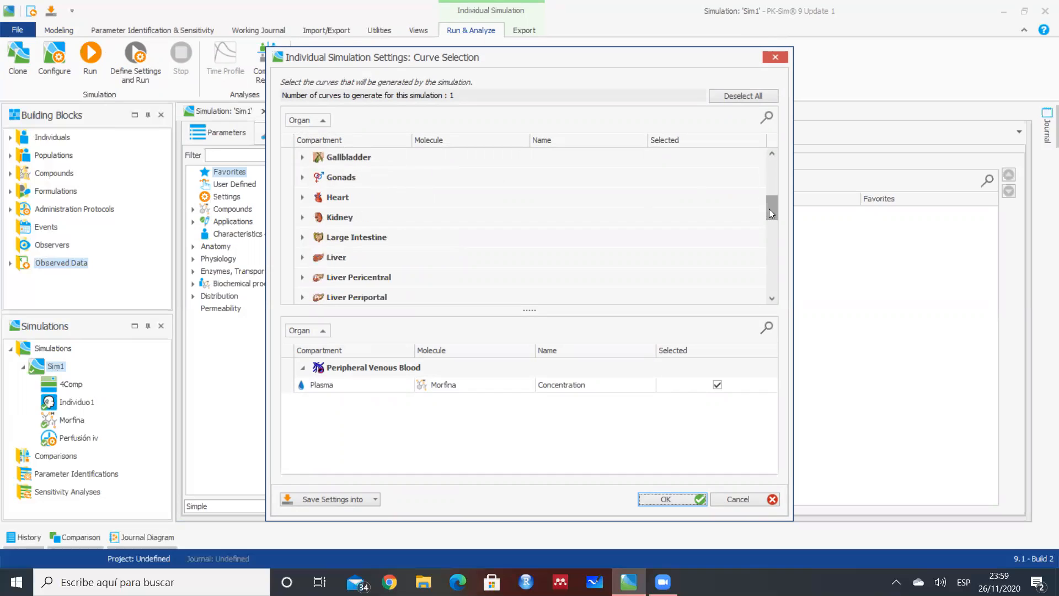
{"action": "left_click", "coordinate": [301, 218]}
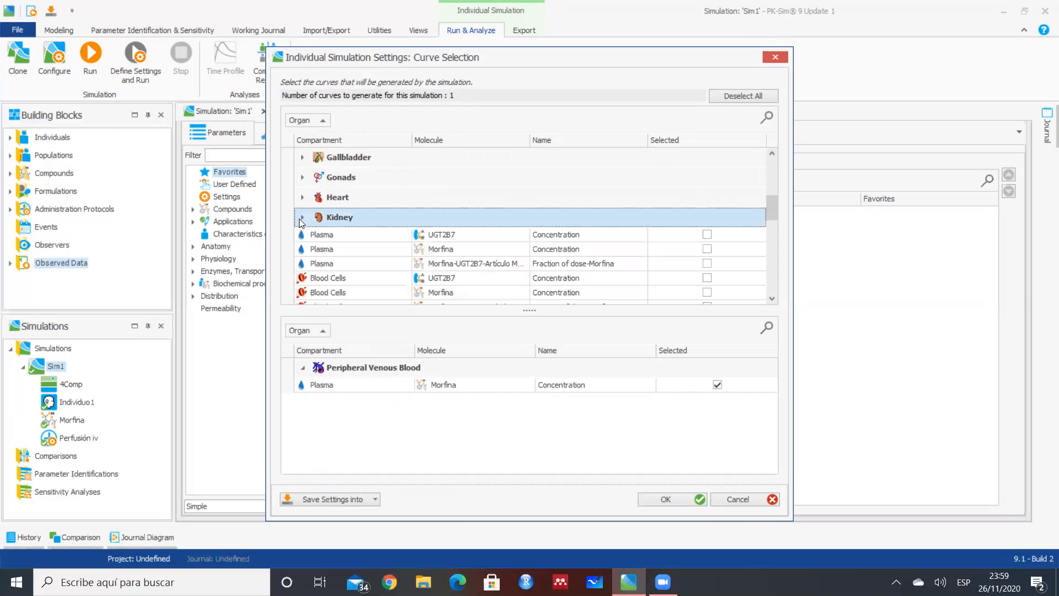
{"action": "left_click_drag", "start_coordinate": [774, 193], "coordinate": [773, 215]}
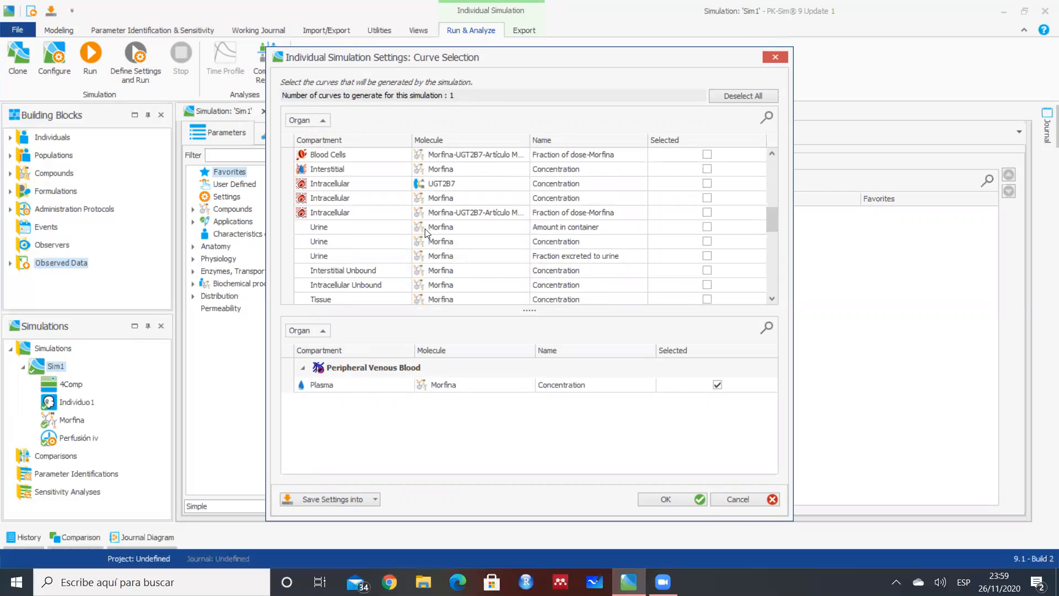
{"action": "left_click", "coordinate": [708, 256]}
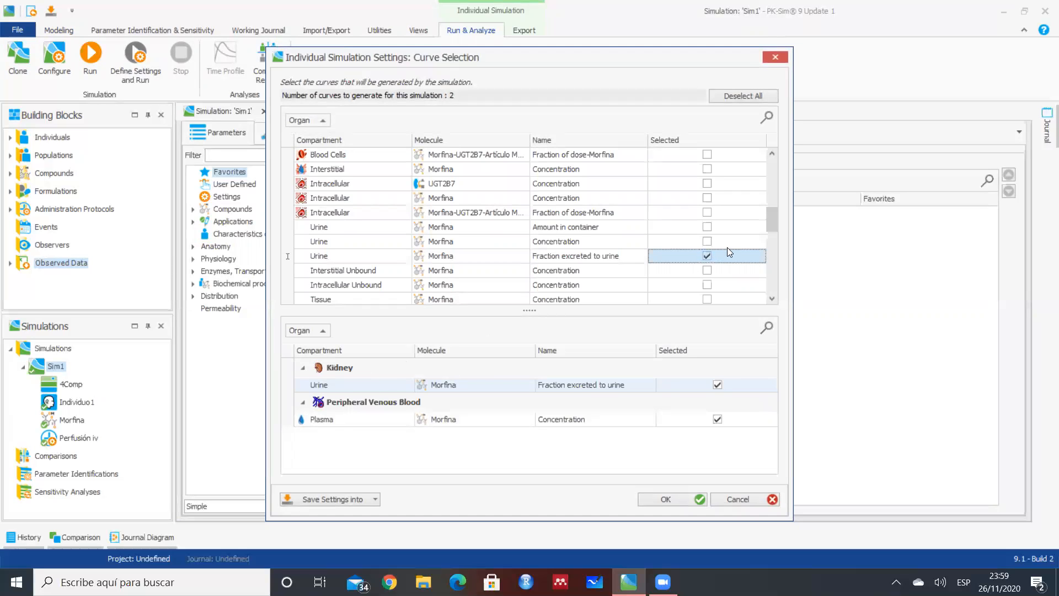
{"action": "left_click", "coordinate": [710, 256]}
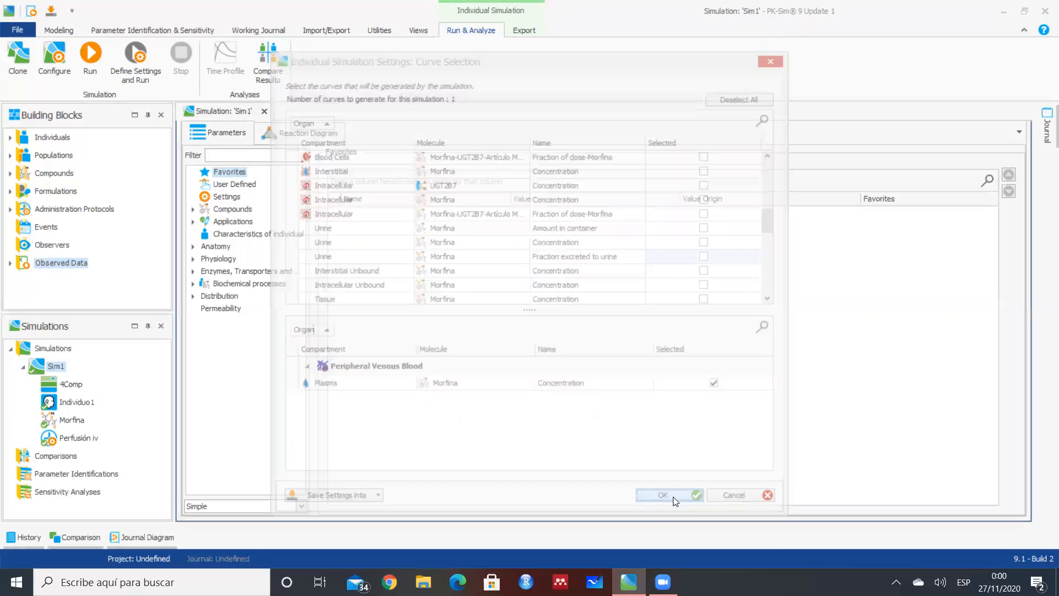
Run Sim1 with only Morfina's plasma concentration in Peripheral Venous Blood as output curve, and close the reminder window that covers the chart
{"action": "left_click", "coordinate": [672, 498]}
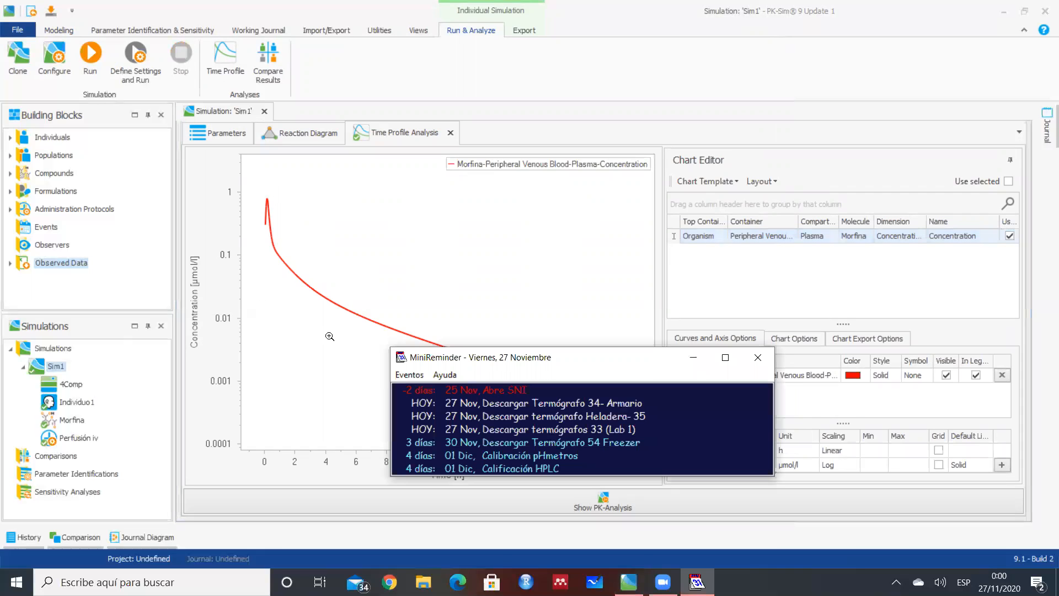
{"action": "left_click", "coordinate": [759, 359]}
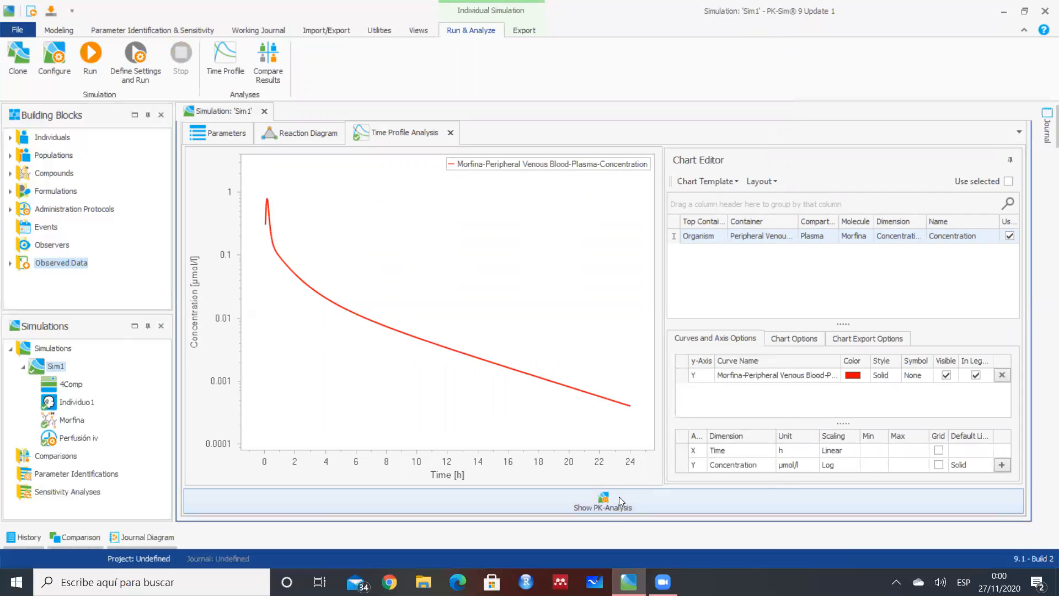
Review Morfina's clearance, distribution volumes and exposure parameters in the PK analysis, and hide the analysis
{"action": "left_click", "coordinate": [588, 498]}
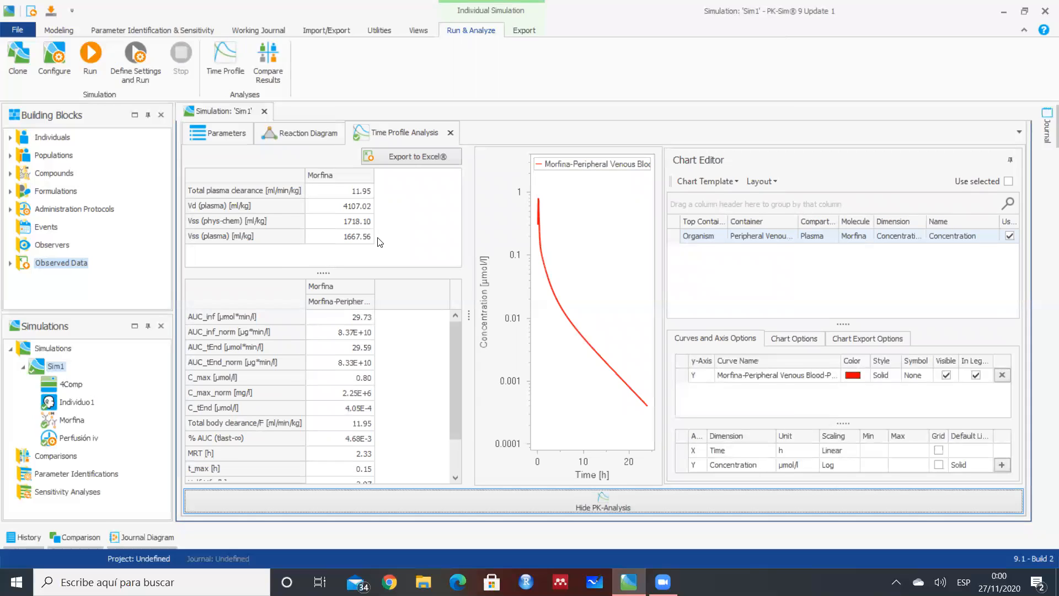
{"action": "mouse_move", "coordinate": [250, 194]}
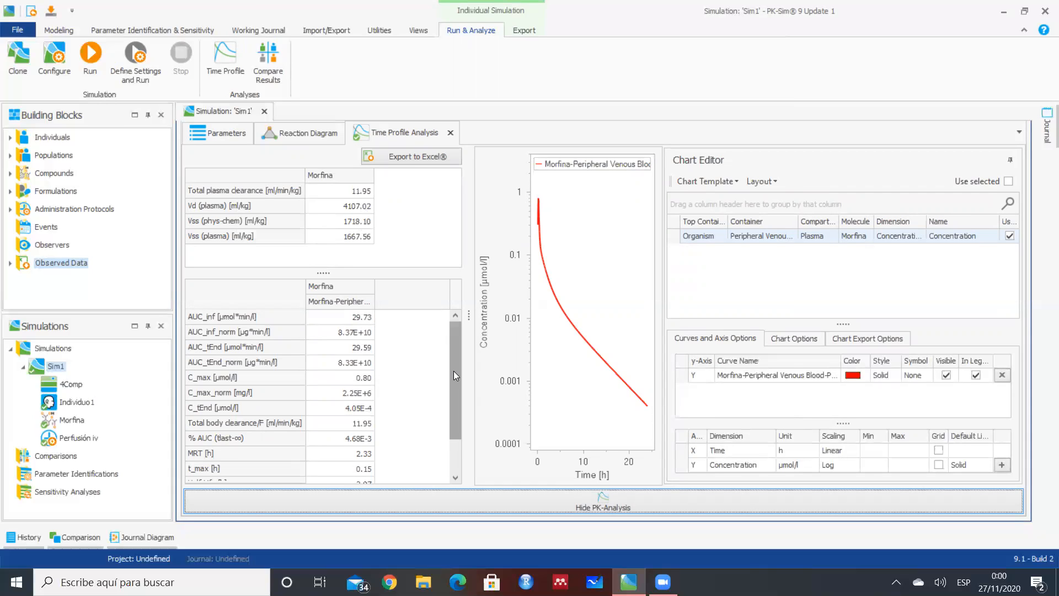
{"action": "mouse_move", "coordinate": [453, 371]}
{"action": "left_mouse_down"}
{"action": "mouse_move", "coordinate": [453, 415]}
{"action": "mouse_move", "coordinate": [459, 357]}
{"action": "left_mouse_up"}
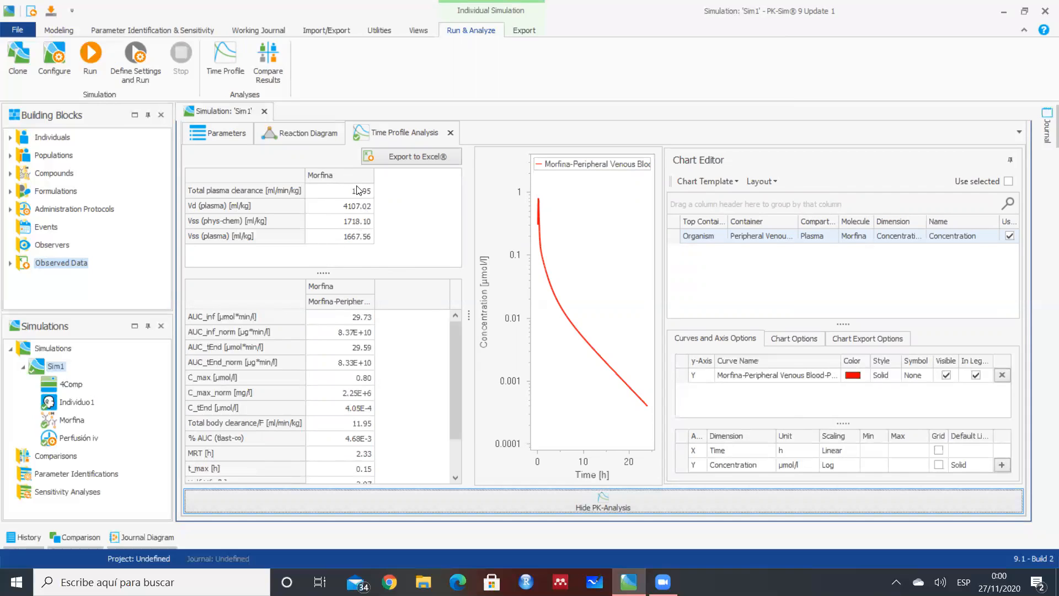
{"action": "left_click", "coordinate": [595, 504]}
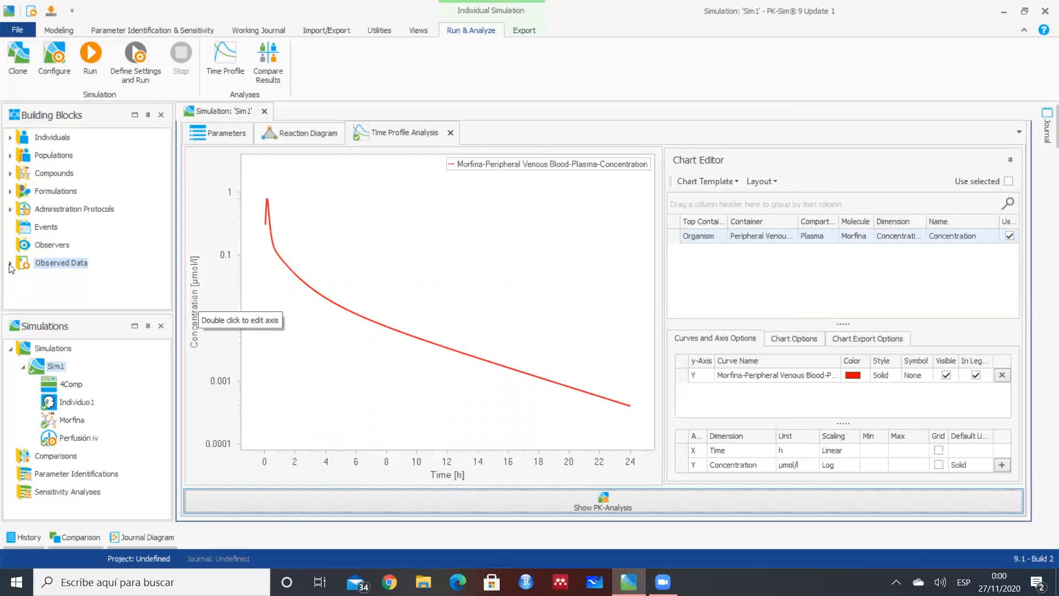
Overlay the Datos_morfina observed data on Sim1's time profile chart and close the simulation
{"action": "left_click", "coordinate": [10, 265]}
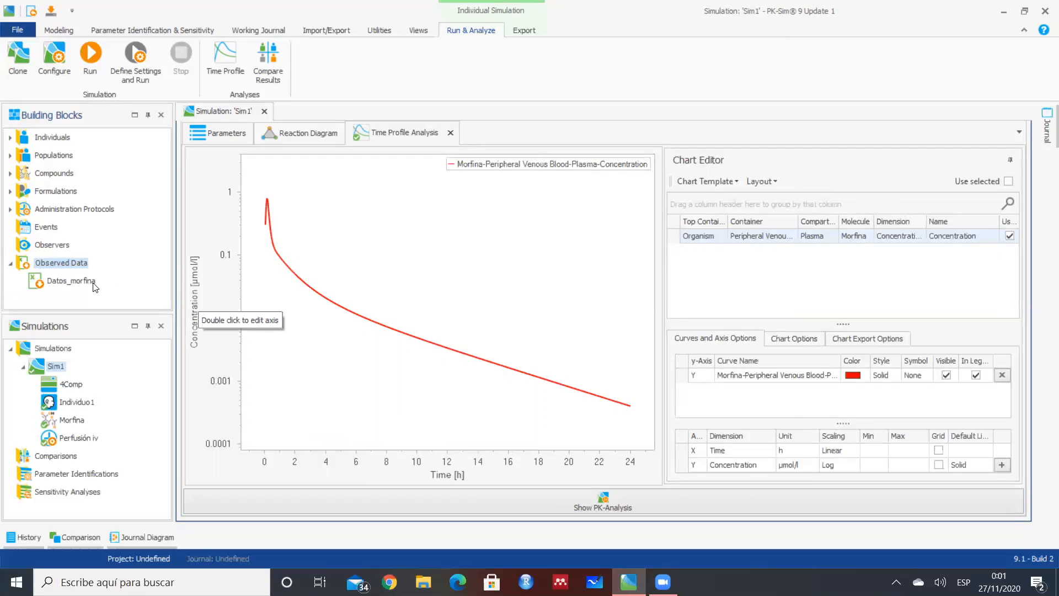
{"action": "left_click", "coordinate": [67, 282]}
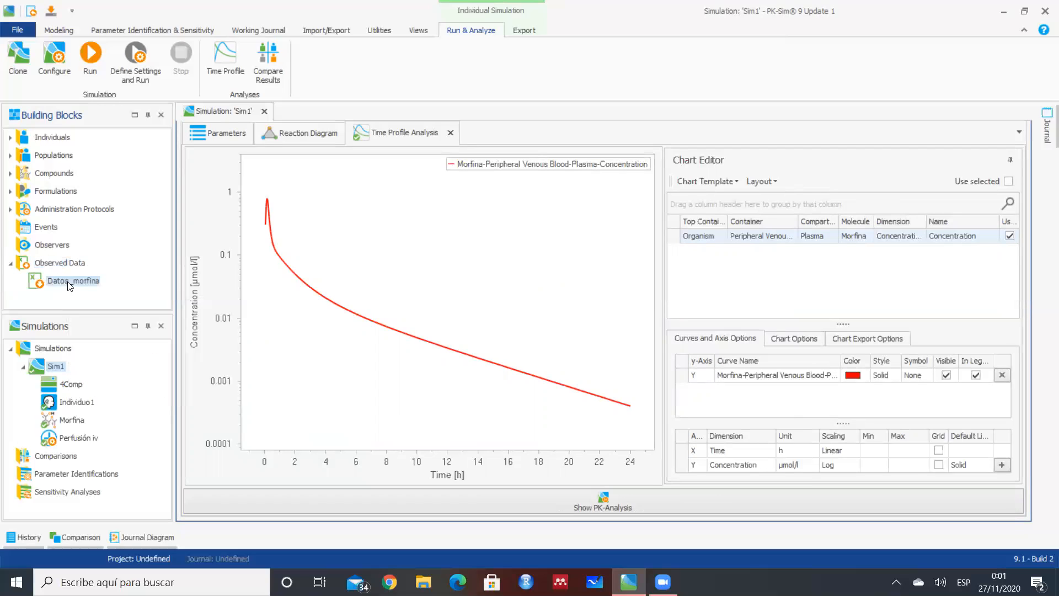
{"action": "left_click_drag", "start_coordinate": [323, 315], "coordinate": [321, 309]}
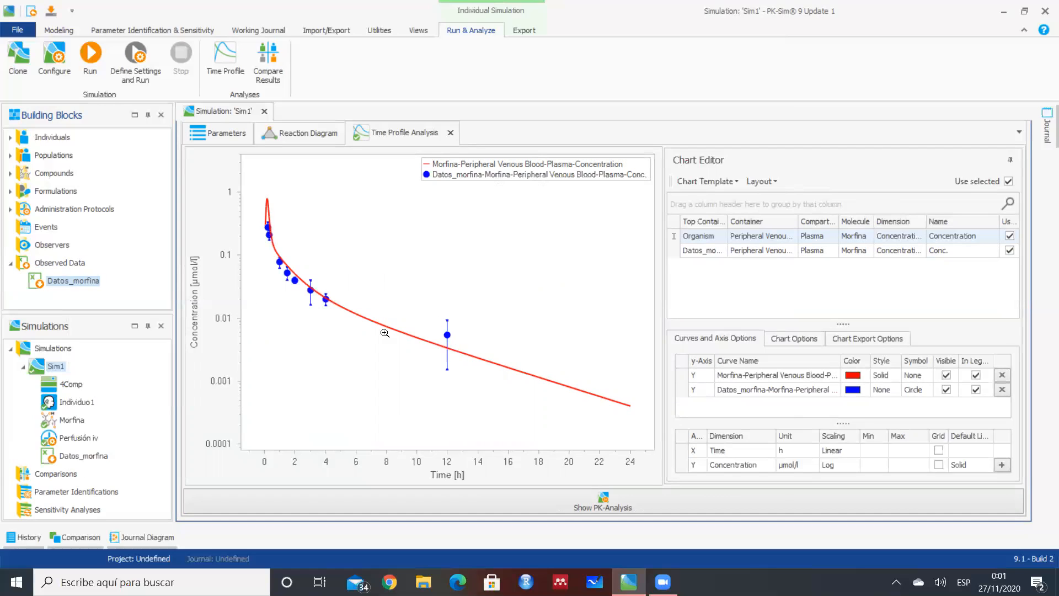
{"action": "mouse_move", "coordinate": [451, 349]}
{"action": "left_click", "coordinate": [266, 111]}
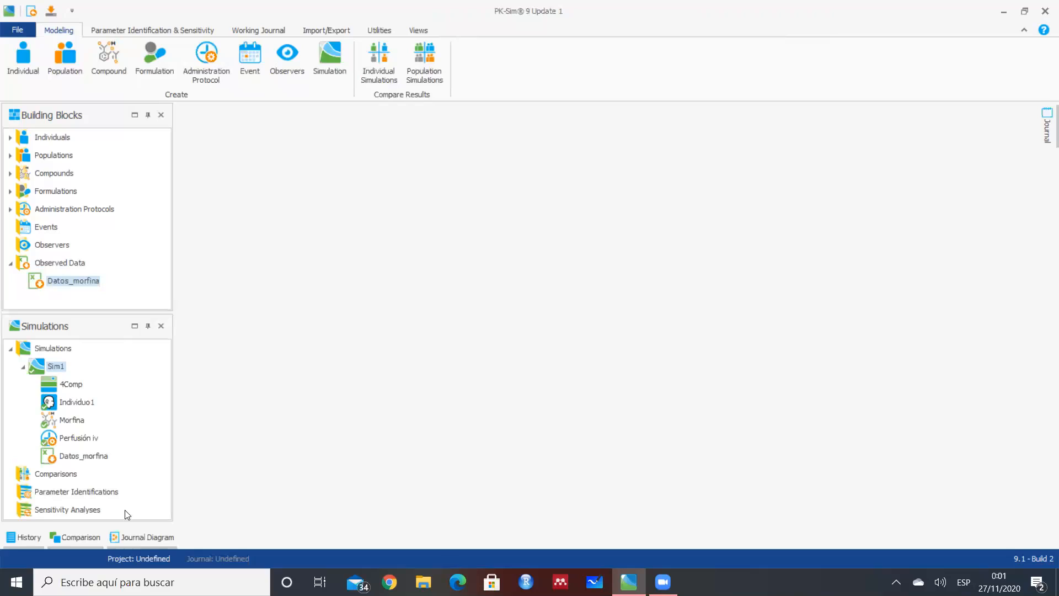
Add a new sensitivity analysis to the project
{"action": "left_click", "coordinate": [50, 511]}
{"action": "right_click", "coordinate": [67, 512]}
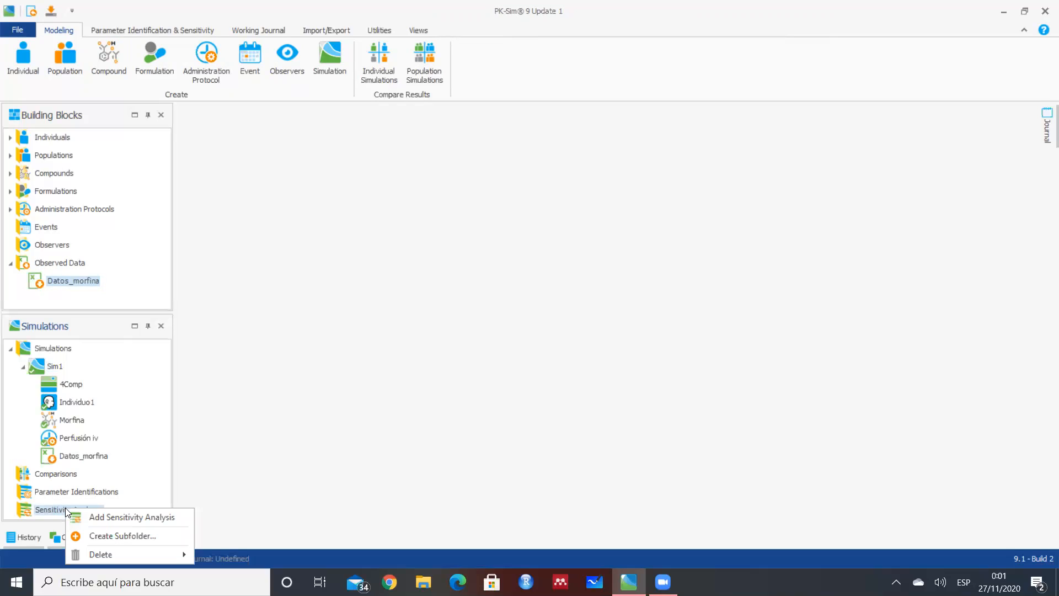
{"action": "left_click", "coordinate": [118, 517]}
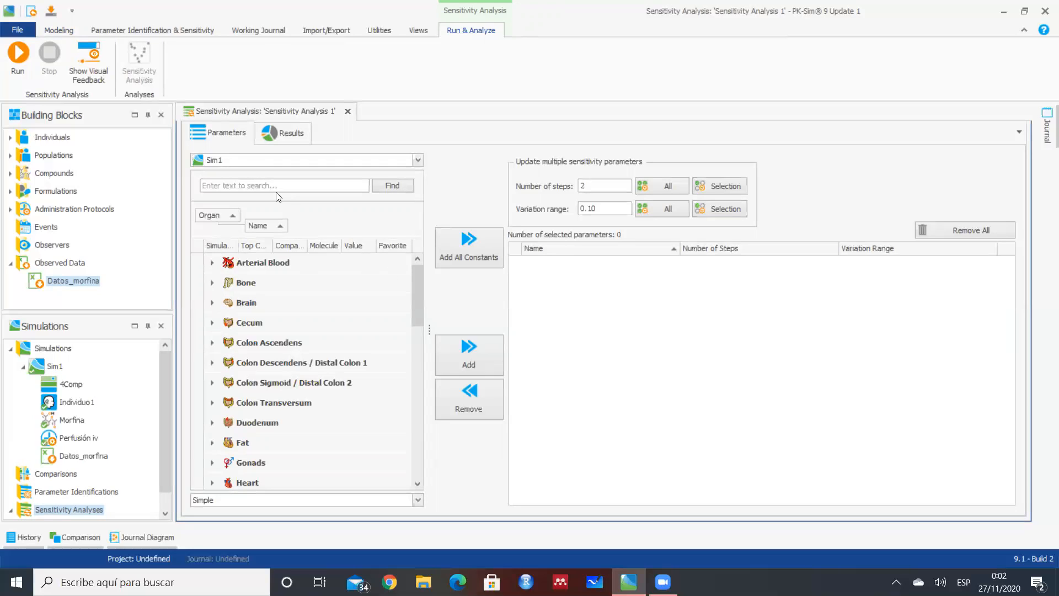
Search the Sim1 parameters for "lipo" and add Morfina's Lipophilicity to the sensitivity analysis
{"action": "type", "text": "lipo"}
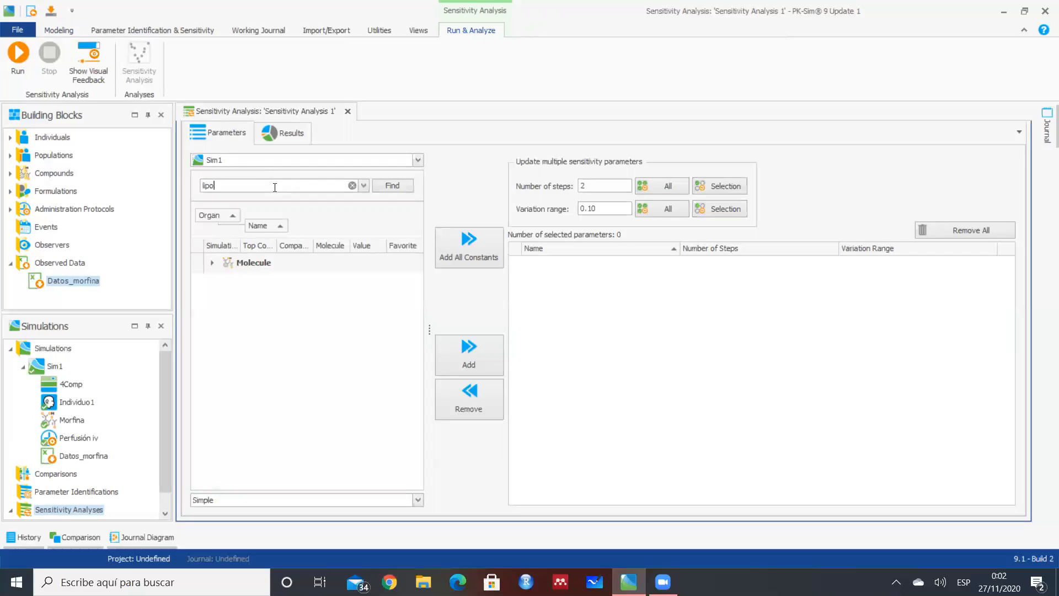
{"action": "left_click", "coordinate": [209, 270]}
{"action": "left_click", "coordinate": [212, 264]}
{"action": "left_click", "coordinate": [268, 282]}
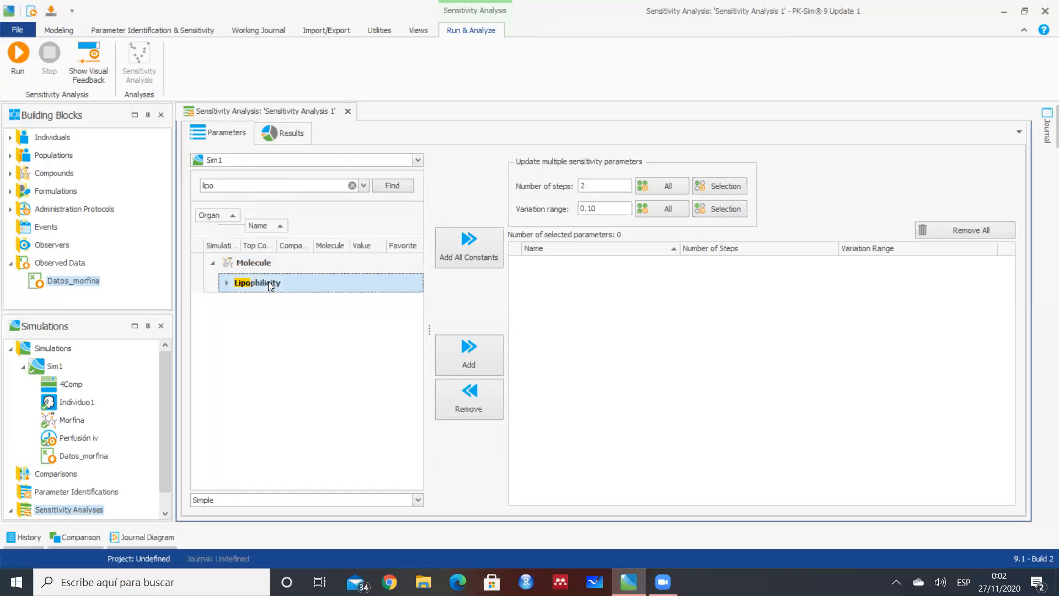
{"action": "left_click", "coordinate": [475, 348]}
Search for "reacti", clear all selected sensitivity parameters, and add the intrinsic clearance of Morfina's UGT2B7 reaction
{"action": "left_click", "coordinate": [352, 186]}
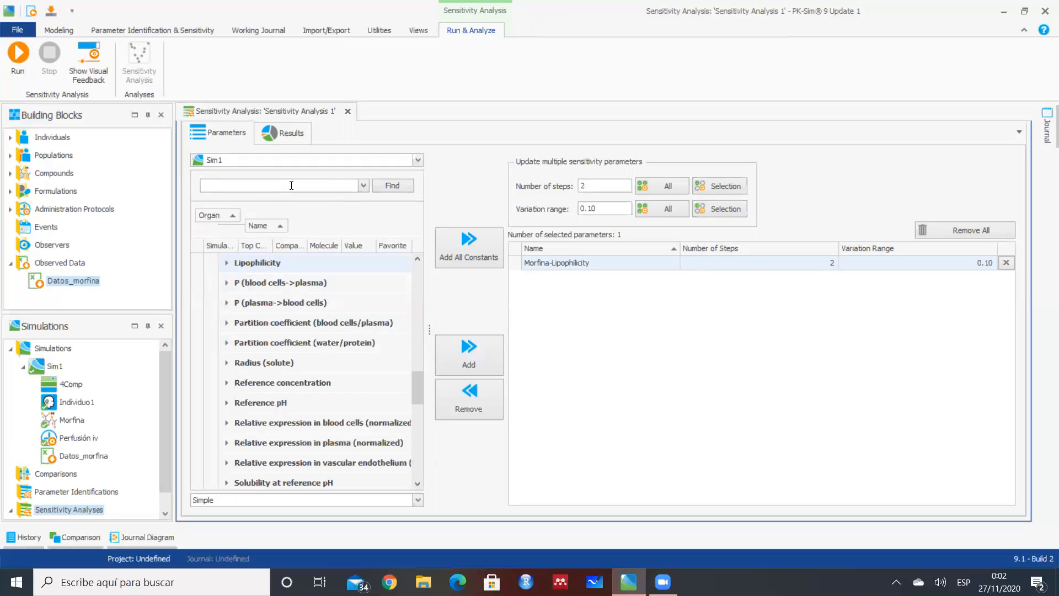
{"action": "type", "text": "reacti"}
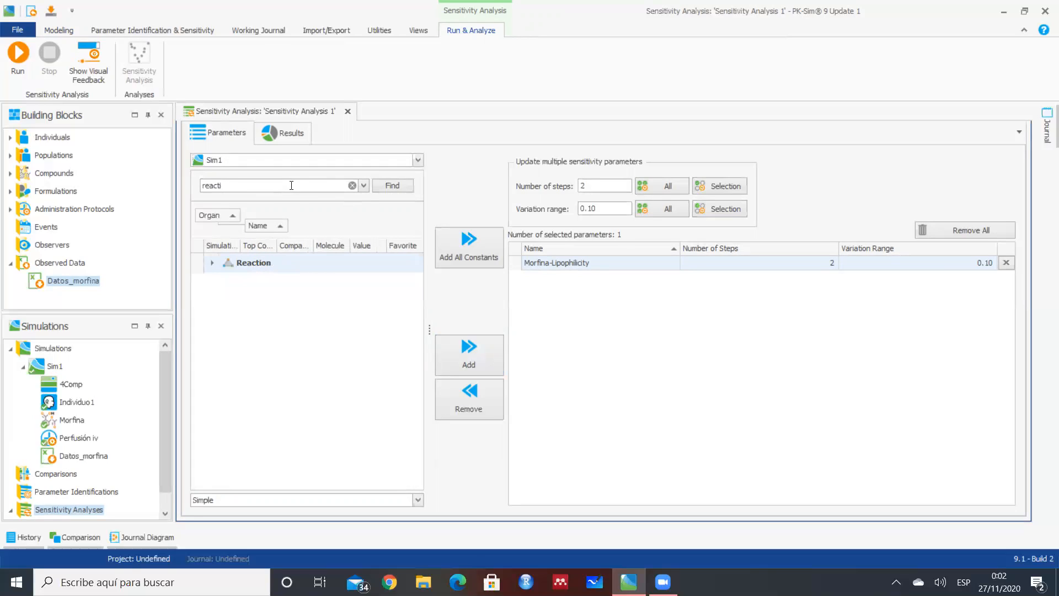
{"action": "left_click", "coordinate": [212, 263]}
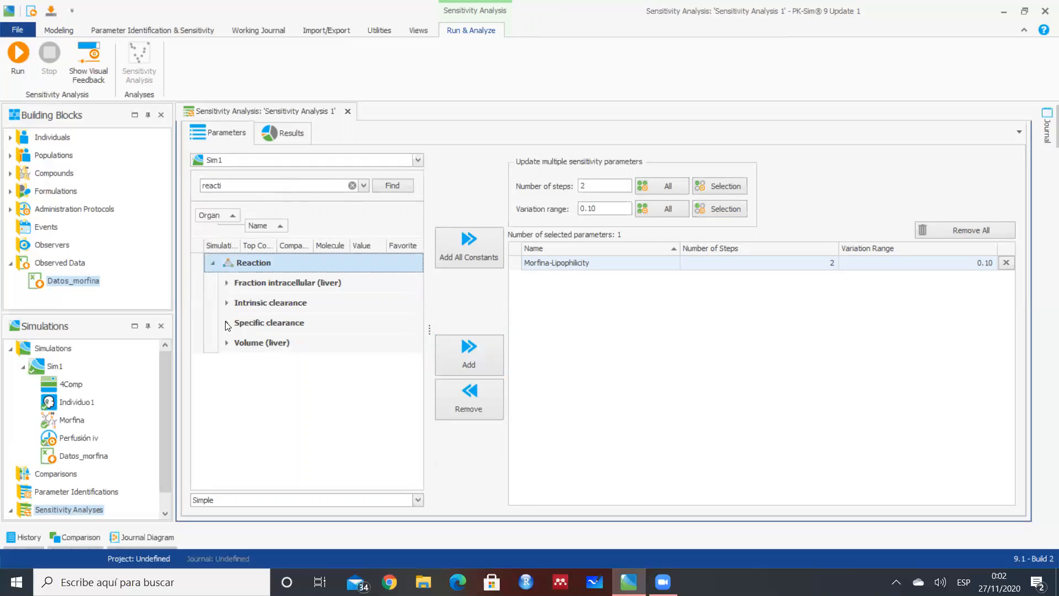
{"action": "left_click", "coordinate": [227, 302]}
{"action": "left_click", "coordinate": [254, 321]}
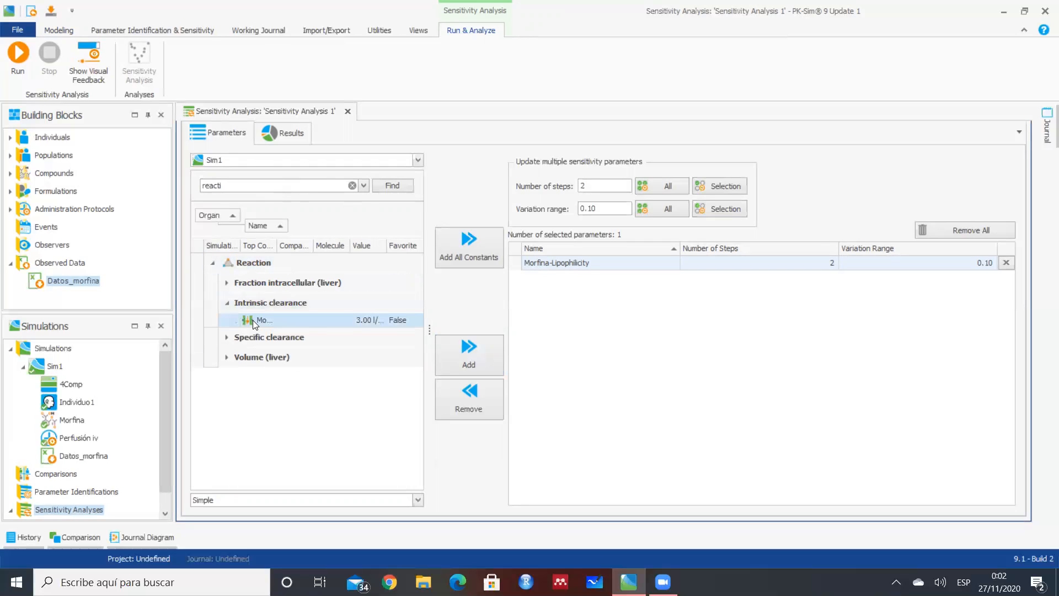
{"action": "left_click", "coordinate": [448, 249]}
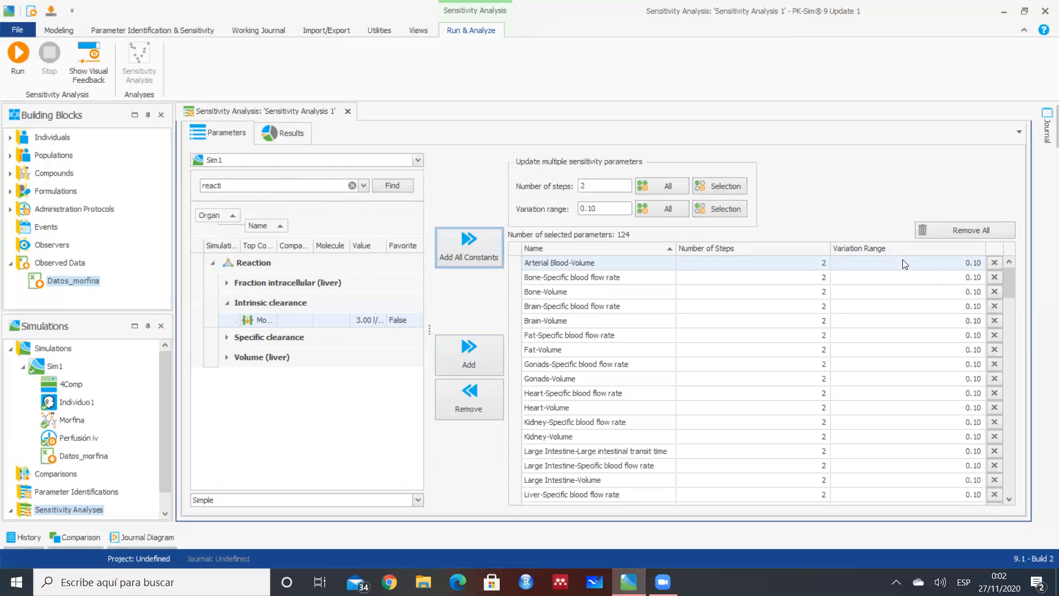
{"action": "left_click", "coordinate": [951, 235]}
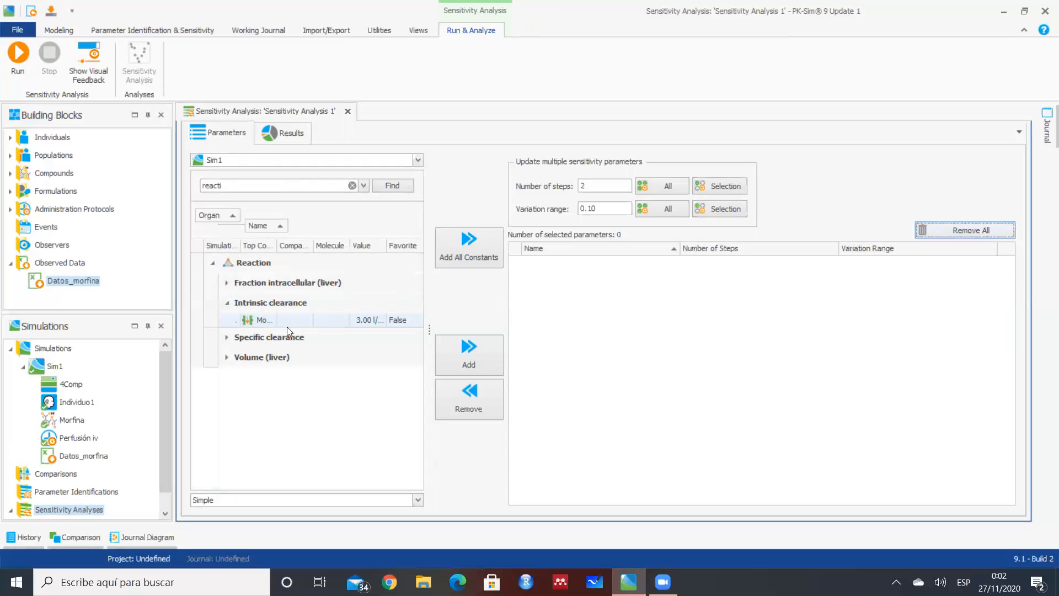
{"action": "left_click", "coordinate": [462, 358]}
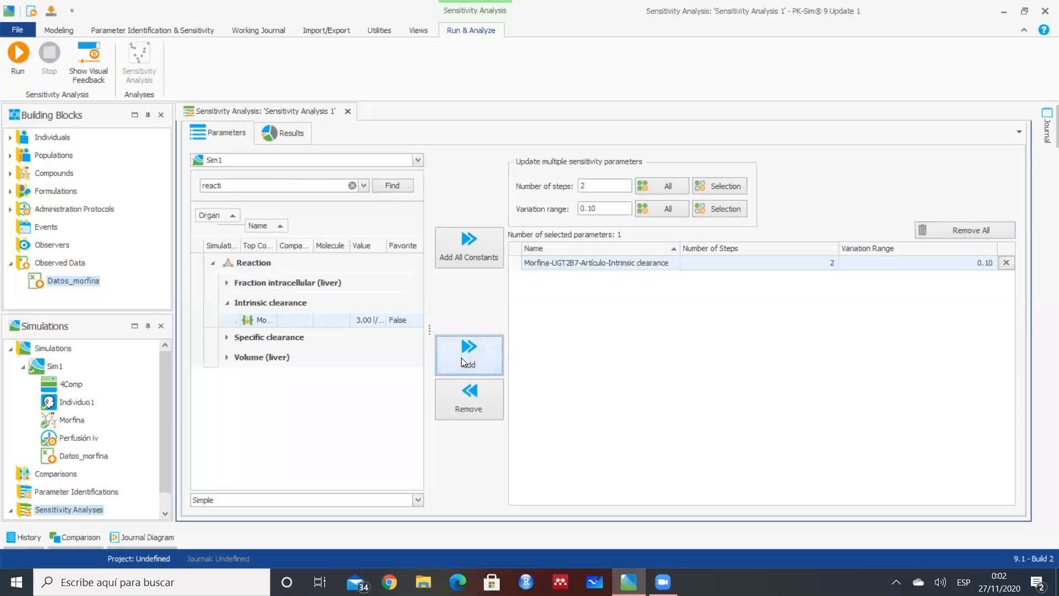
Find Morfina's Lipophilicity with the search "lipo" and add it again alongside the intrinsic clearance
{"action": "left_click", "coordinate": [352, 186]}
{"action": "type", "text": "lipo"}
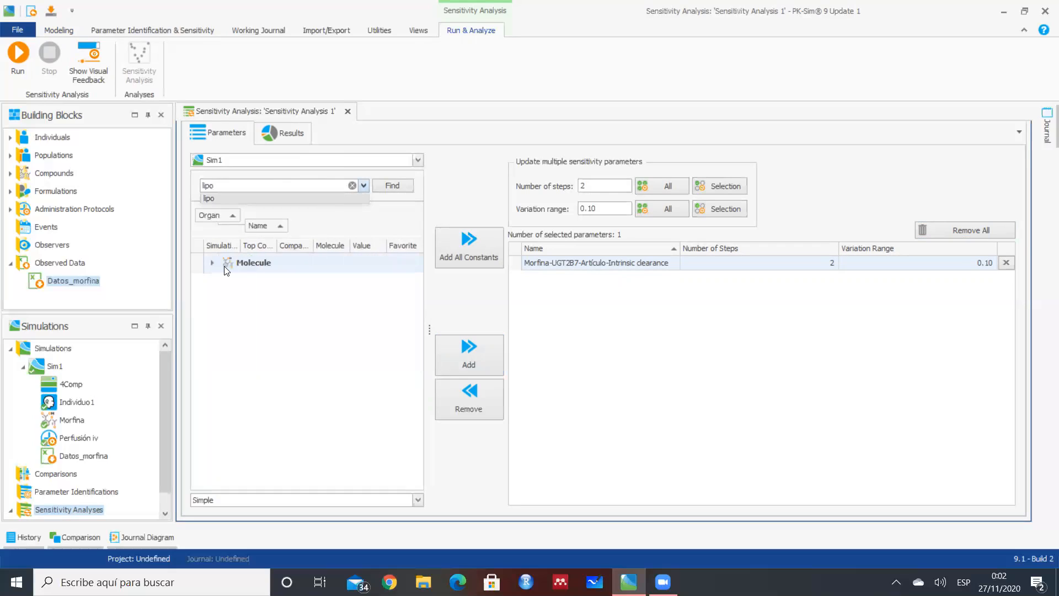
{"action": "left_click", "coordinate": [216, 266]}
{"action": "left_click", "coordinate": [213, 262]}
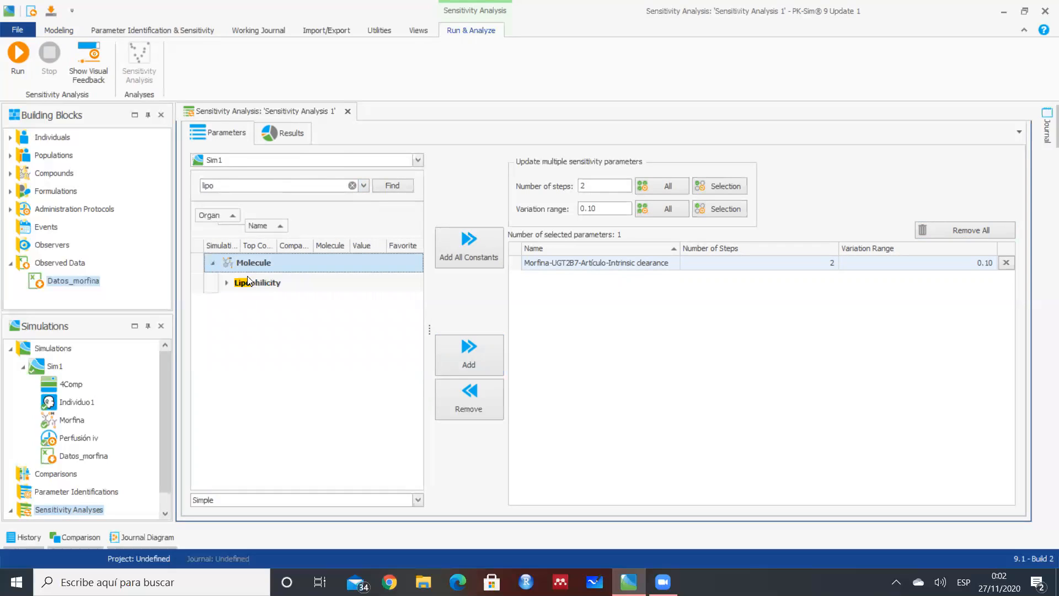
{"action": "left_click", "coordinate": [249, 280]}
{"action": "left_click", "coordinate": [483, 349]}
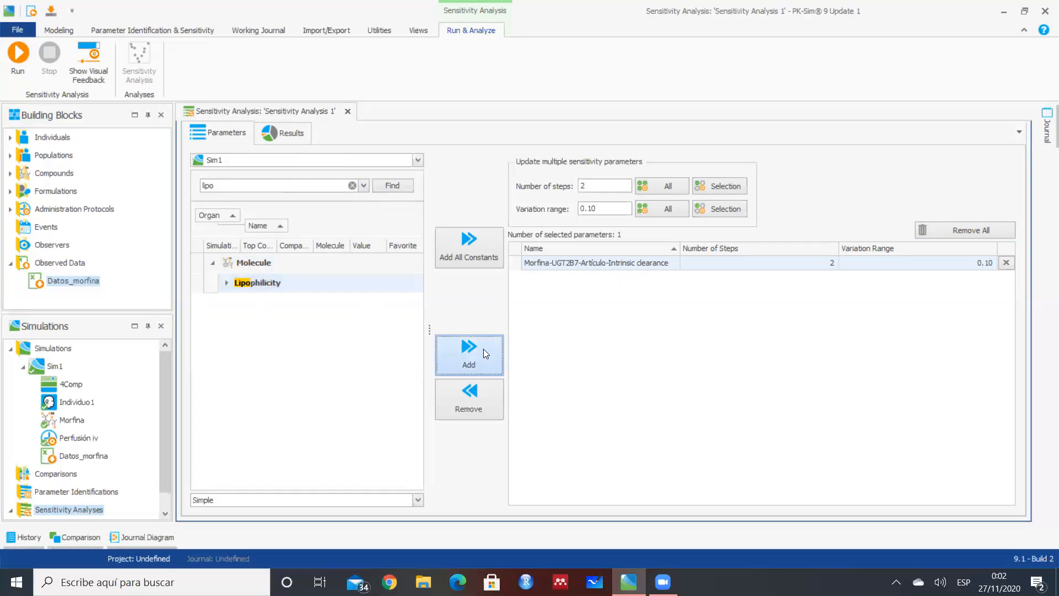
Search for "fraction" and add Morfina's Fraction unbound (plasma, reference value) to the sensitivity parameters
{"action": "left_click", "coordinate": [352, 186]}
{"action": "type", "text": "fr"}
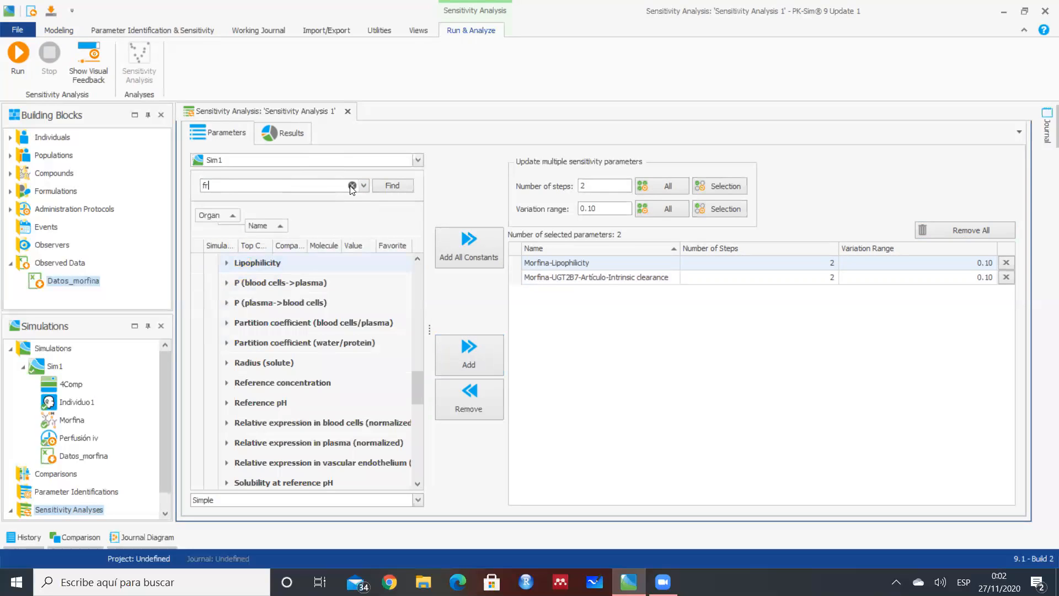
{"action": "type", "text": "action"}
{"action": "key", "text": "Return"}
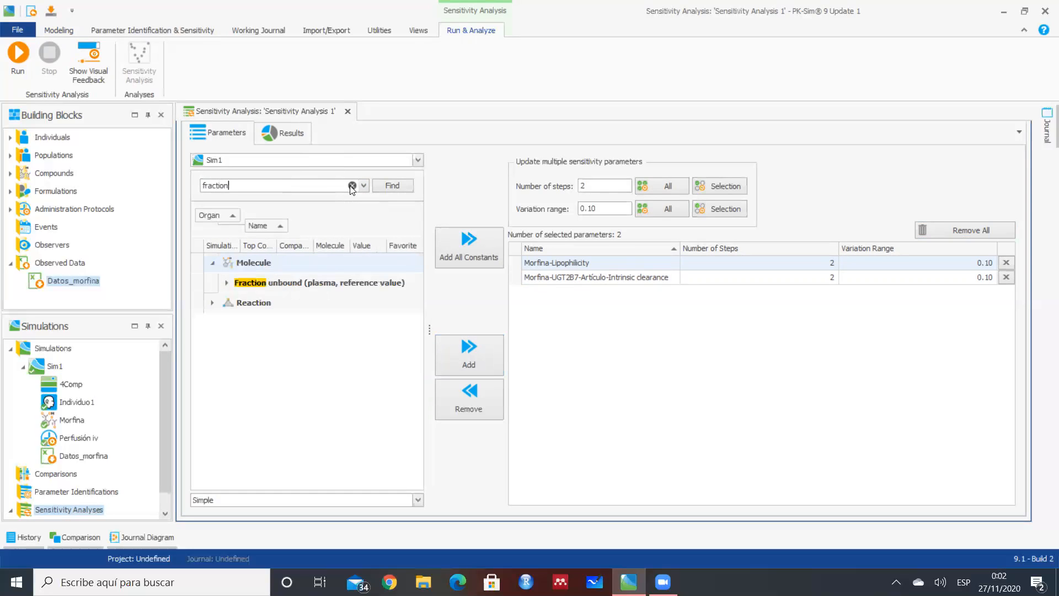
{"action": "left_click", "coordinate": [257, 283]}
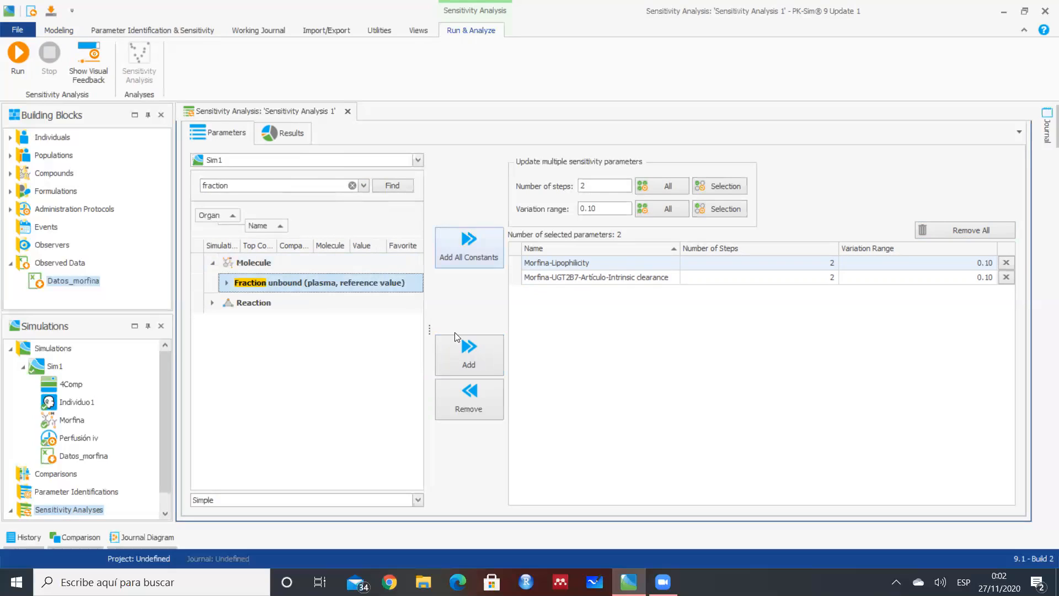
{"action": "left_click", "coordinate": [460, 359]}
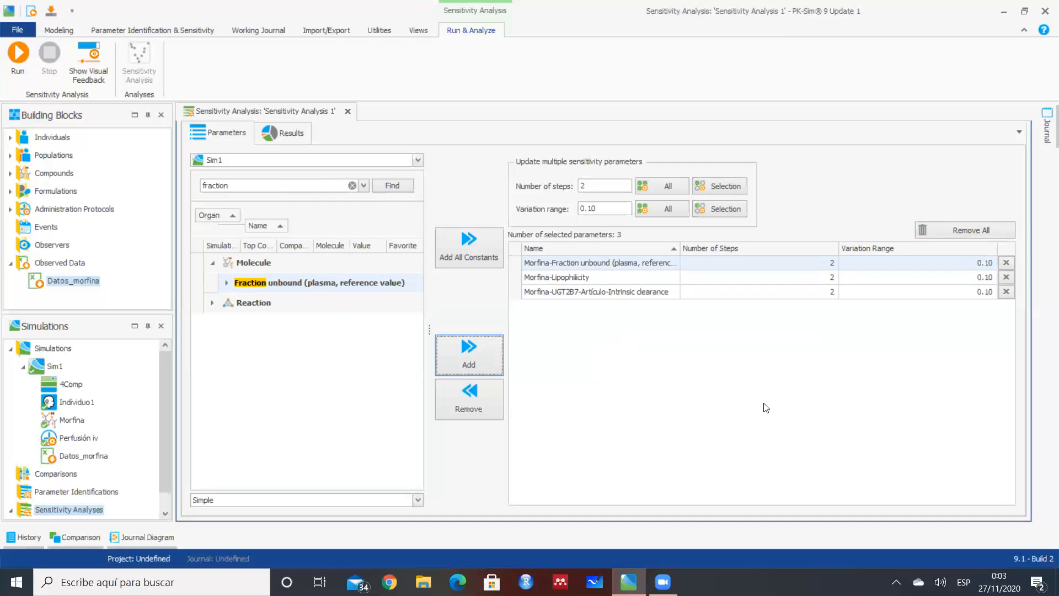
Run the sensitivity analysis on the three Morfina parameters, review its PK-parameter results and create the sensitivity chart
{"action": "left_click", "coordinate": [20, 50]}
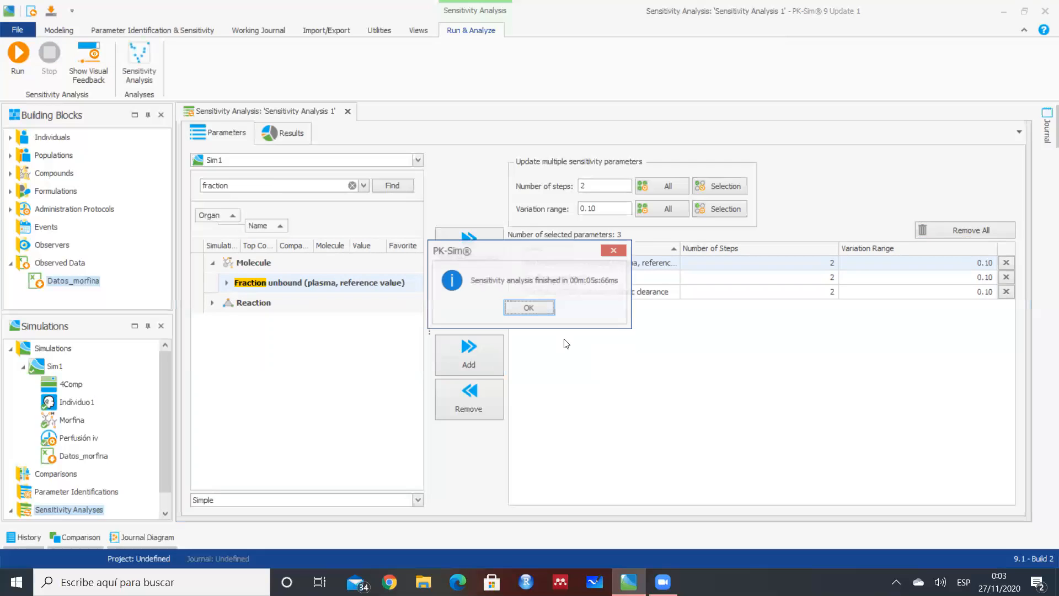
{"action": "left_click", "coordinate": [530, 307]}
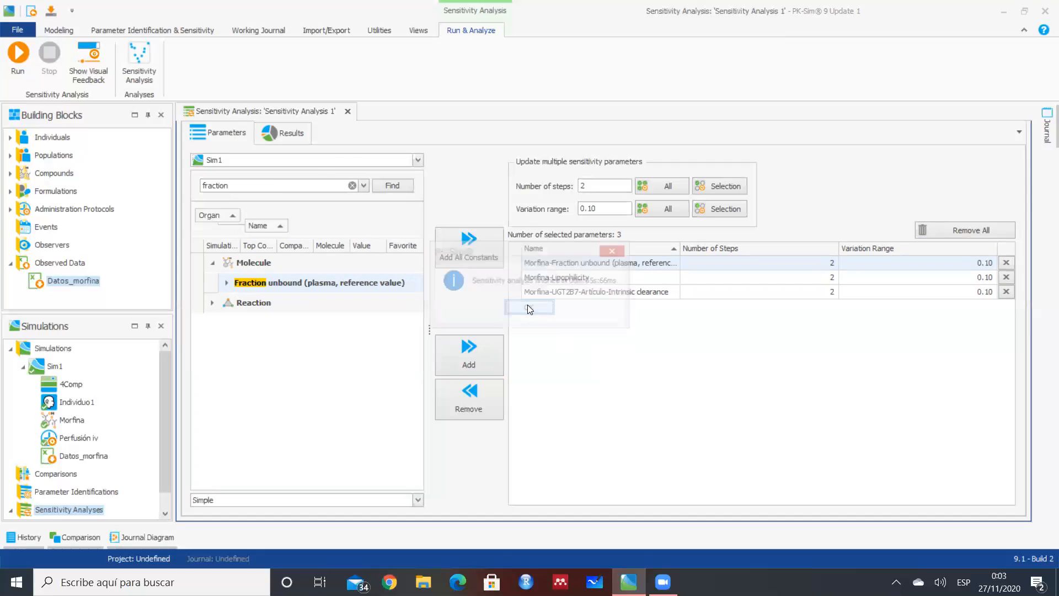
{"action": "left_click", "coordinate": [300, 143]}
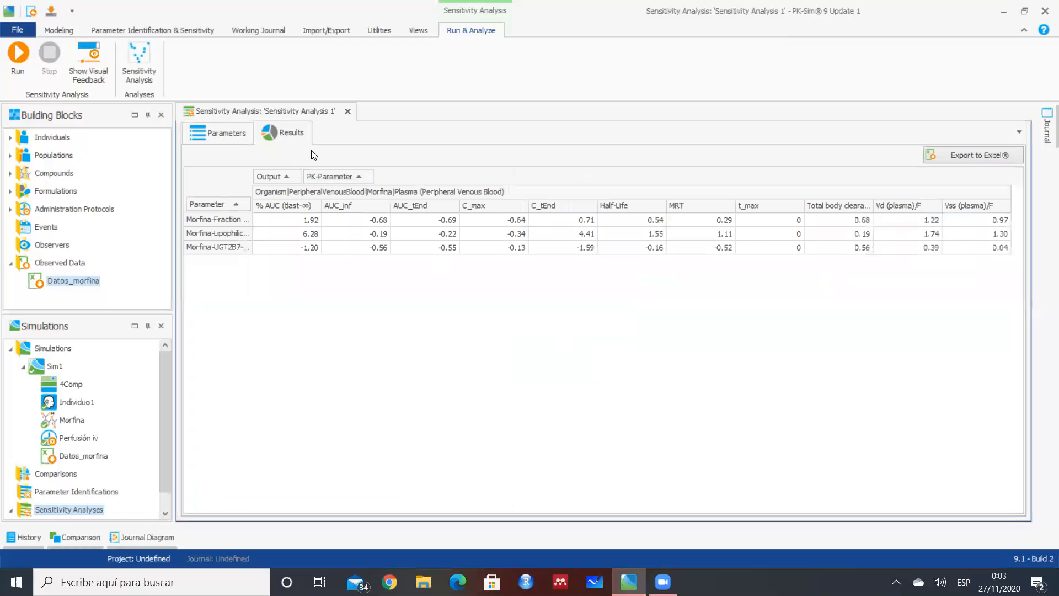
{"action": "left_click", "coordinate": [139, 62]}
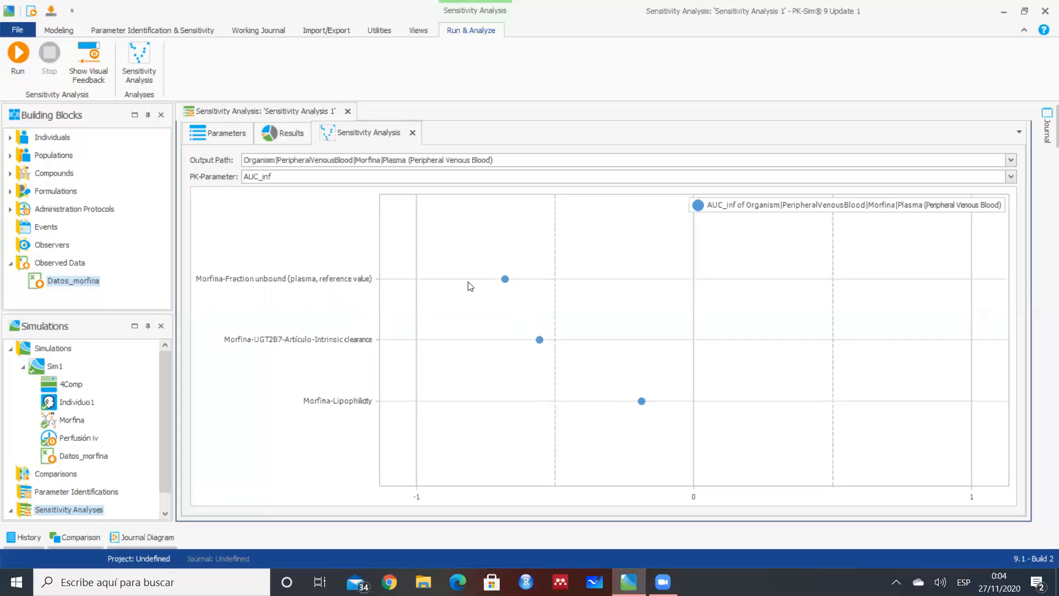
Add a new parameter identification and include Sim1 as its simulation
{"action": "left_click", "coordinate": [11, 511]}
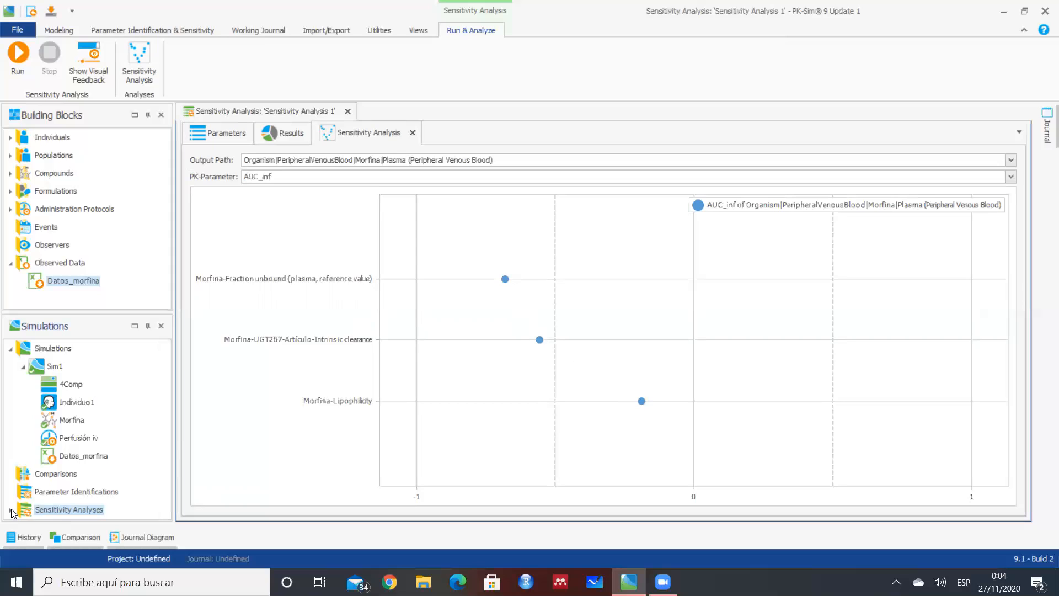
{"action": "right_click", "coordinate": [74, 494]}
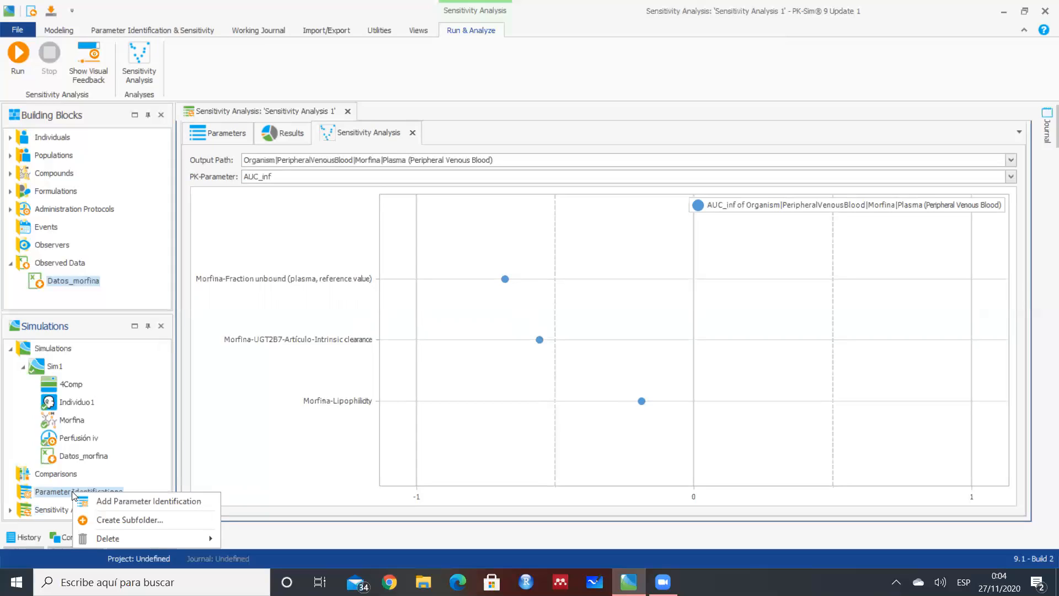
{"action": "left_click", "coordinate": [100, 501]}
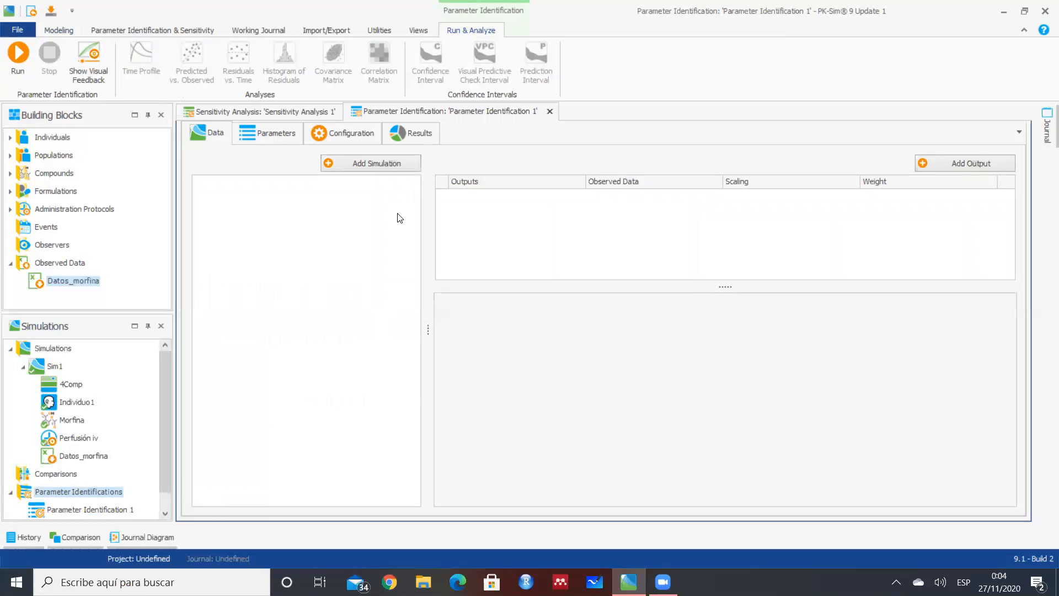
{"action": "left_click", "coordinate": [381, 163]}
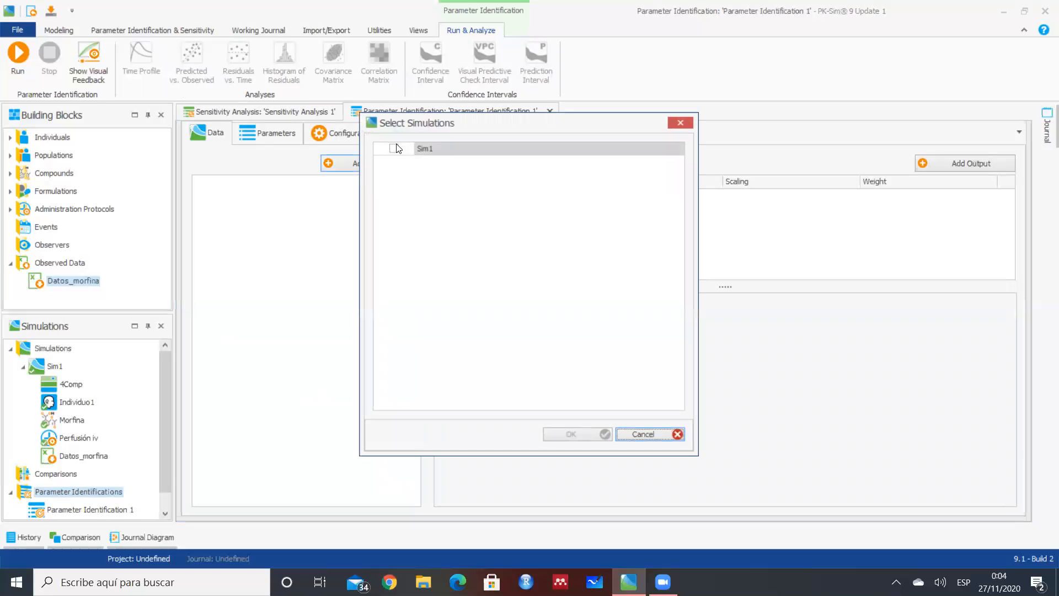
{"action": "left_click", "coordinate": [395, 148]}
{"action": "left_click", "coordinate": [588, 432]}
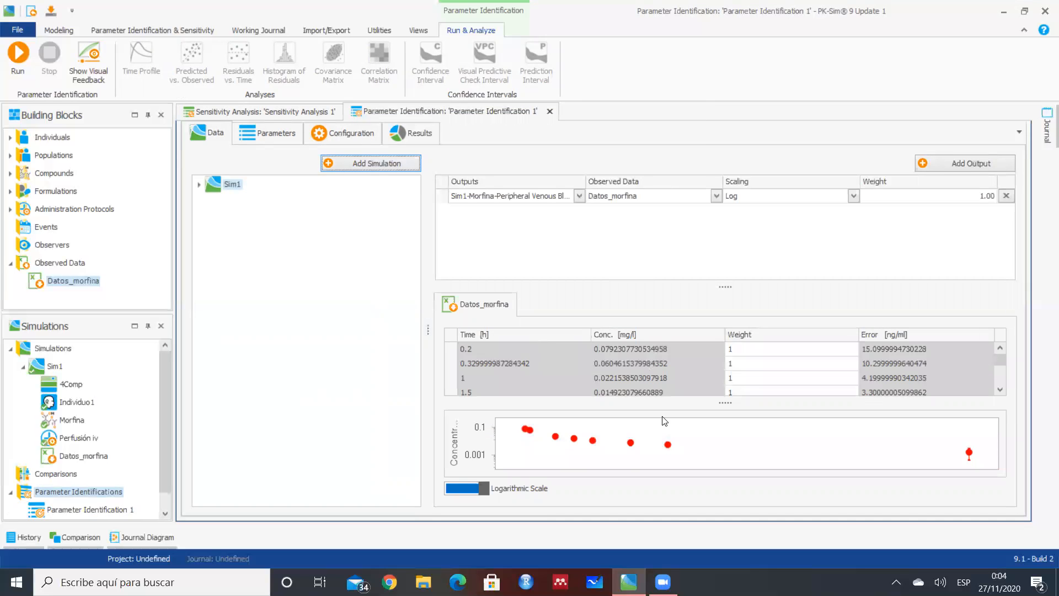
Search the identification's parameters for "fraction" and add Morfina's Fraction unbound (plasma, reference value) as an identification parameter
{"action": "left_click", "coordinate": [268, 134]}
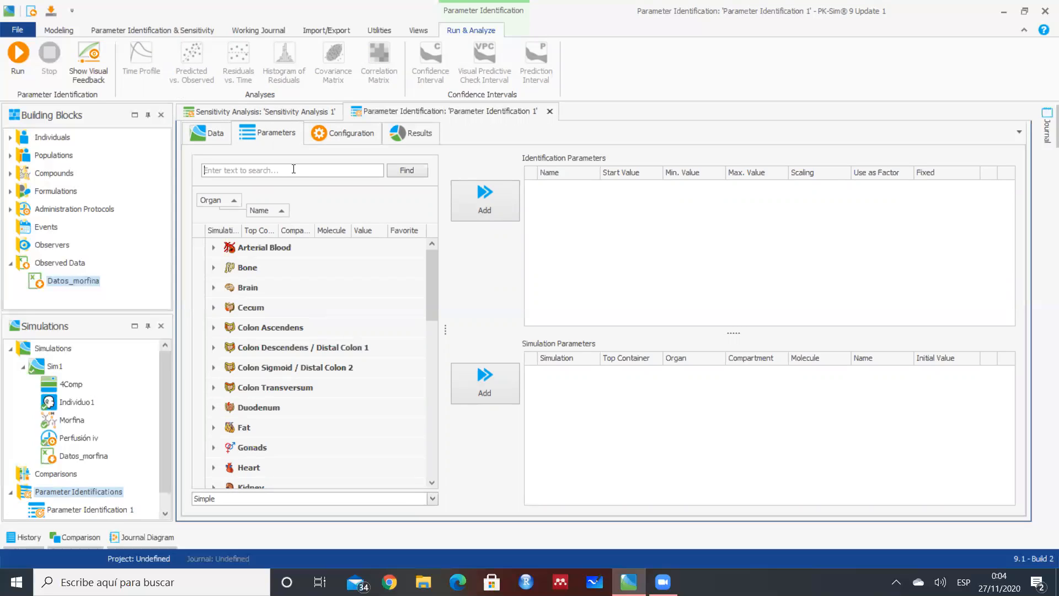
{"action": "type", "text": "fraction"}
{"action": "key", "text": "Return"}
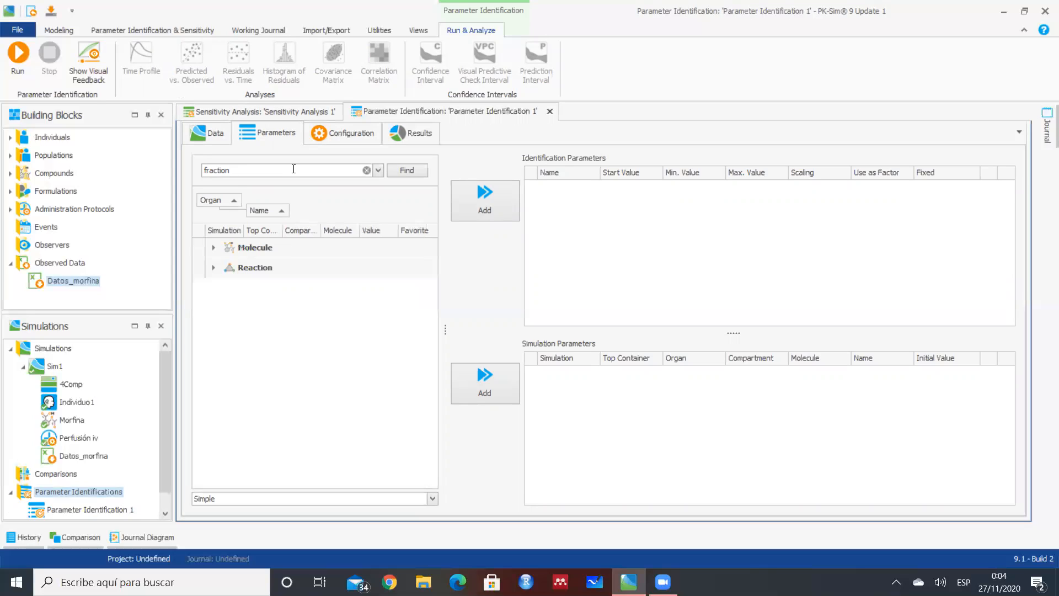
{"action": "left_click", "coordinate": [213, 248]}
{"action": "left_click", "coordinate": [269, 271]}
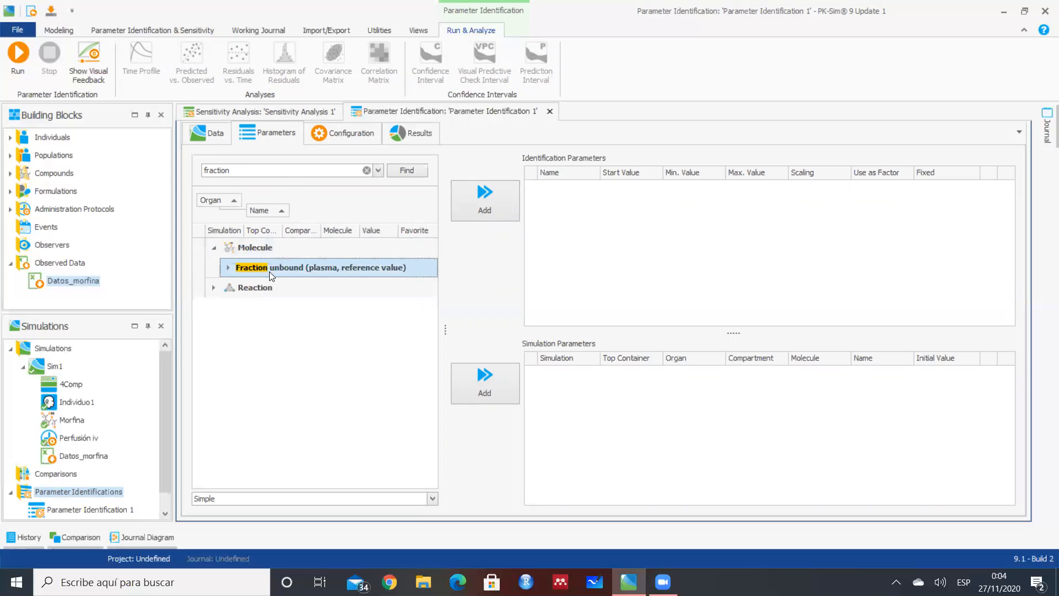
{"action": "left_click", "coordinate": [514, 207]}
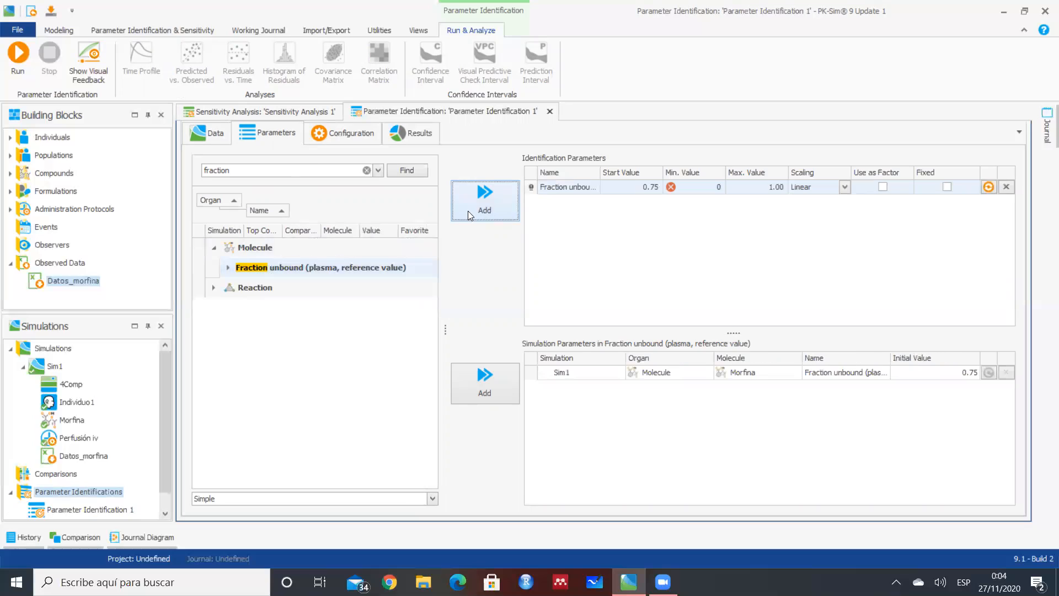
Search for "reaction" and add the intrinsic clearance of Morfina's UGT2B7 reaction as a second identification parameter
{"action": "left_click", "coordinate": [213, 288]}
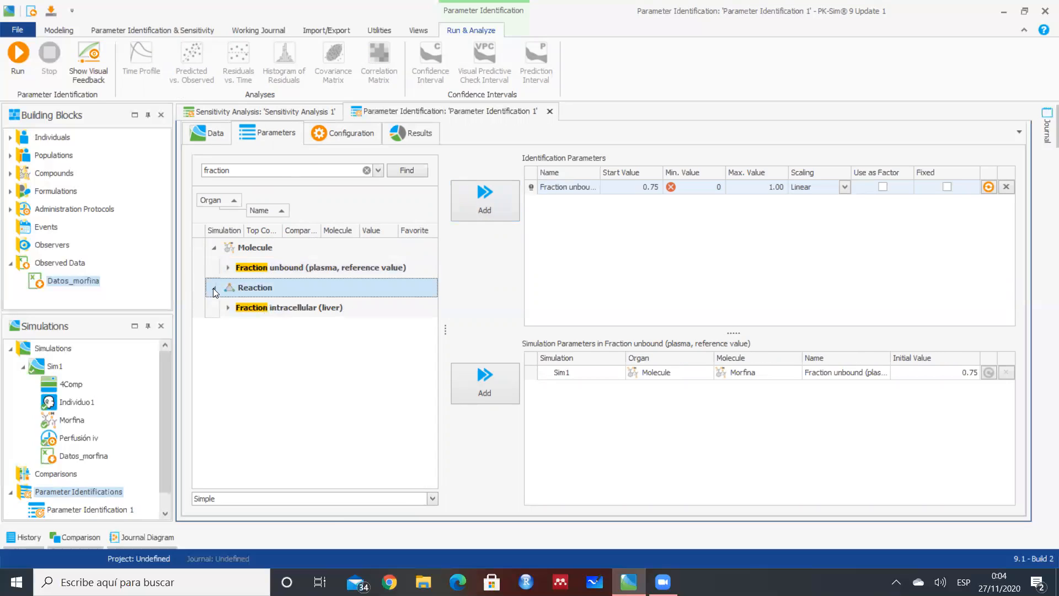
{"action": "left_click", "coordinate": [363, 169]}
{"action": "type", "text": "reaction"}
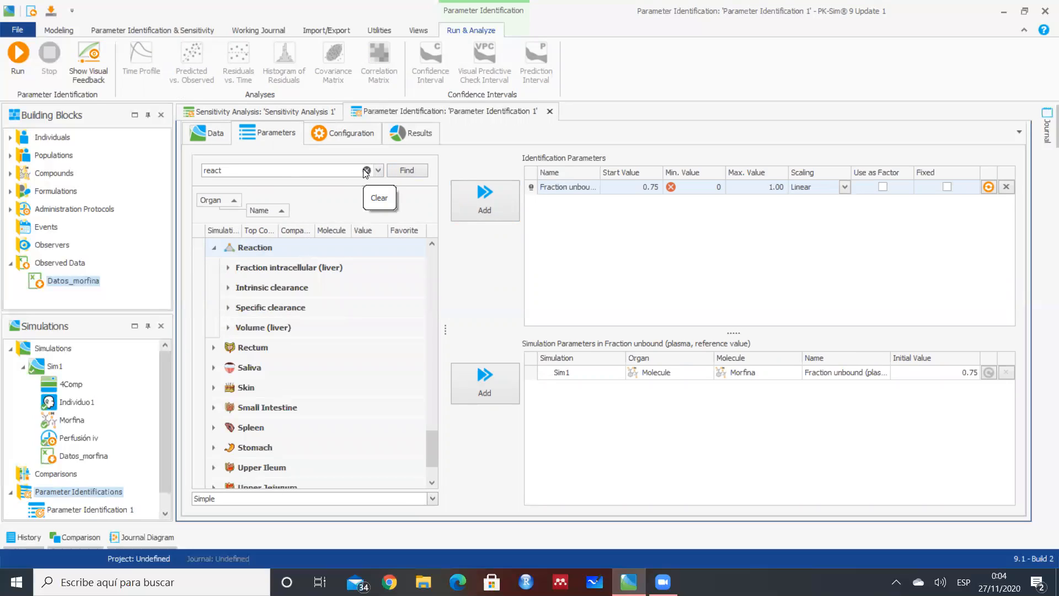
{"action": "left_click", "coordinate": [223, 288]}
{"action": "left_click", "coordinate": [228, 287]}
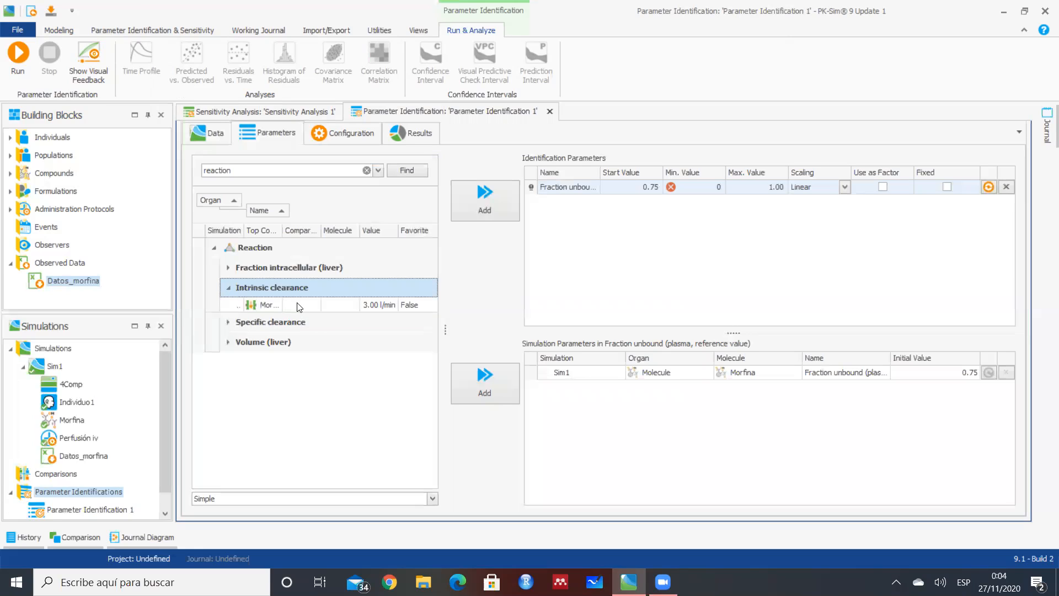
{"action": "left_click", "coordinate": [300, 306]}
{"action": "left_click", "coordinate": [511, 202]}
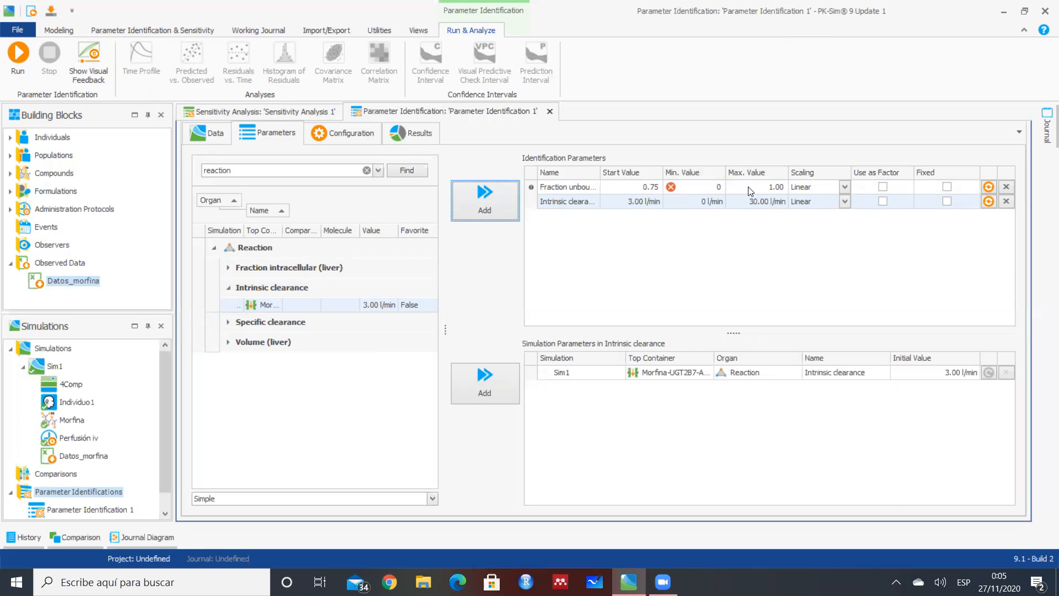
Set the identification range of Fraction unbound to a minimum of 0.60 and a maximum of 0.99
{"action": "left_click", "coordinate": [712, 190]}
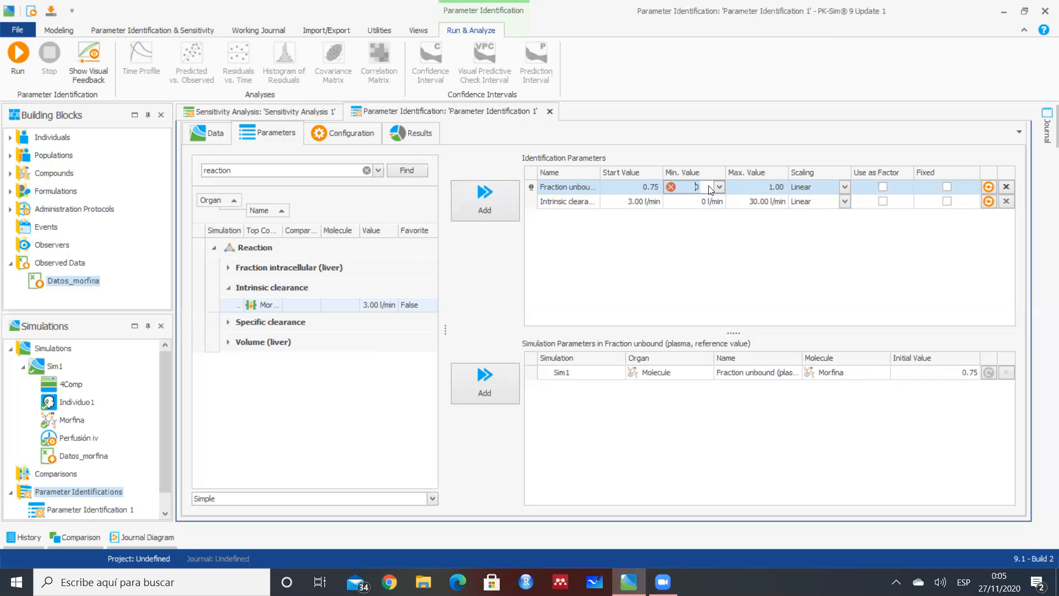
{"action": "type", "text": ",6"}
{"action": "left_click", "coordinate": [762, 188]}
{"action": "type", "text": "0,99"}
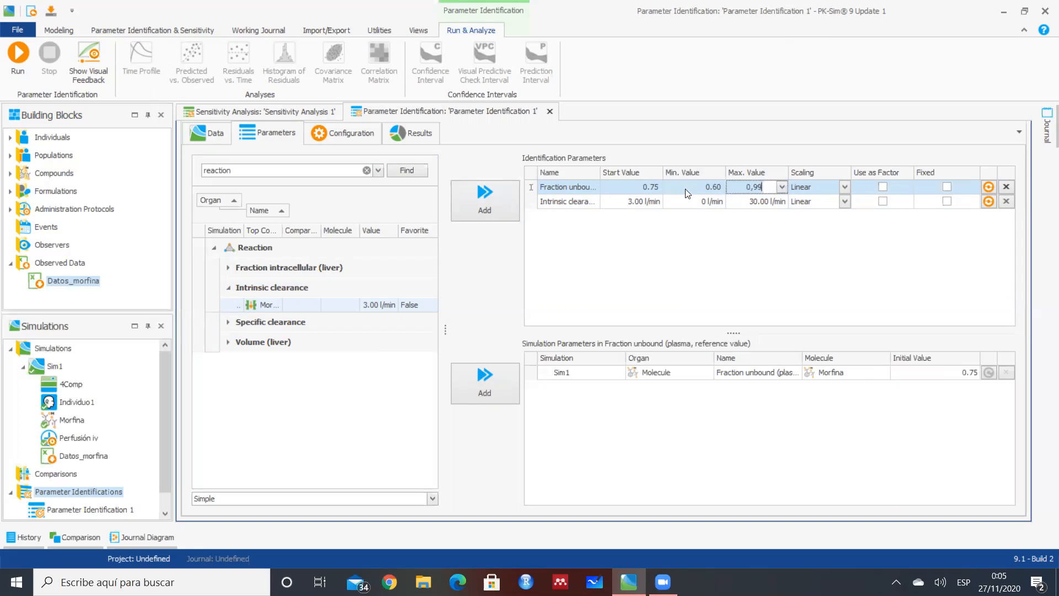
Set the identification range of Intrinsic clearance to a minimum of 0.35 l/min and a maximum of 3.00 l/min
{"action": "left_click", "coordinate": [706, 203]}
{"action": "type", "text": "0,35 l..."}
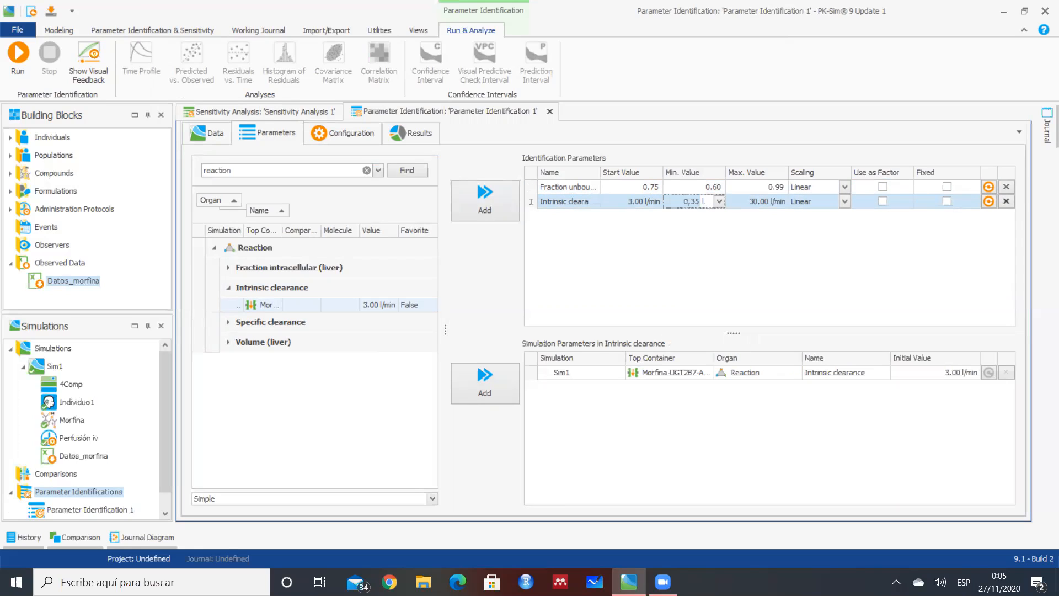
{"action": "left_click", "coordinate": [766, 205]}
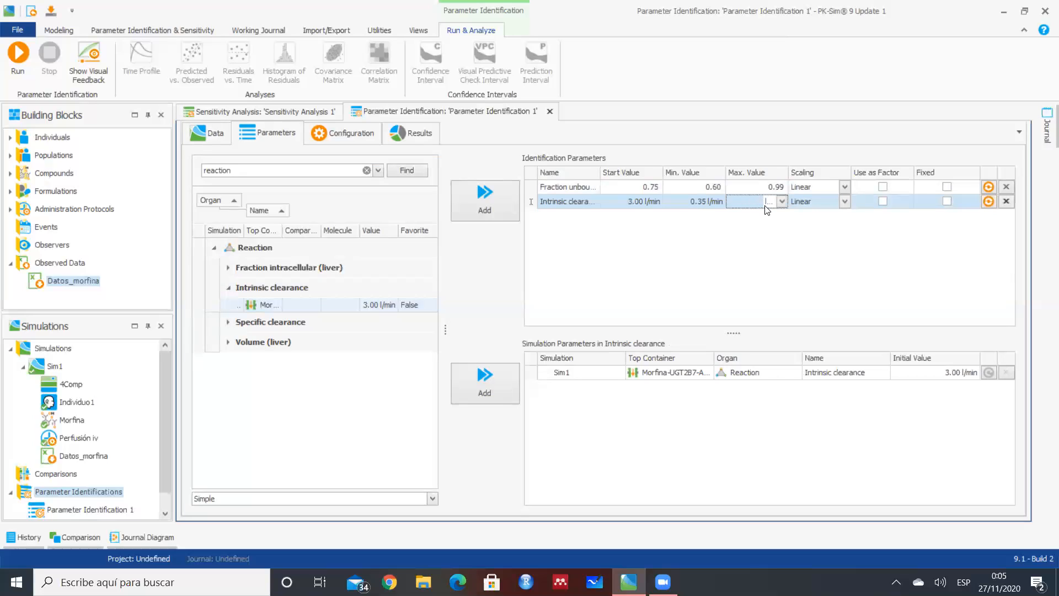
{"action": "left_click", "coordinate": [776, 252]}
Run the parameter identification and inspect the optimal values of Fraction unbound and Intrinsic clearance in its results
{"action": "left_click", "coordinate": [8, 64]}
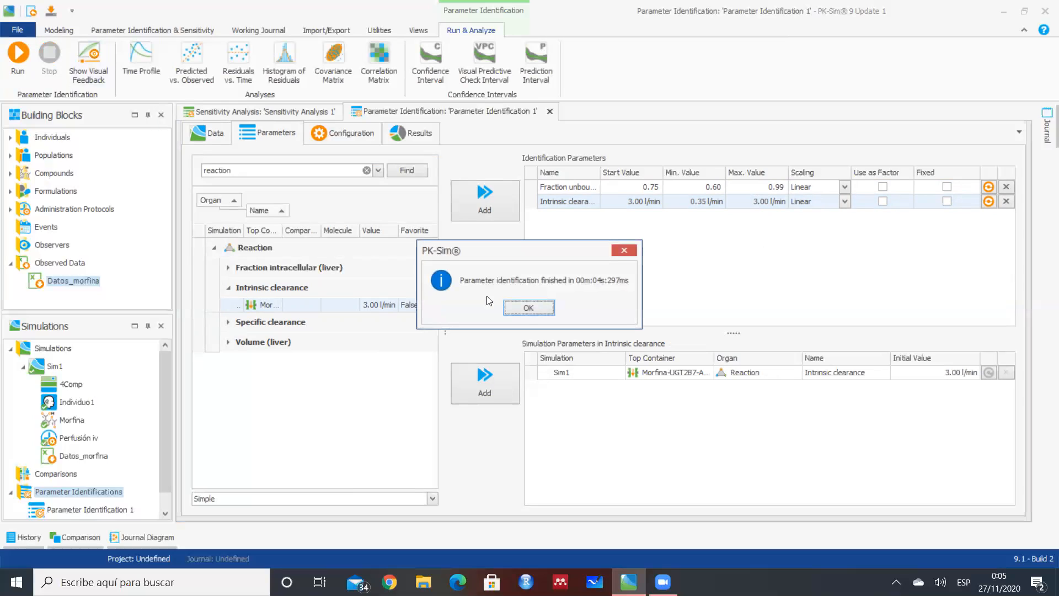
{"action": "left_click", "coordinate": [528, 308]}
{"action": "left_click", "coordinate": [431, 134]}
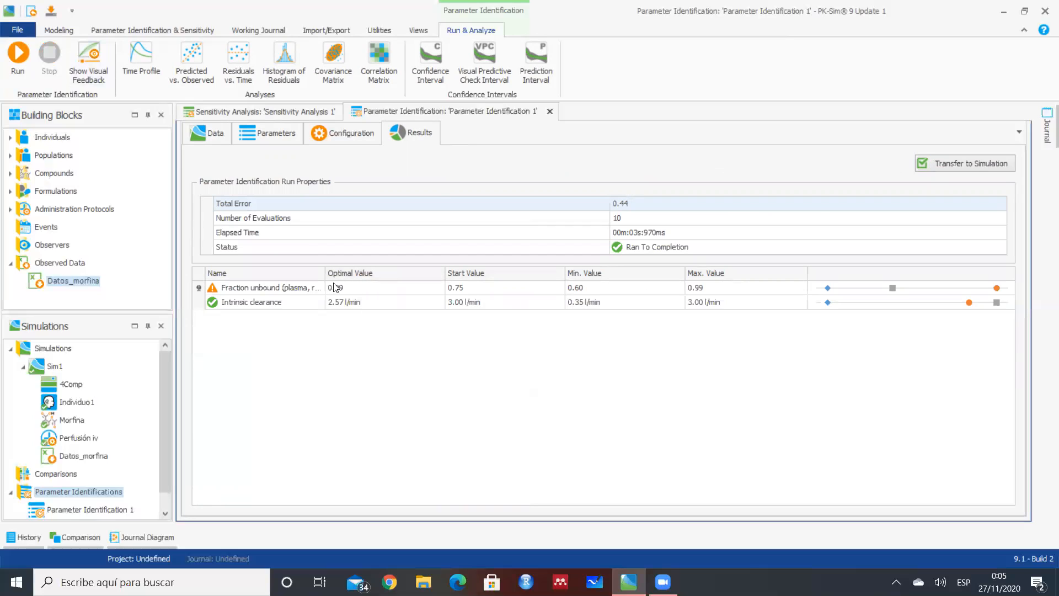
{"action": "left_click", "coordinate": [352, 289]}
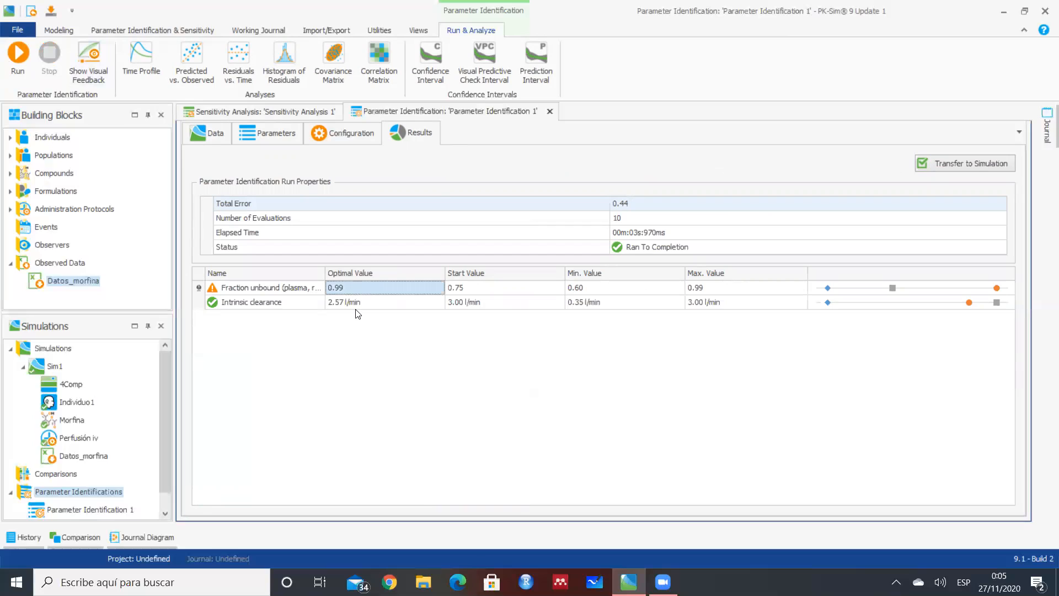
{"action": "left_click", "coordinate": [353, 304]}
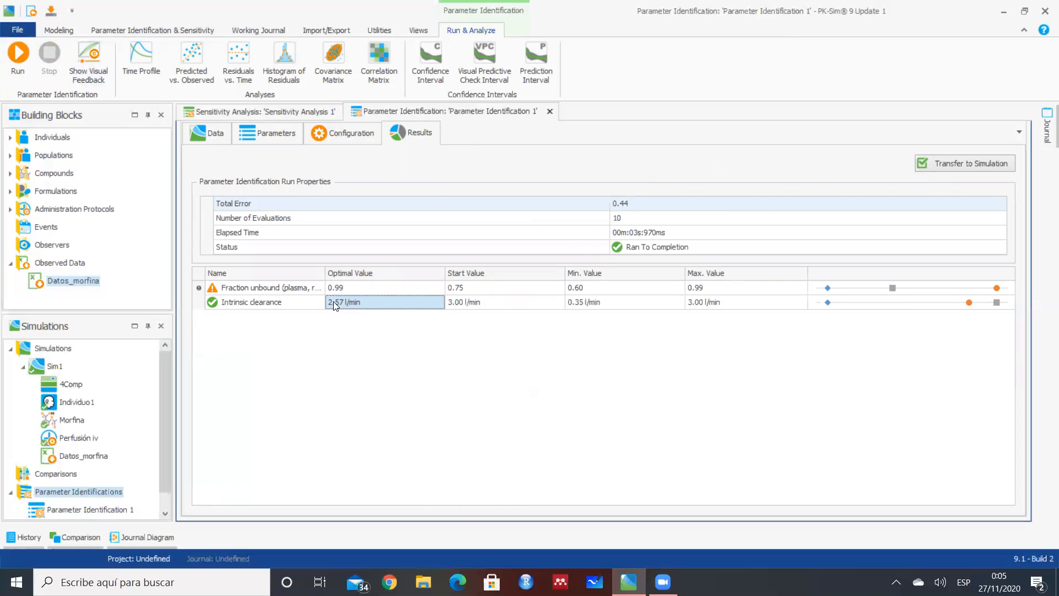
{"action": "left_click", "coordinate": [337, 289]}
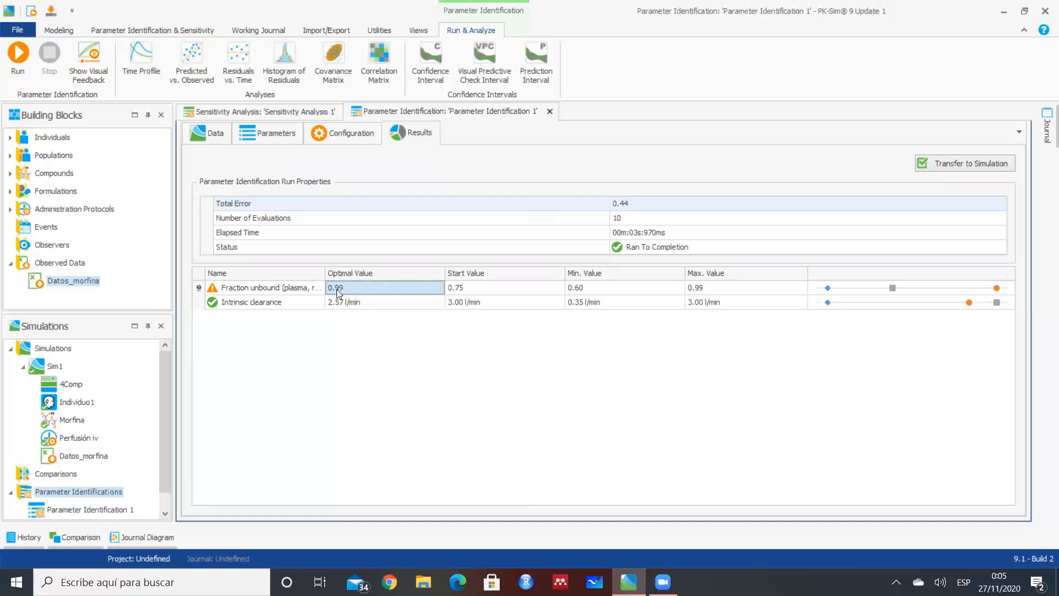
{"action": "left_click", "coordinate": [339, 303]}
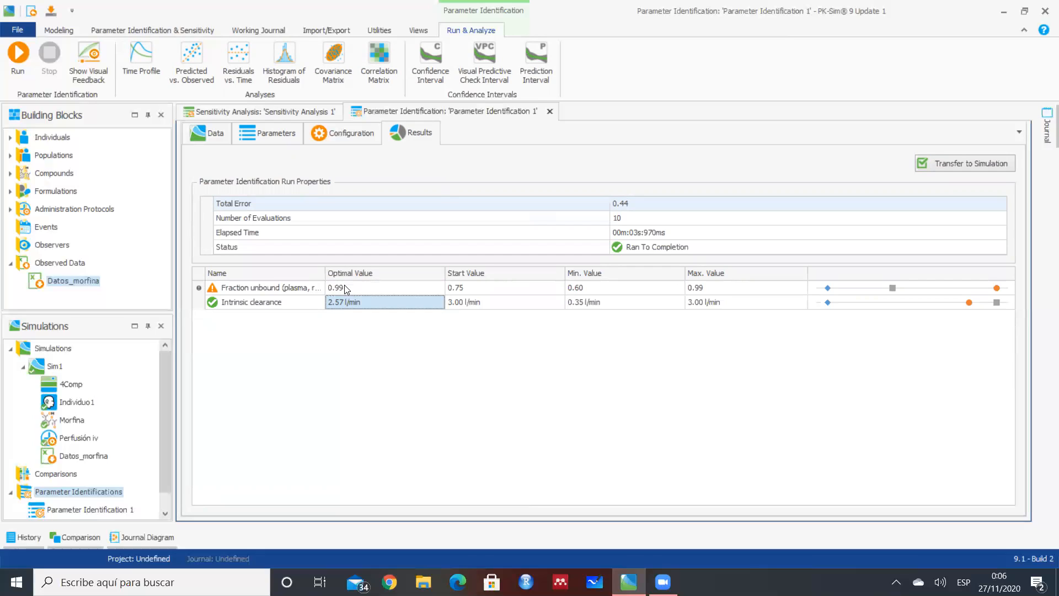
Plot the identification's time profile with the observed data, and compare the parameter settings with the optimal values
{"action": "left_click", "coordinate": [135, 62]}
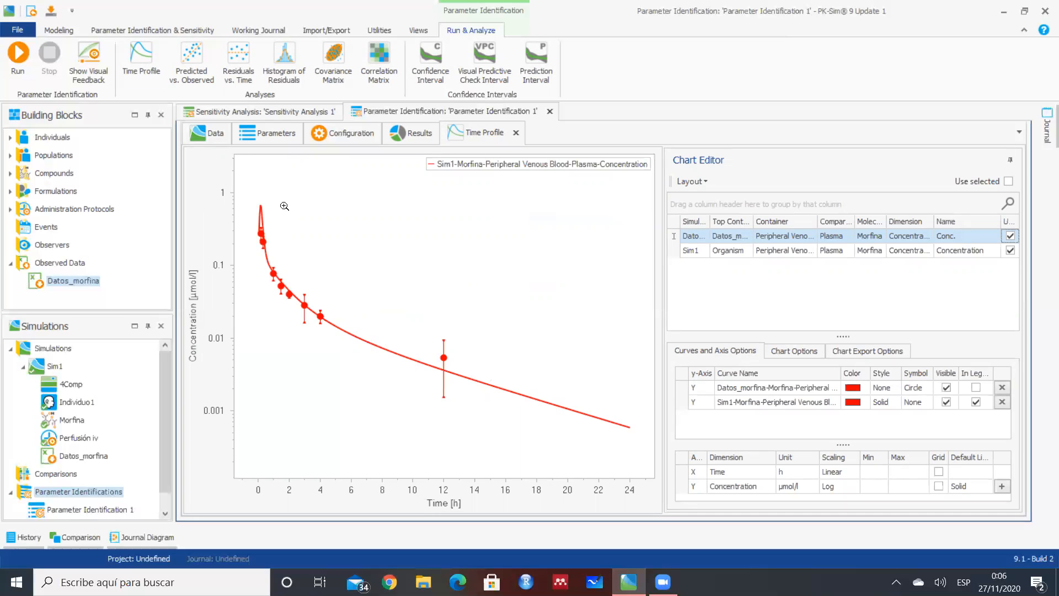
{"action": "left_click", "coordinate": [268, 139]}
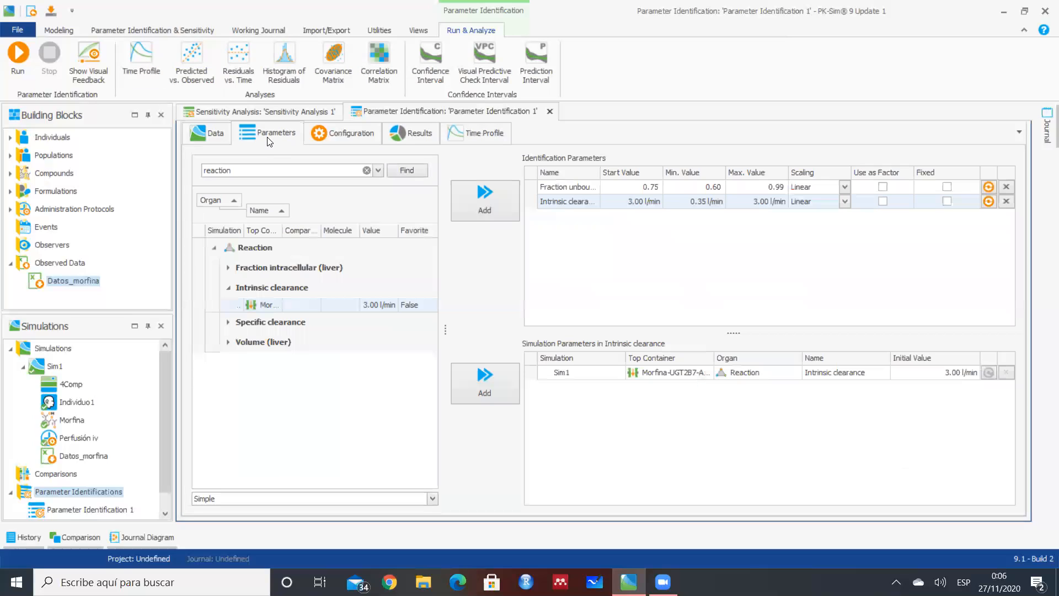
{"action": "left_click", "coordinate": [404, 133]}
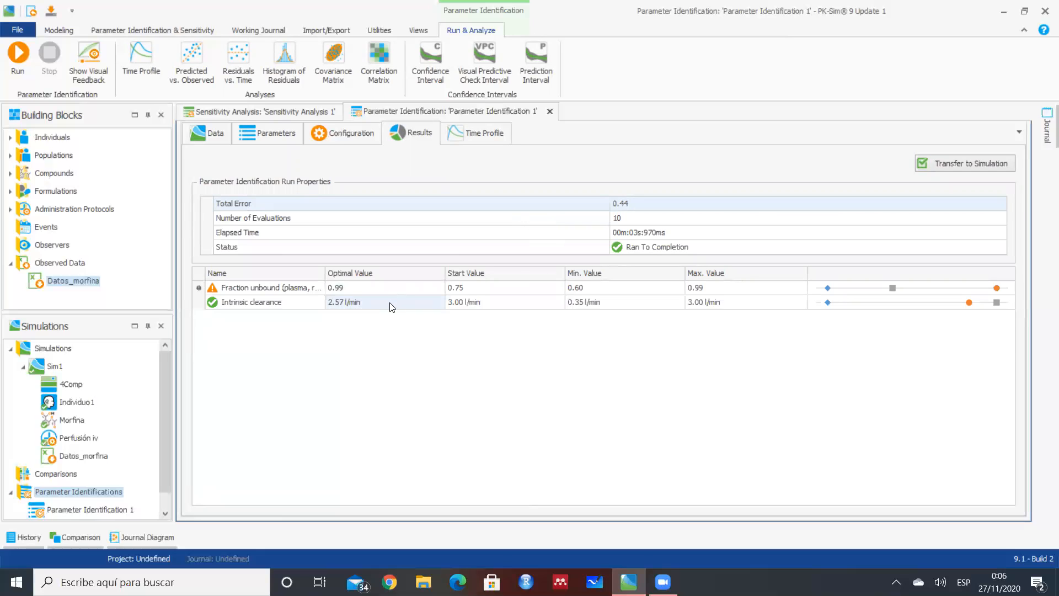
{"action": "left_click", "coordinate": [400, 293]}
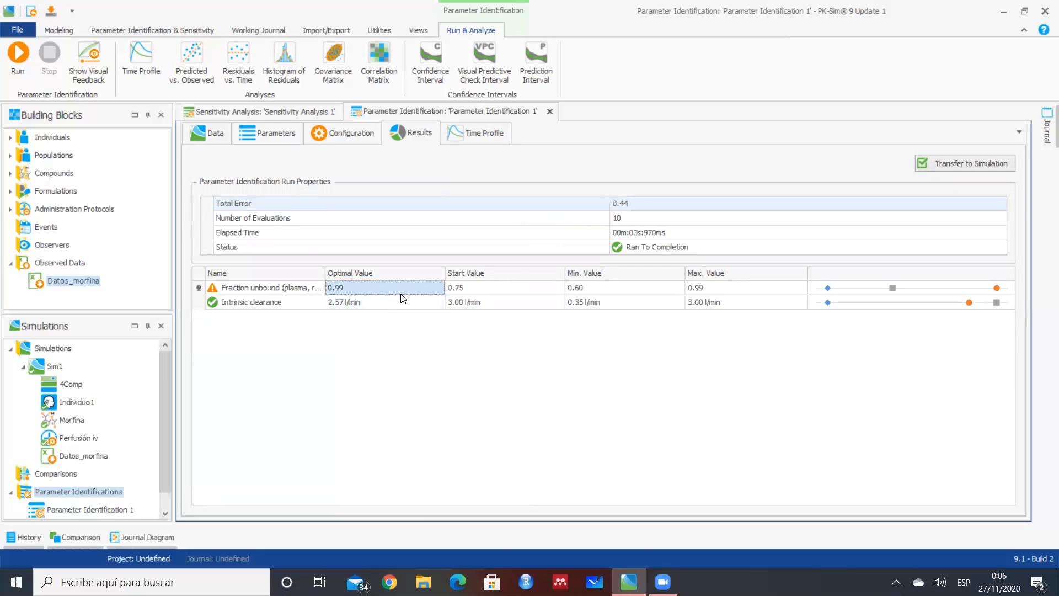
Transfer the optimal values to Sim1 and commit the changed Morfina compound to its building block
{"action": "left_click", "coordinate": [965, 162]}
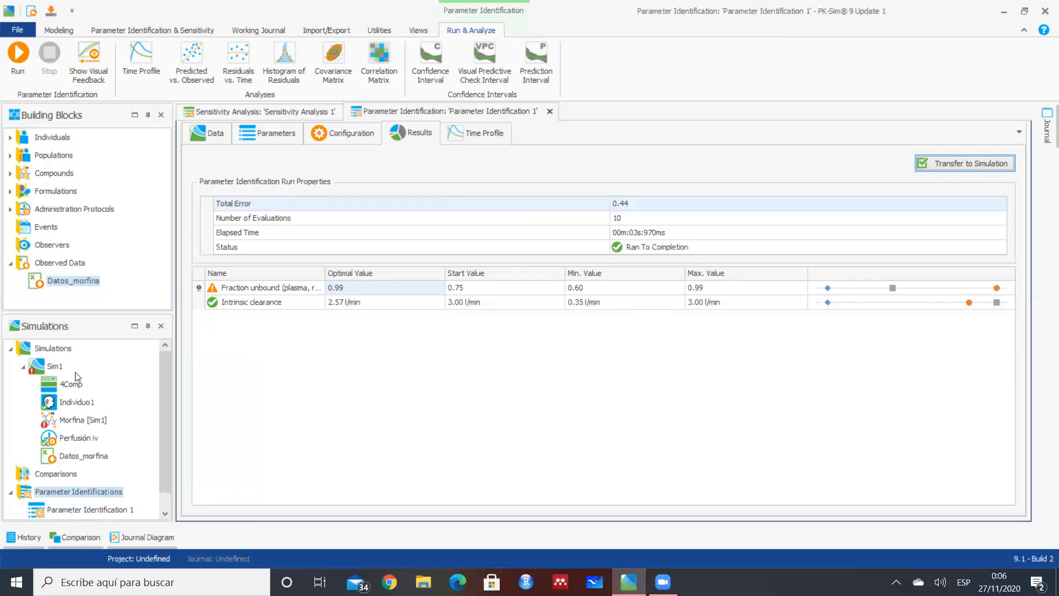
{"action": "left_click", "coordinate": [63, 423]}
{"action": "right_click", "coordinate": [61, 423]}
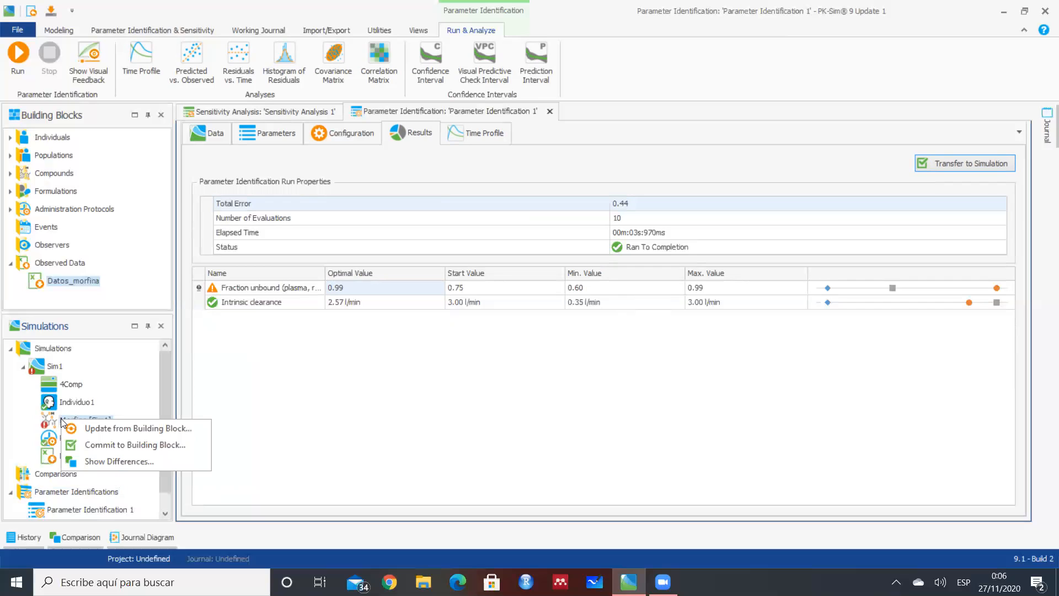
{"action": "left_click", "coordinate": [92, 443]}
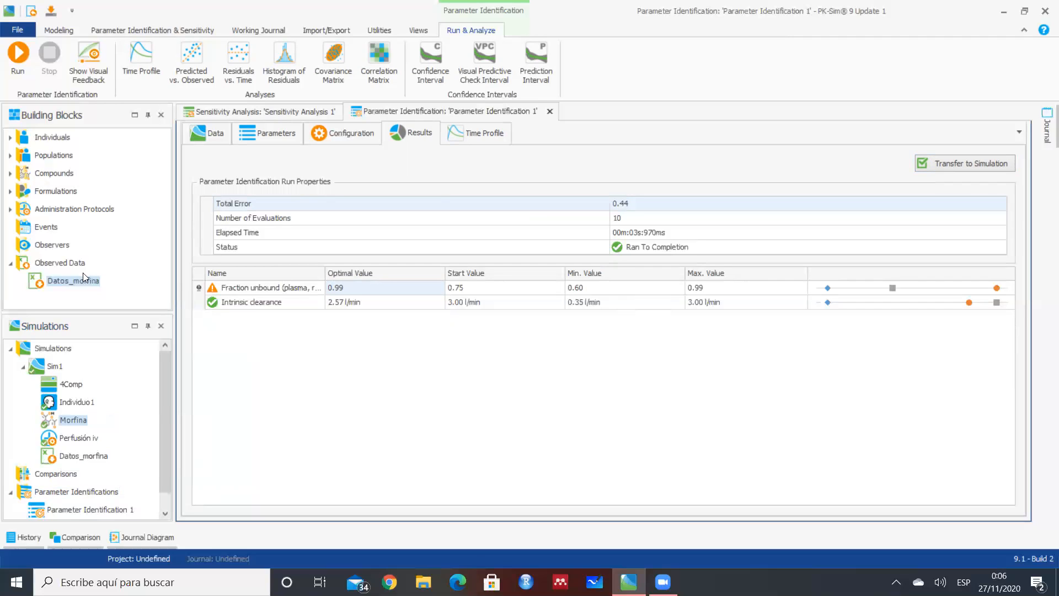
Check Morfina's fraction unbound and the intrinsic clearance of its UGT2B7 process Artículo in the compound building block, including their value origins
{"action": "left_click", "coordinate": [11, 175]}
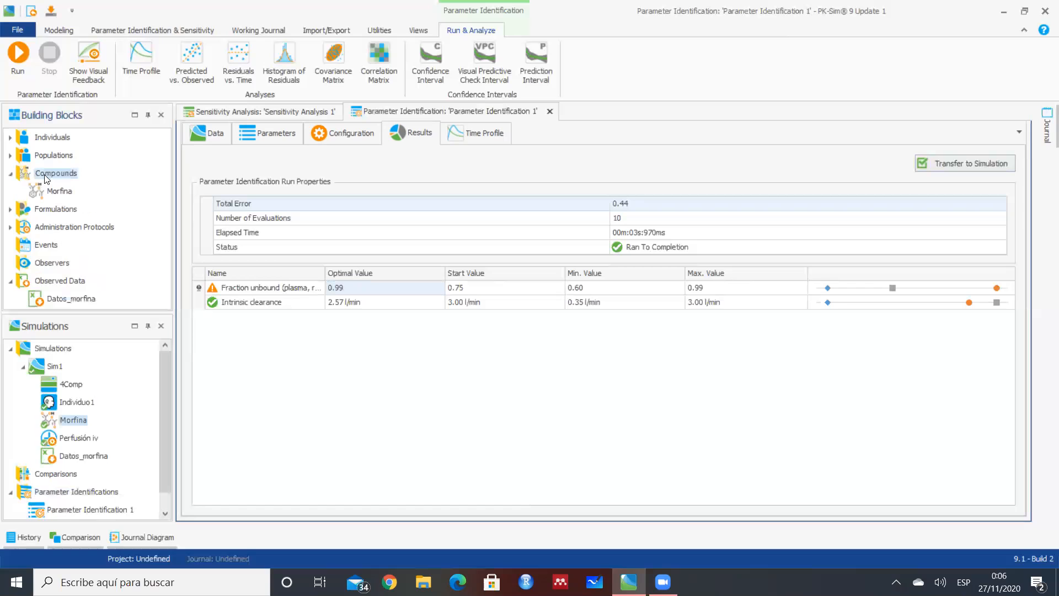
{"action": "left_click", "coordinate": [56, 193]}
{"action": "double_click", "coordinate": [56, 194]}
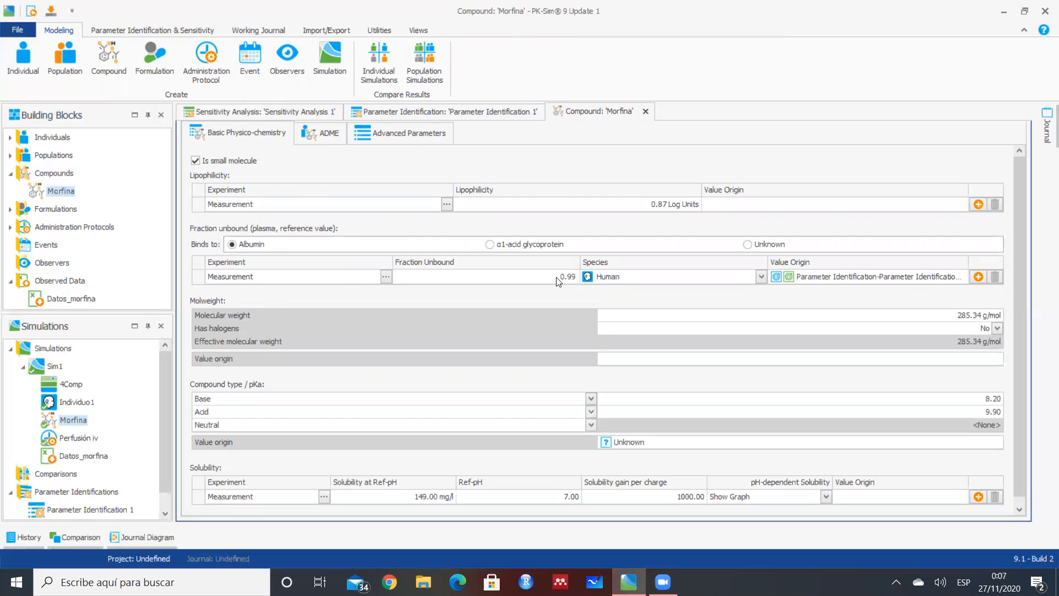
{"action": "left_click", "coordinate": [320, 134]}
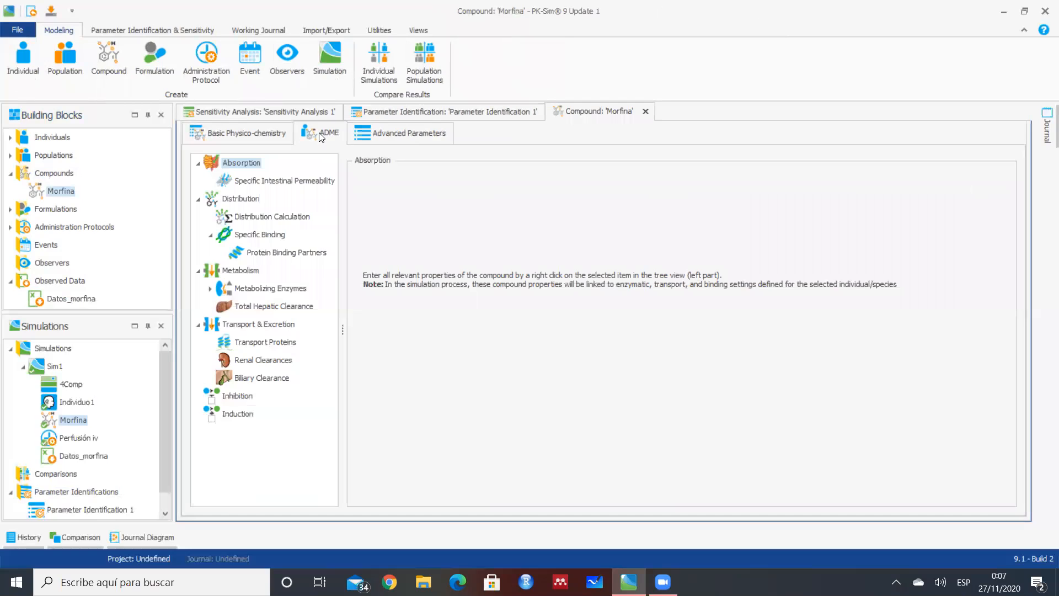
{"action": "left_click", "coordinate": [210, 288]}
{"action": "left_click", "coordinate": [237, 307]}
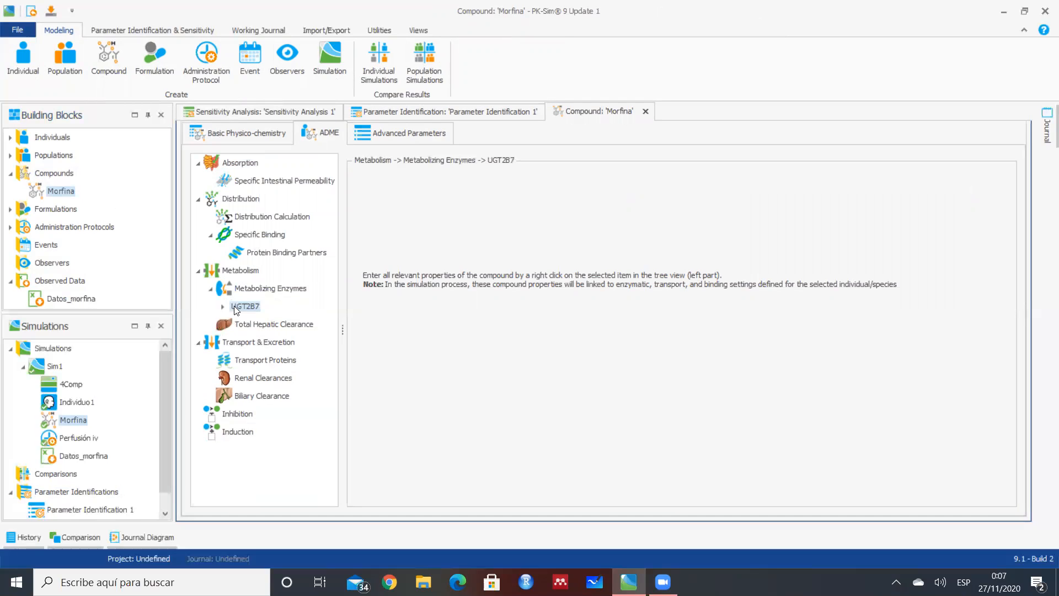
{"action": "double_click", "coordinate": [236, 307]}
{"action": "left_click", "coordinate": [264, 324]}
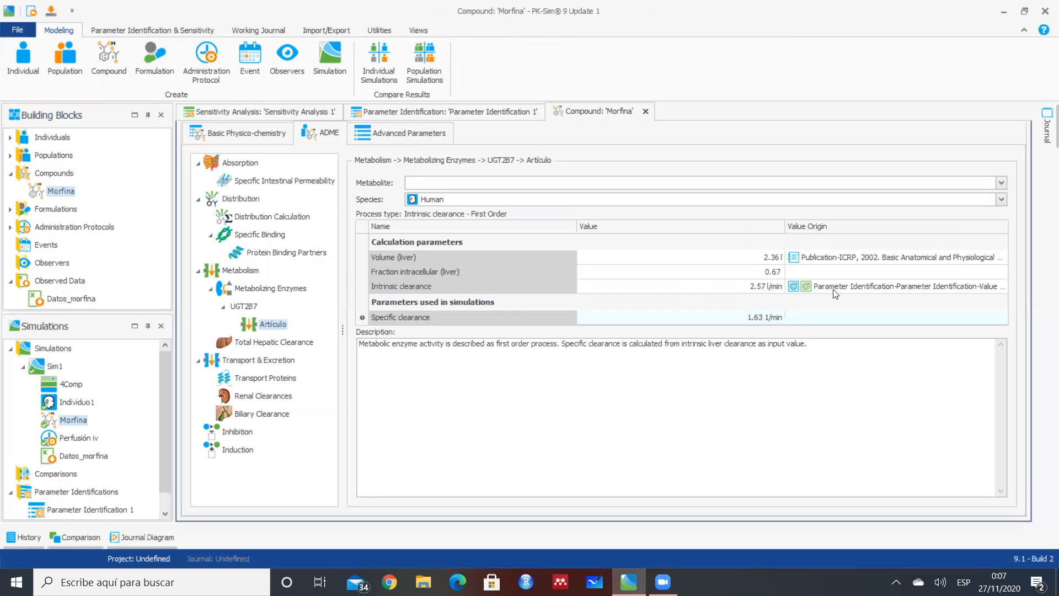
{"action": "mouse_move", "coordinate": [827, 293]}
Review Sim1's time profile against the observed data, and clone Sim1 under the name Sim2
{"action": "left_click", "coordinate": [52, 370]}
{"action": "double_click", "coordinate": [53, 368]}
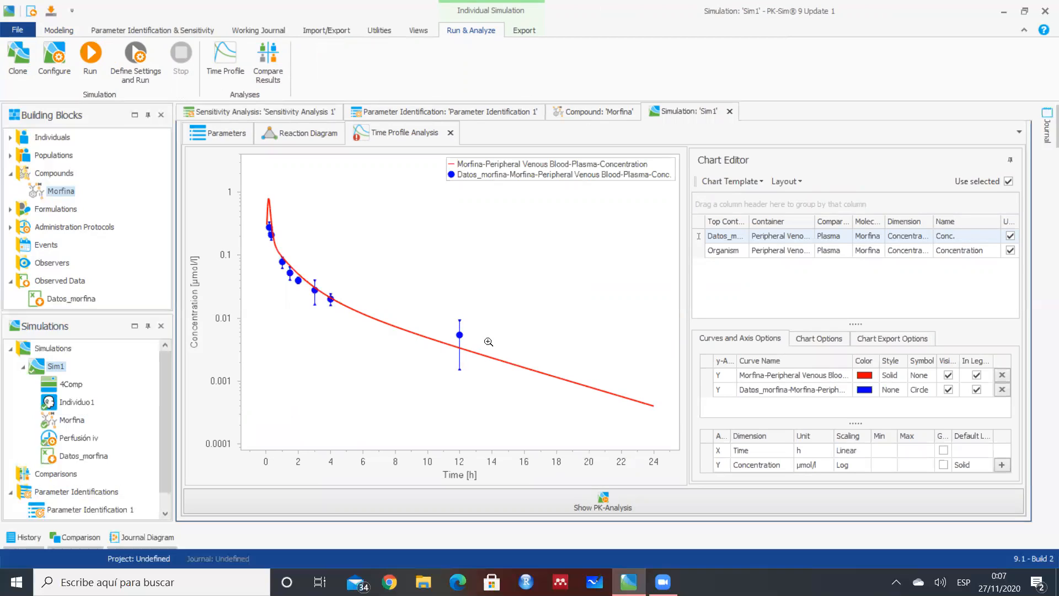
{"action": "left_click", "coordinate": [25, 369]}
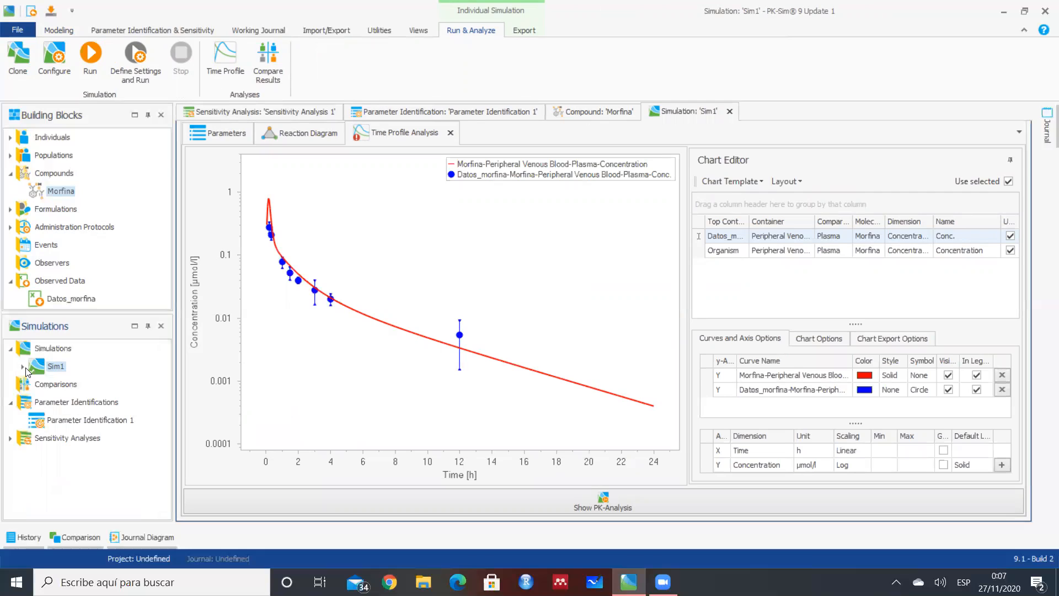
{"action": "right_click", "coordinate": [55, 370]}
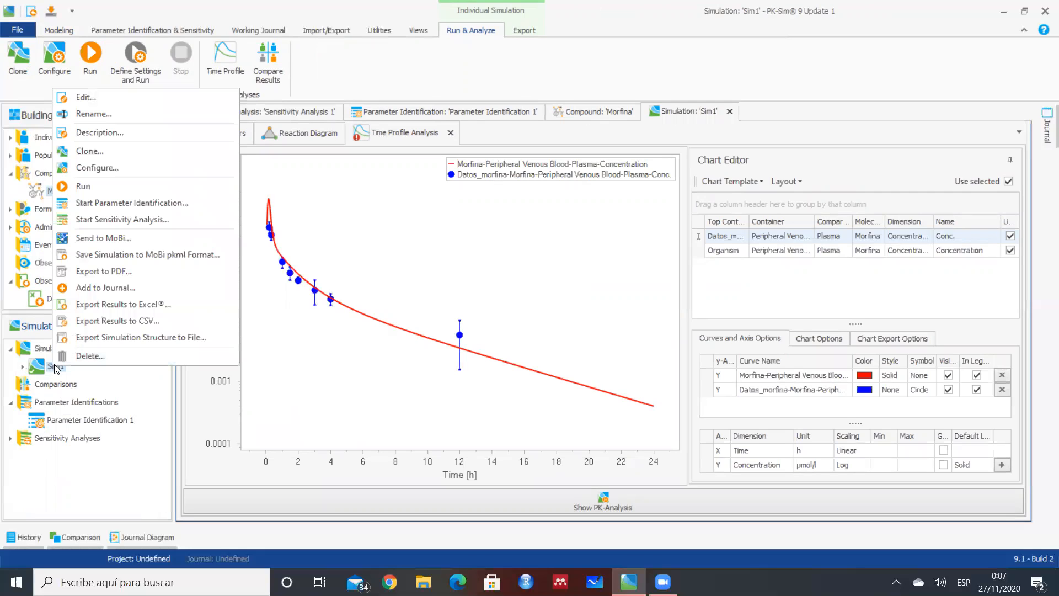
{"action": "left_click", "coordinate": [106, 149]}
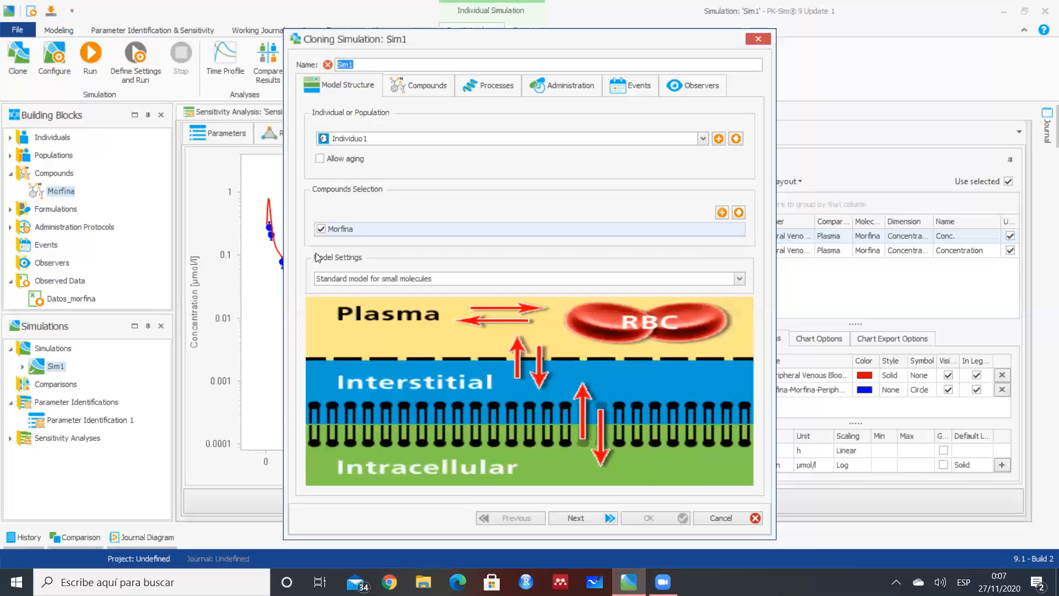
{"action": "left_click", "coordinate": [369, 67]}
{"action": "key", "text": "BackSpace"}
{"action": "type", "text": "2"}
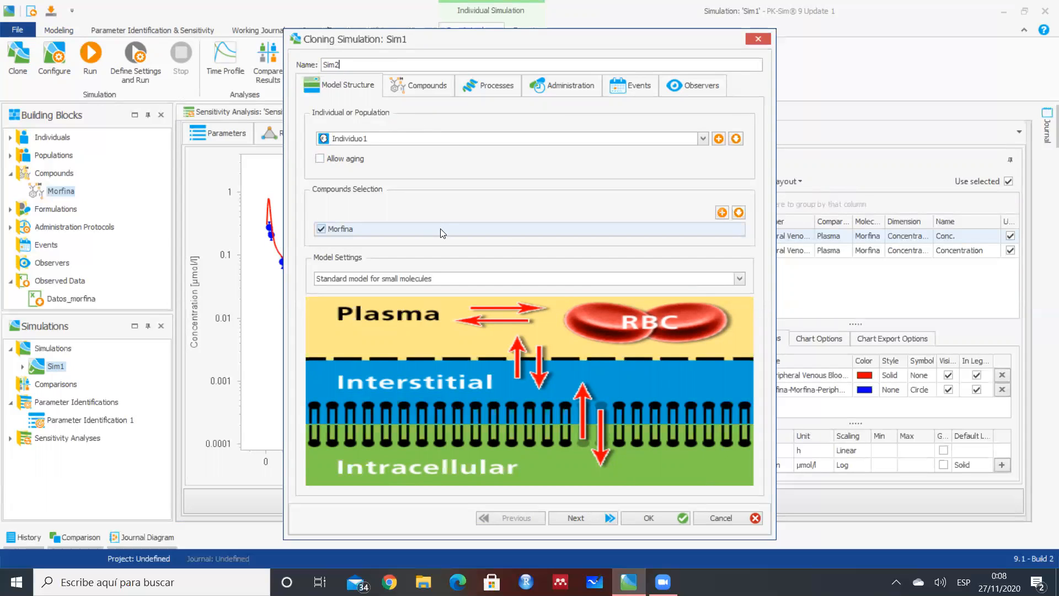
{"action": "left_click", "coordinate": [630, 518]}
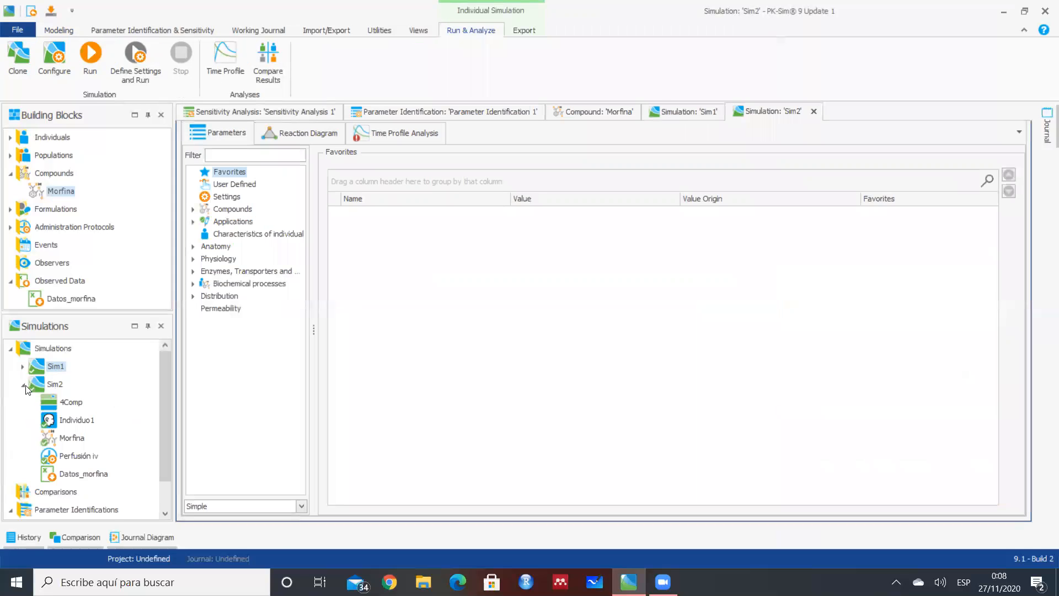
Check the summary of the cloned Sim2, and collapse the Simulations and Parameter Identifications folders
{"action": "left_click", "coordinate": [24, 385]}
{"action": "mouse_move", "coordinate": [62, 388]}
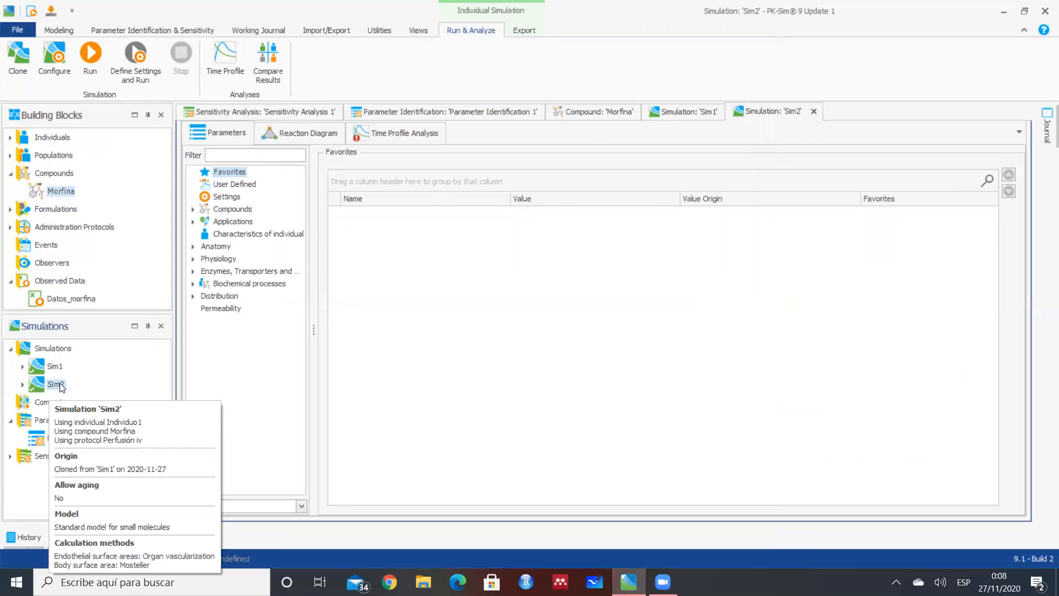
{"action": "left_click", "coordinate": [57, 367]}
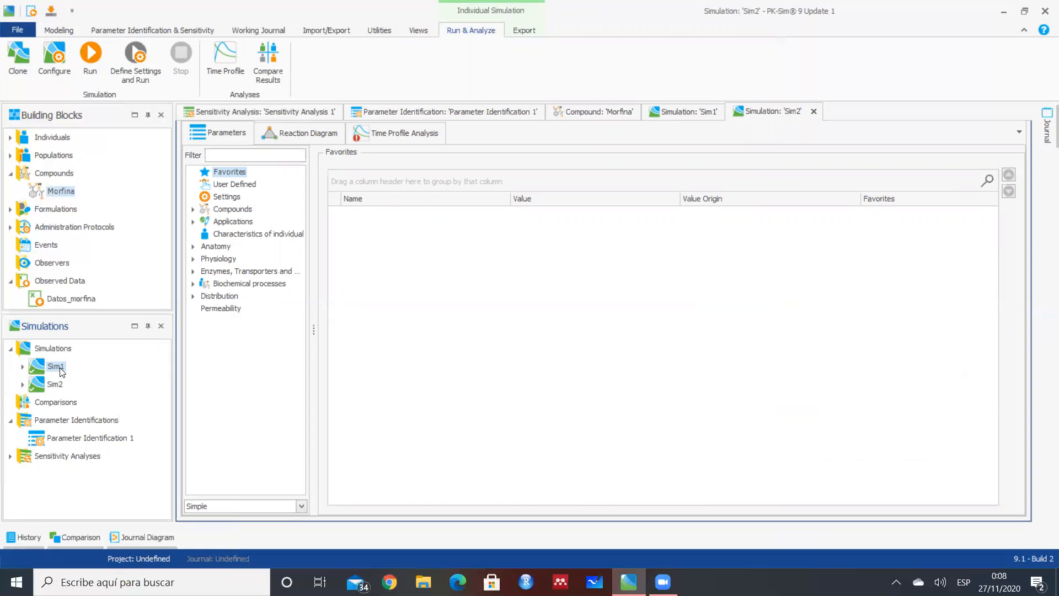
{"action": "left_click", "coordinate": [62, 385]}
{"action": "left_click", "coordinate": [11, 348]}
{"action": "left_click", "coordinate": [11, 385]}
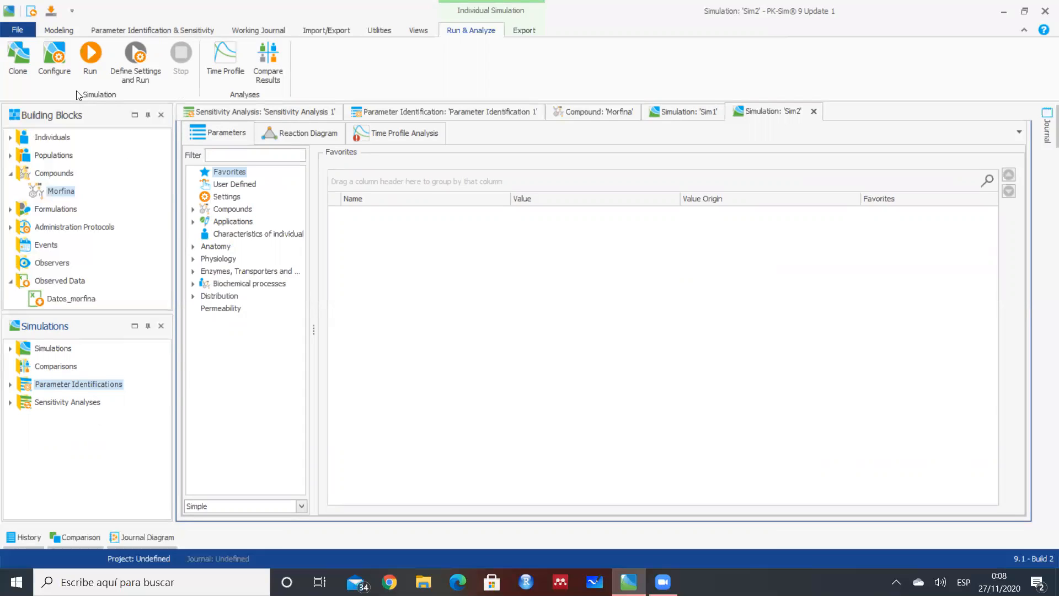
Save the project as Morfina in the Descargas folder, replacing the existing project file of that name
{"action": "left_click", "coordinate": [15, 32]}
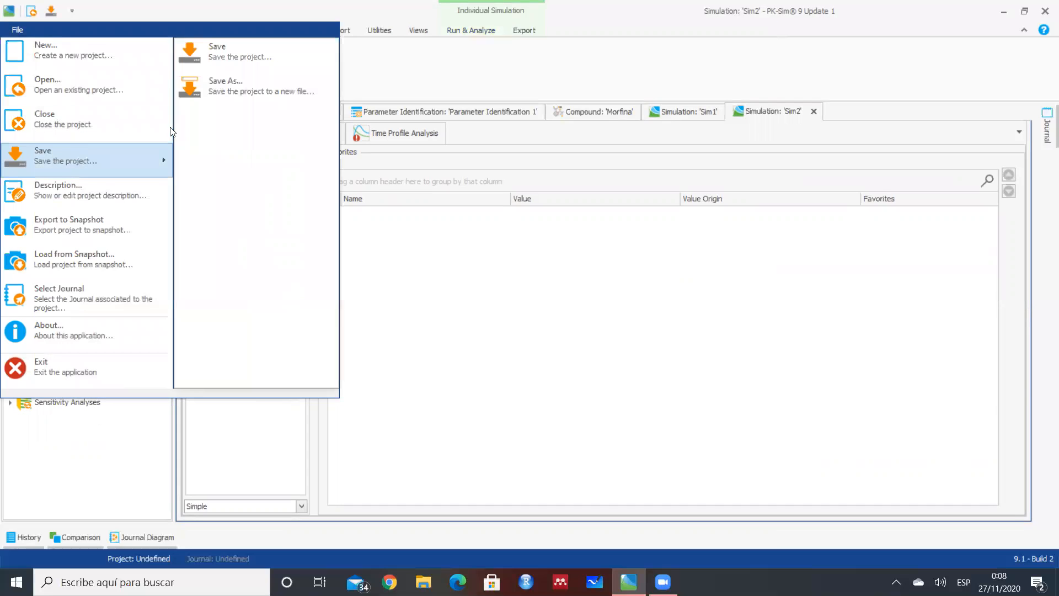
{"action": "left_click", "coordinate": [225, 92]}
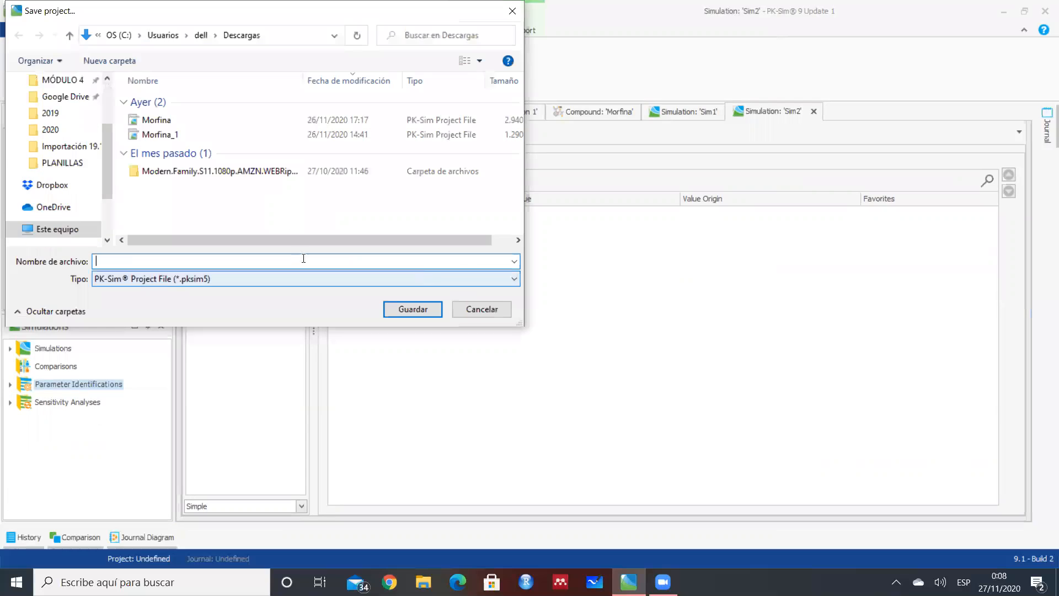
{"action": "type", "text": "Morfina"}
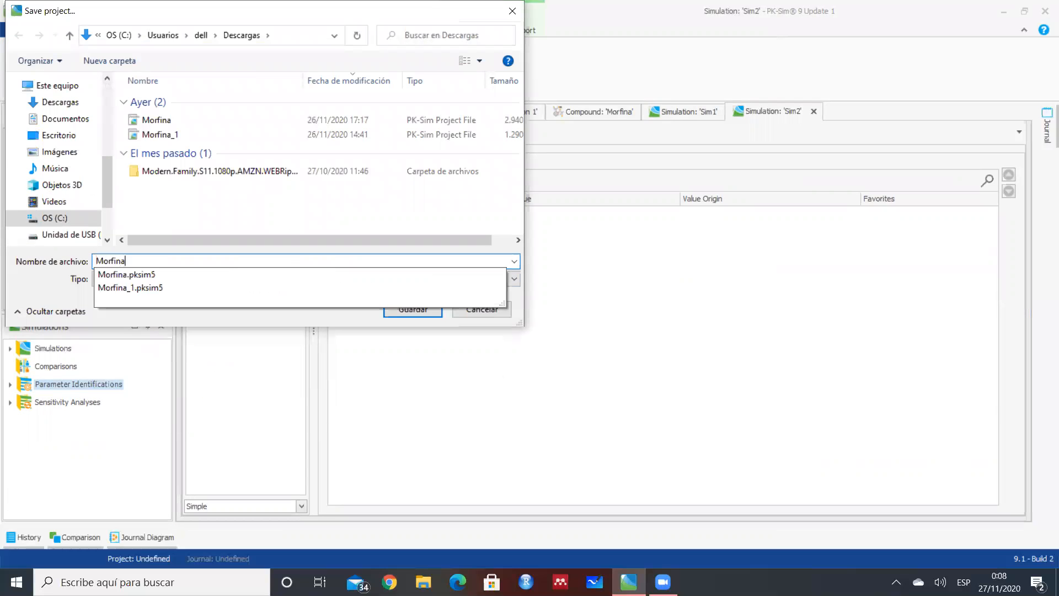
{"action": "type", "text": "-"}
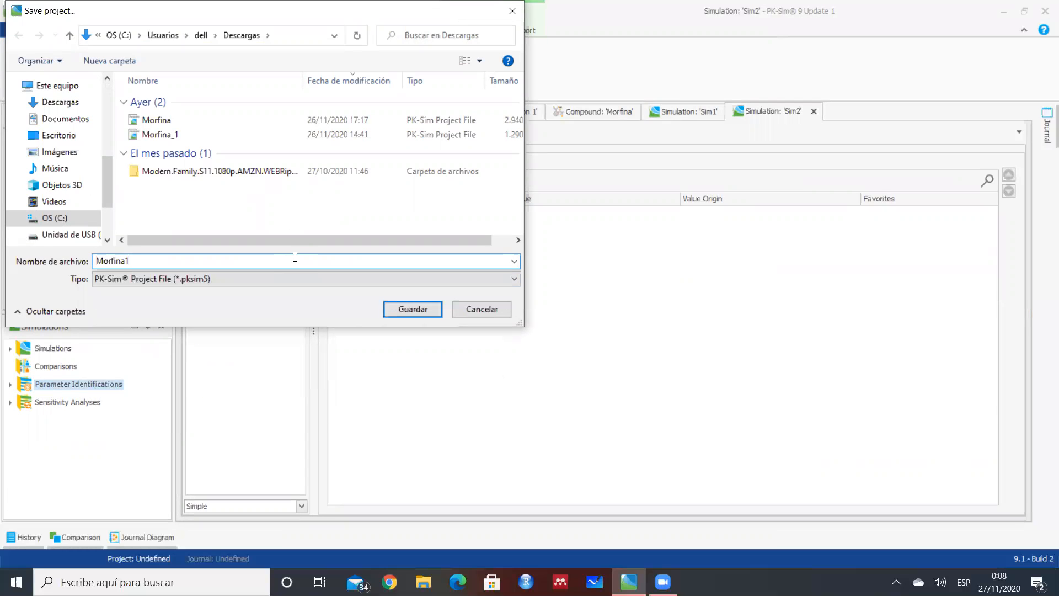
{"action": "key", "text": "BackSpace"}
{"action": "key", "text": "Return"}
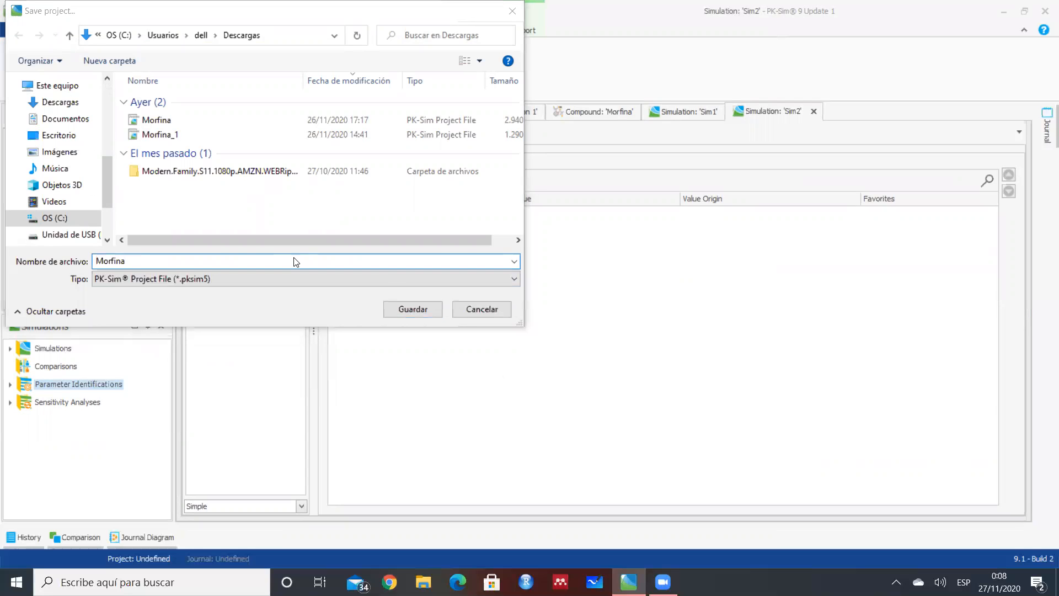
{"action": "left_click", "coordinate": [576, 292]}
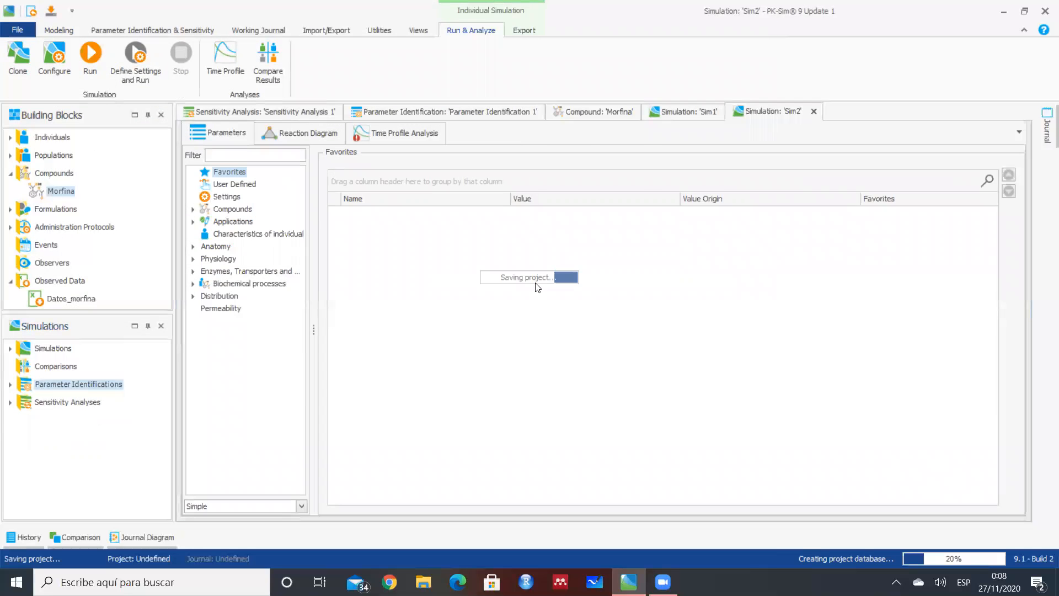